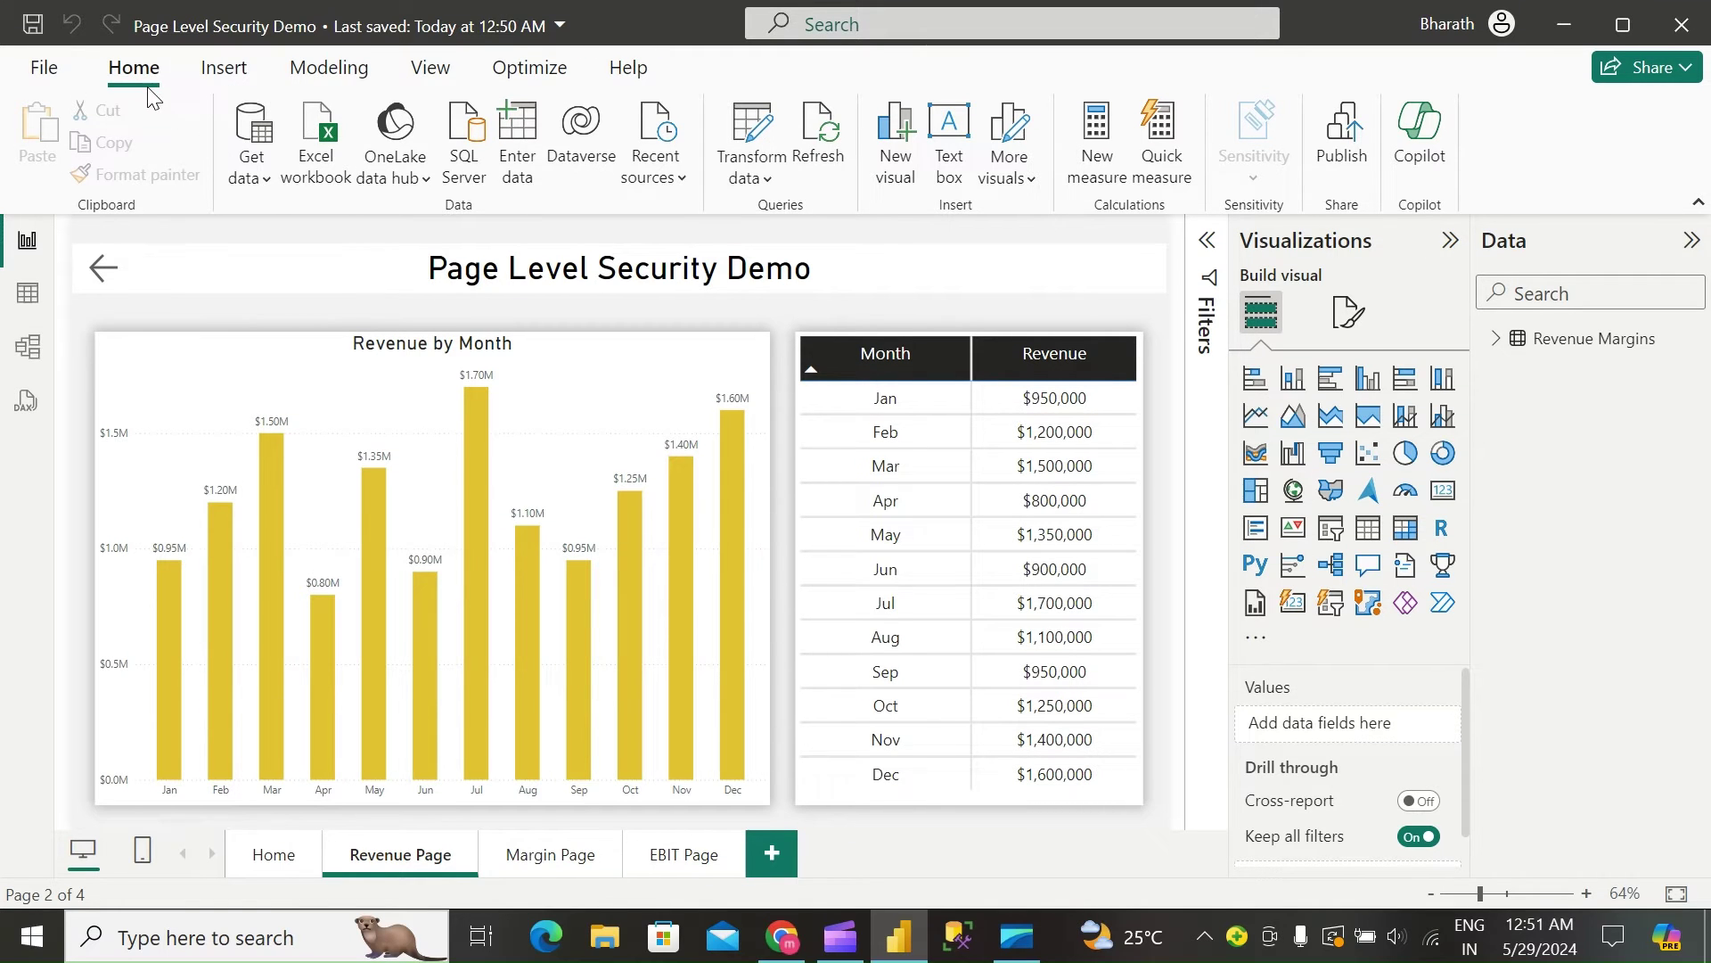
Step: Enter and load a PageList table with PageNames (Revenue, Margin, EBIT Page) and Order 1–3
{"action": "left_click", "coordinate": [517, 138]}
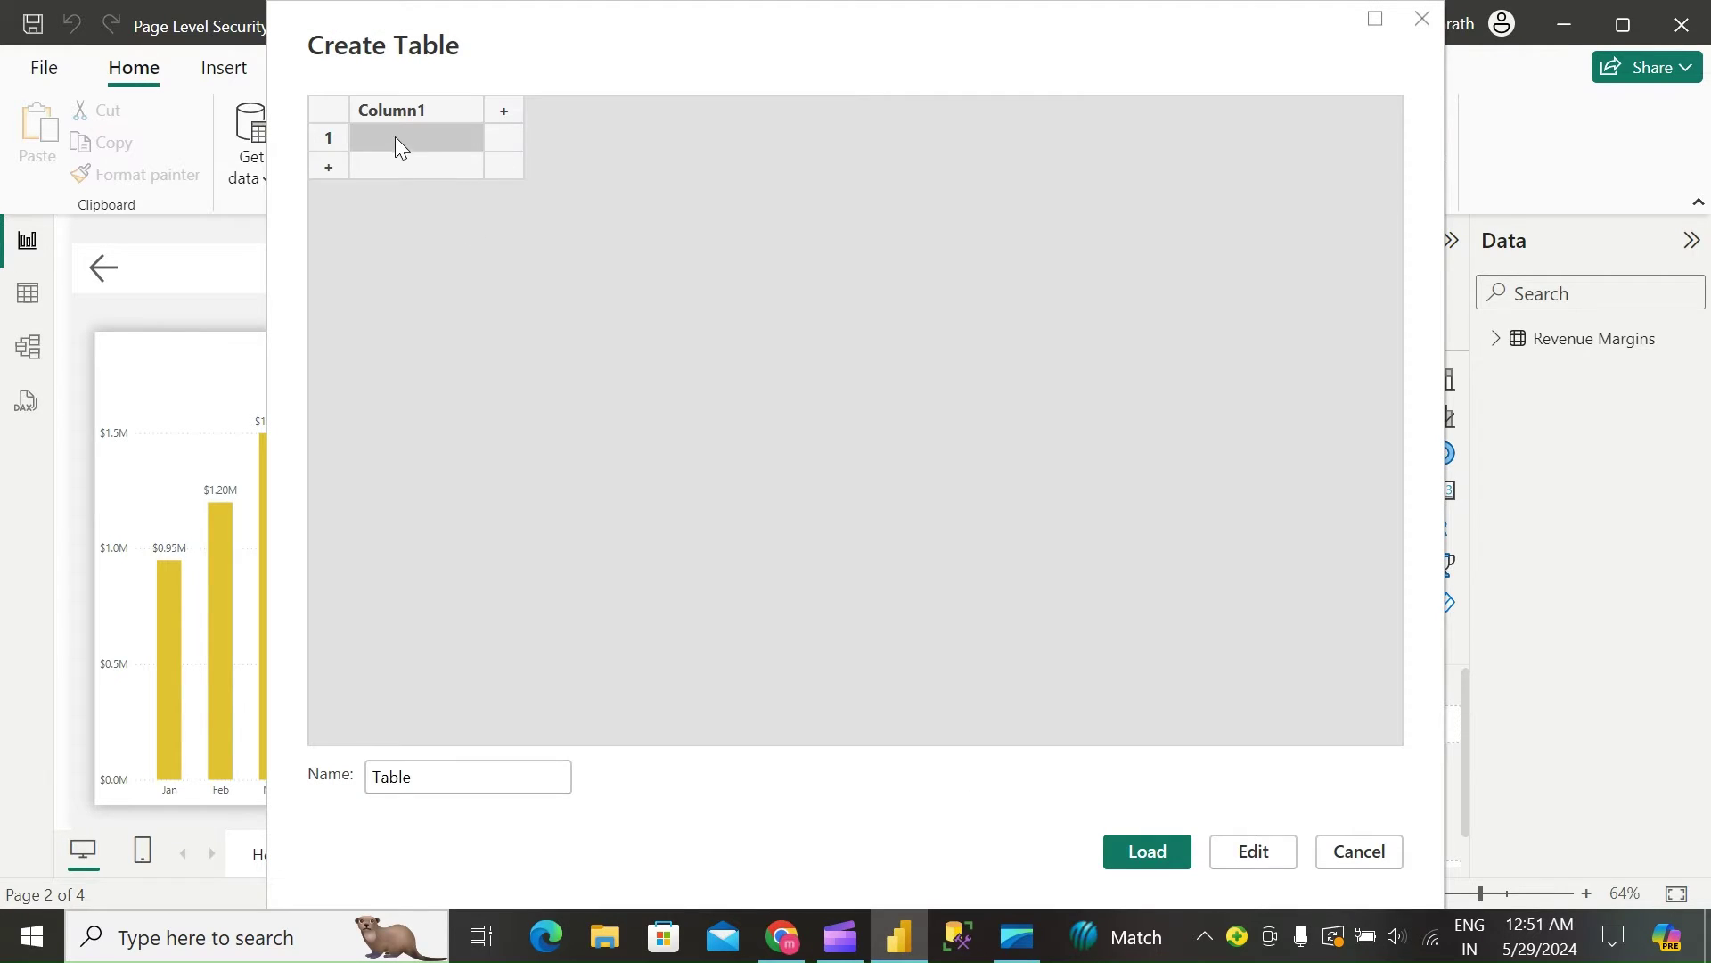
{"action": "double_click", "coordinate": [398, 115]}
{"action": "type", "text": "PageNa"}
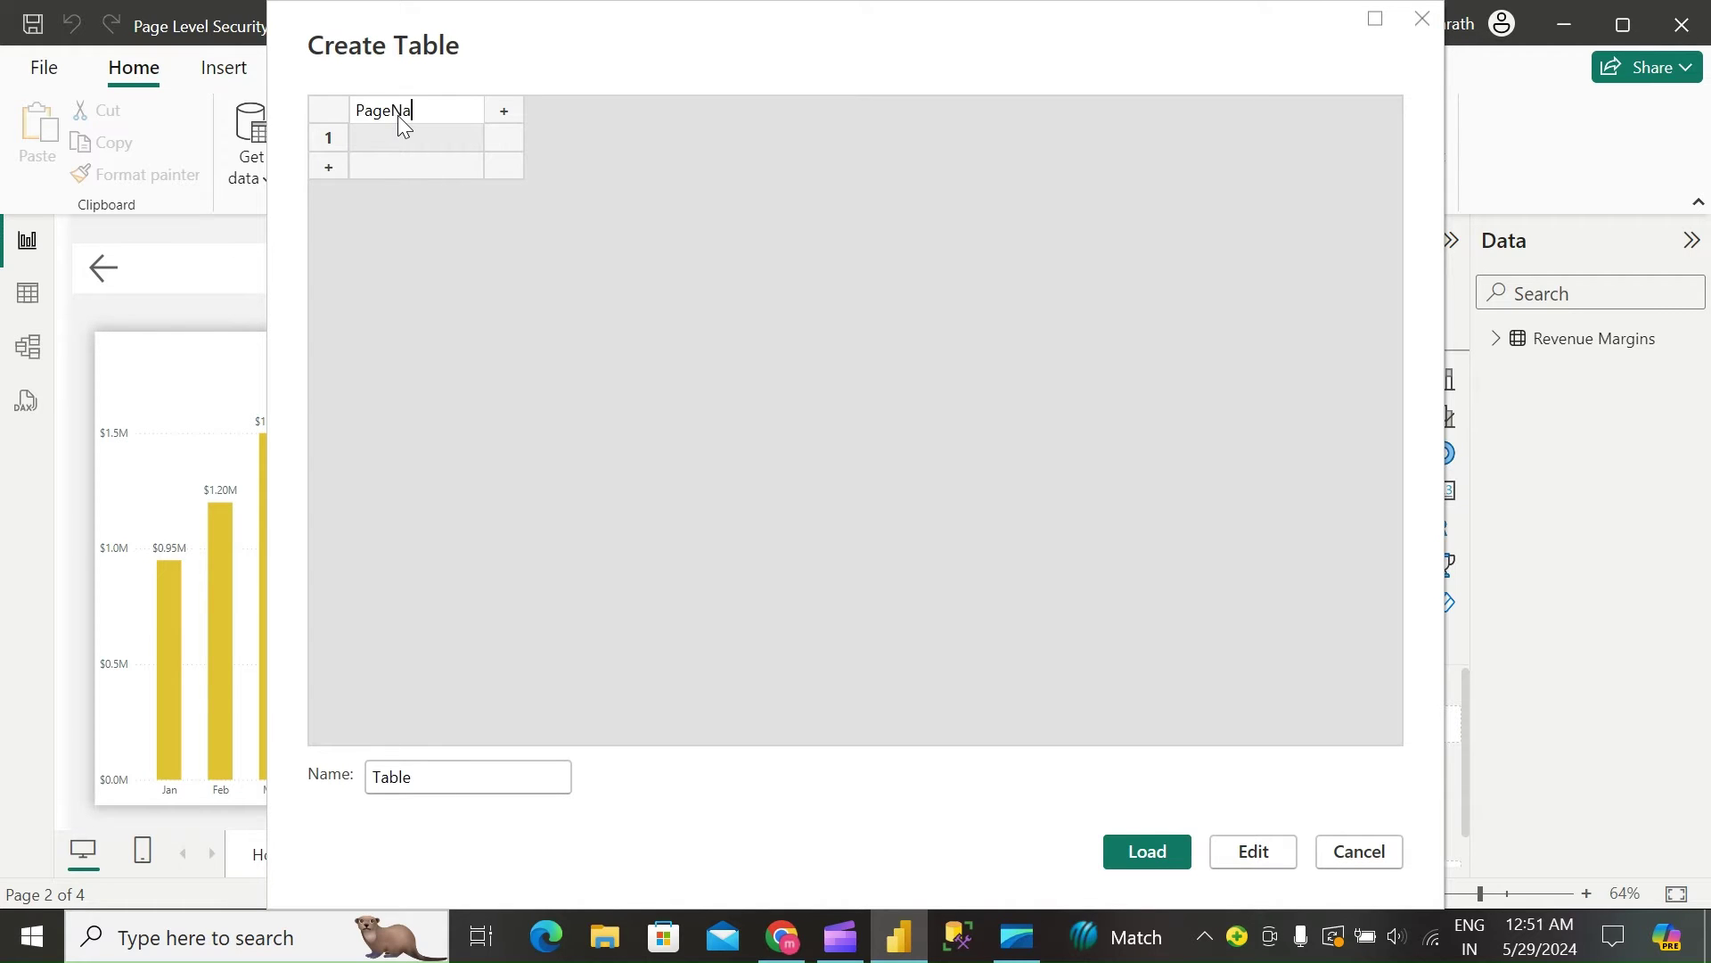
{"action": "type", "text": "mes"}
{"action": "left_click", "coordinate": [419, 137]}
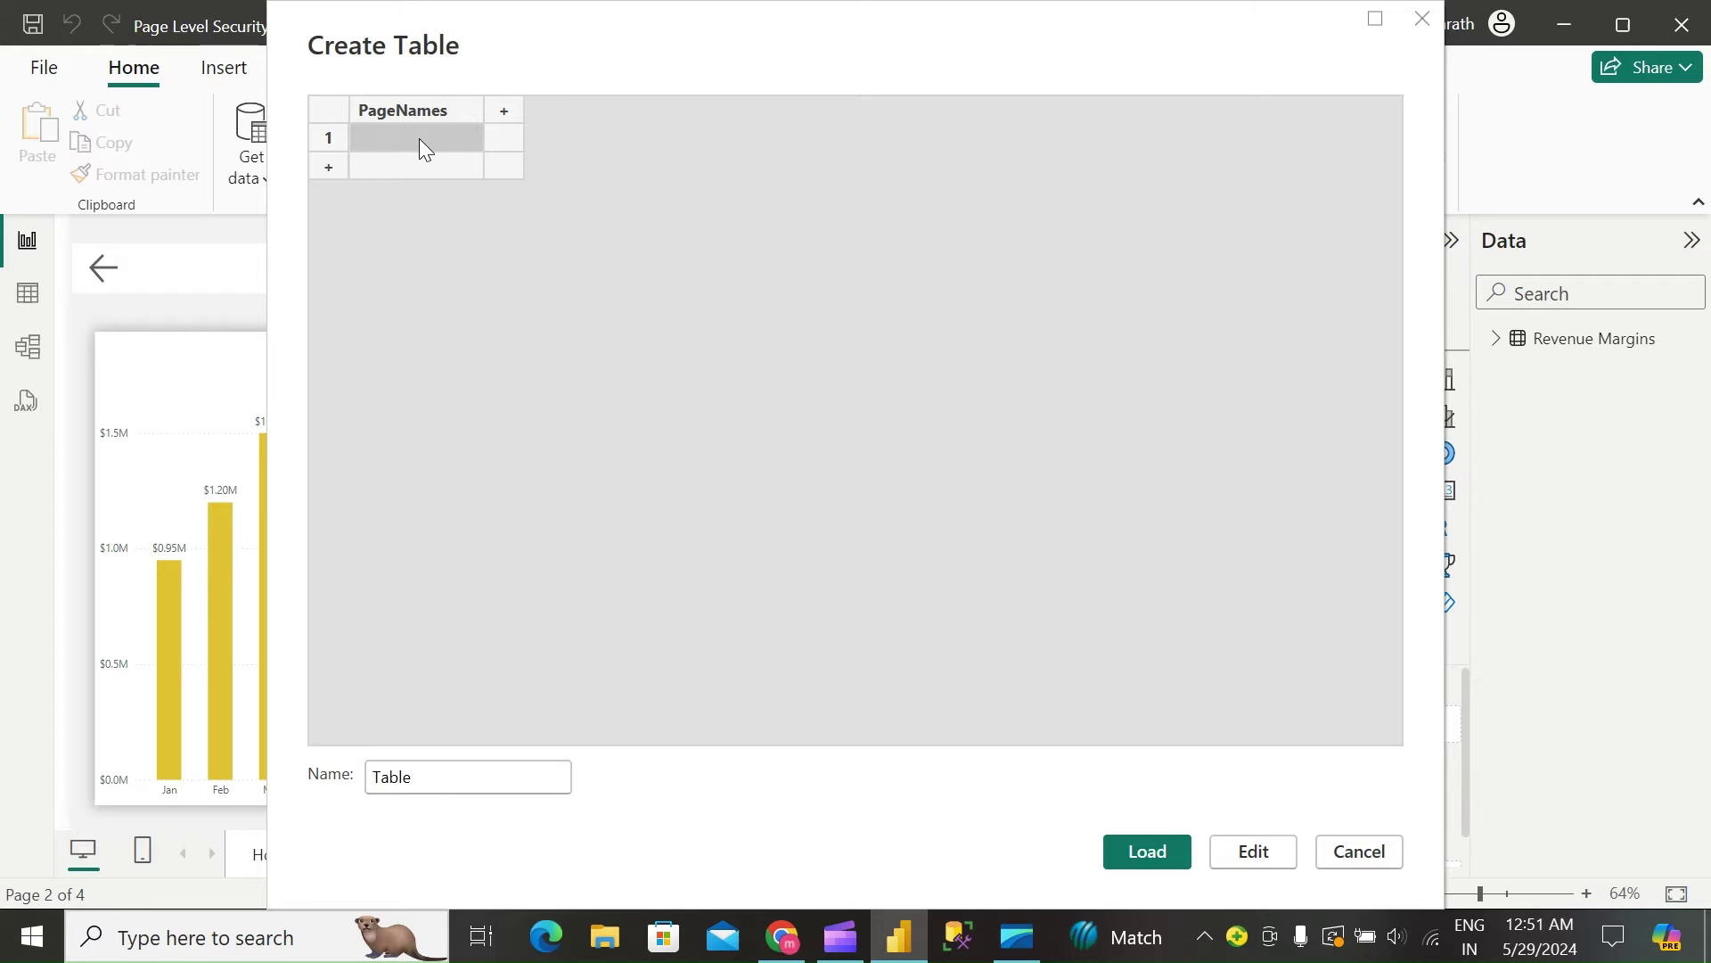
{"action": "type", "text": "Reven"}
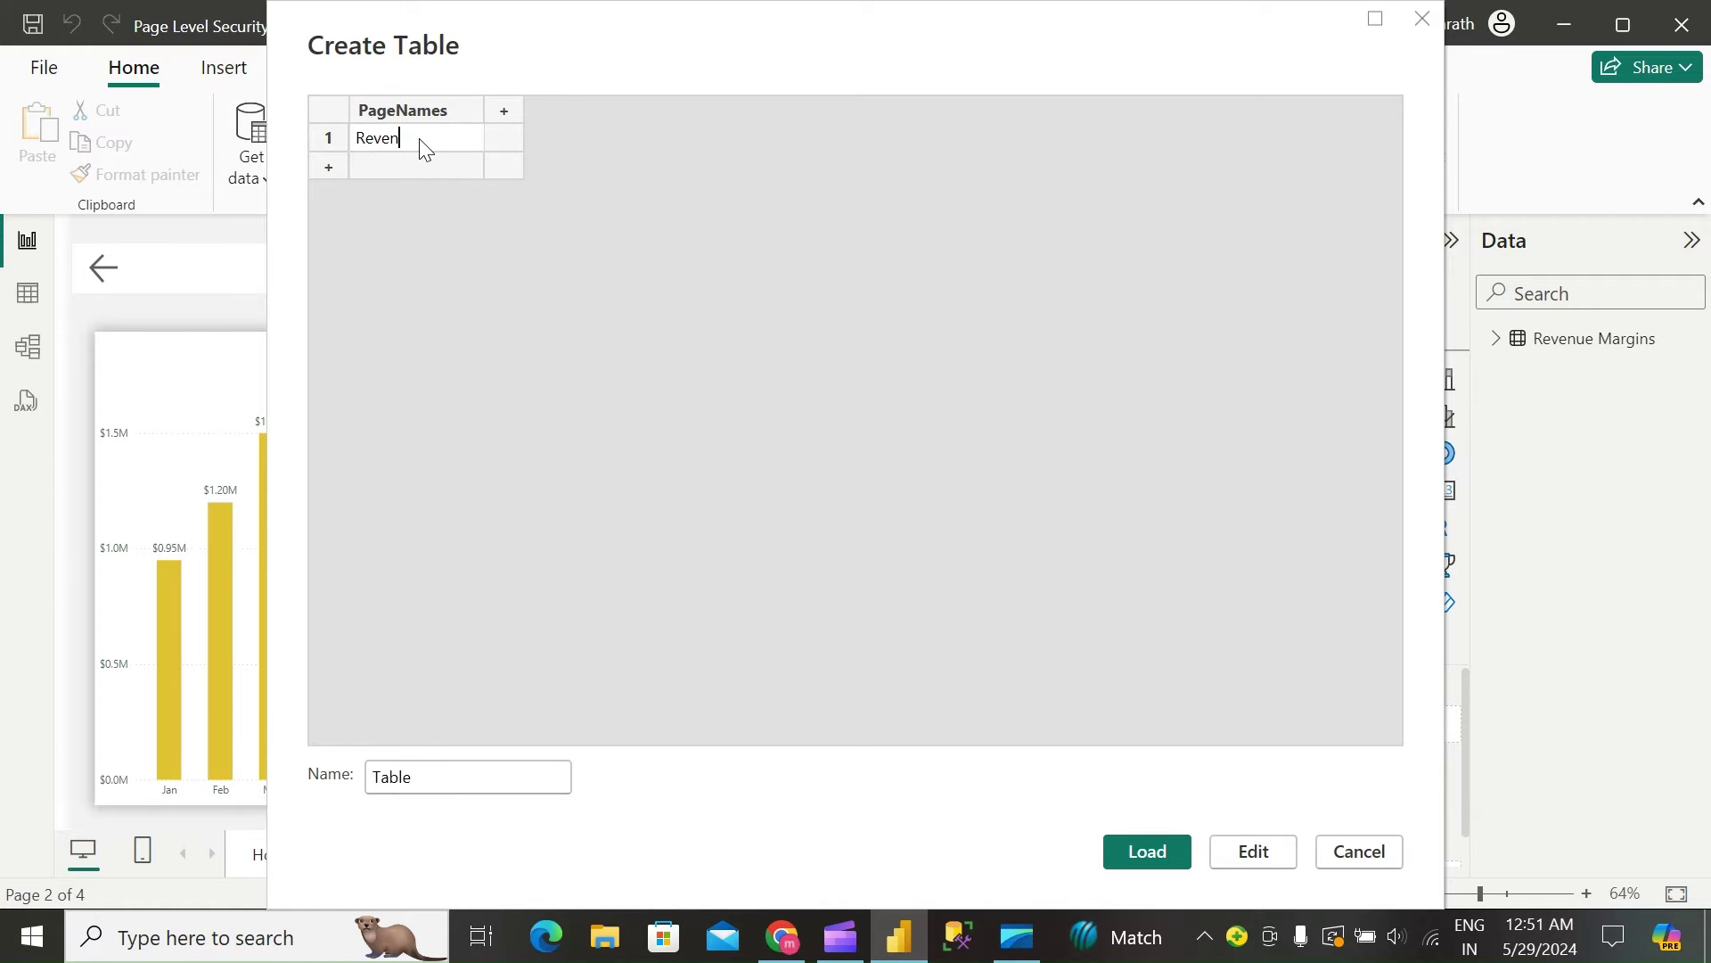
{"action": "type", "text": "ue"}
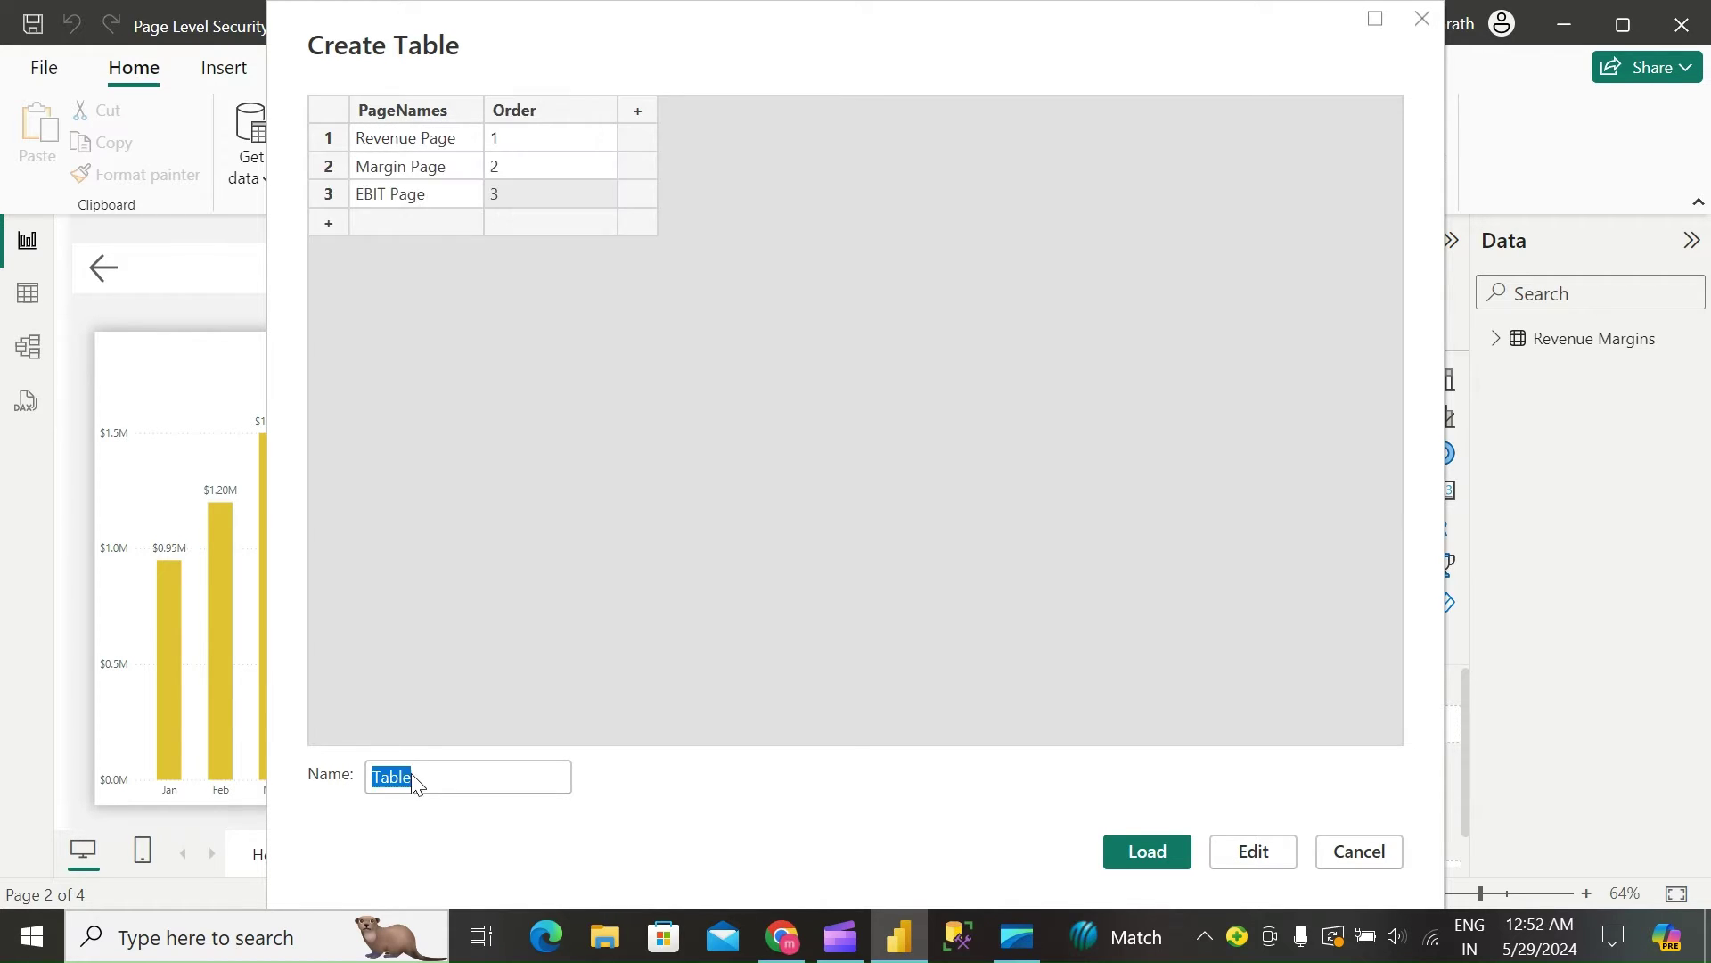
{"action": "type", "text": "PageList"}
{"action": "left_click", "coordinate": [1146, 859]}
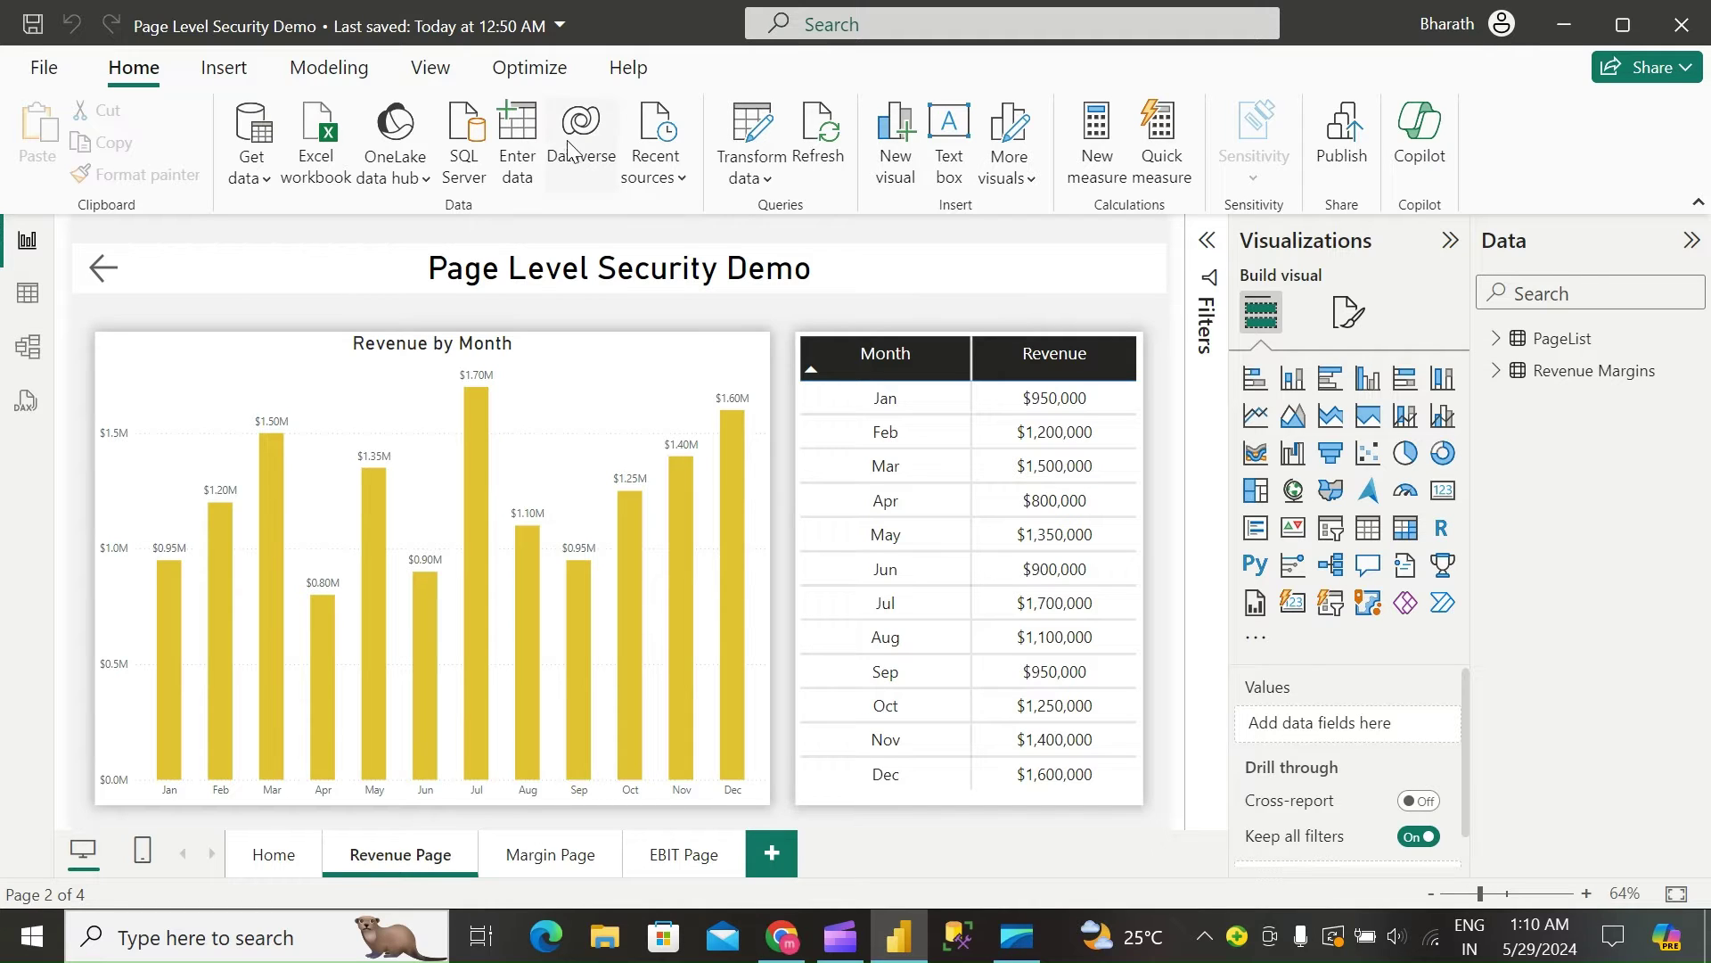
Step: Start a new hand-entered table with columns PageName and RLSName
{"action": "left_click", "coordinate": [520, 125]}
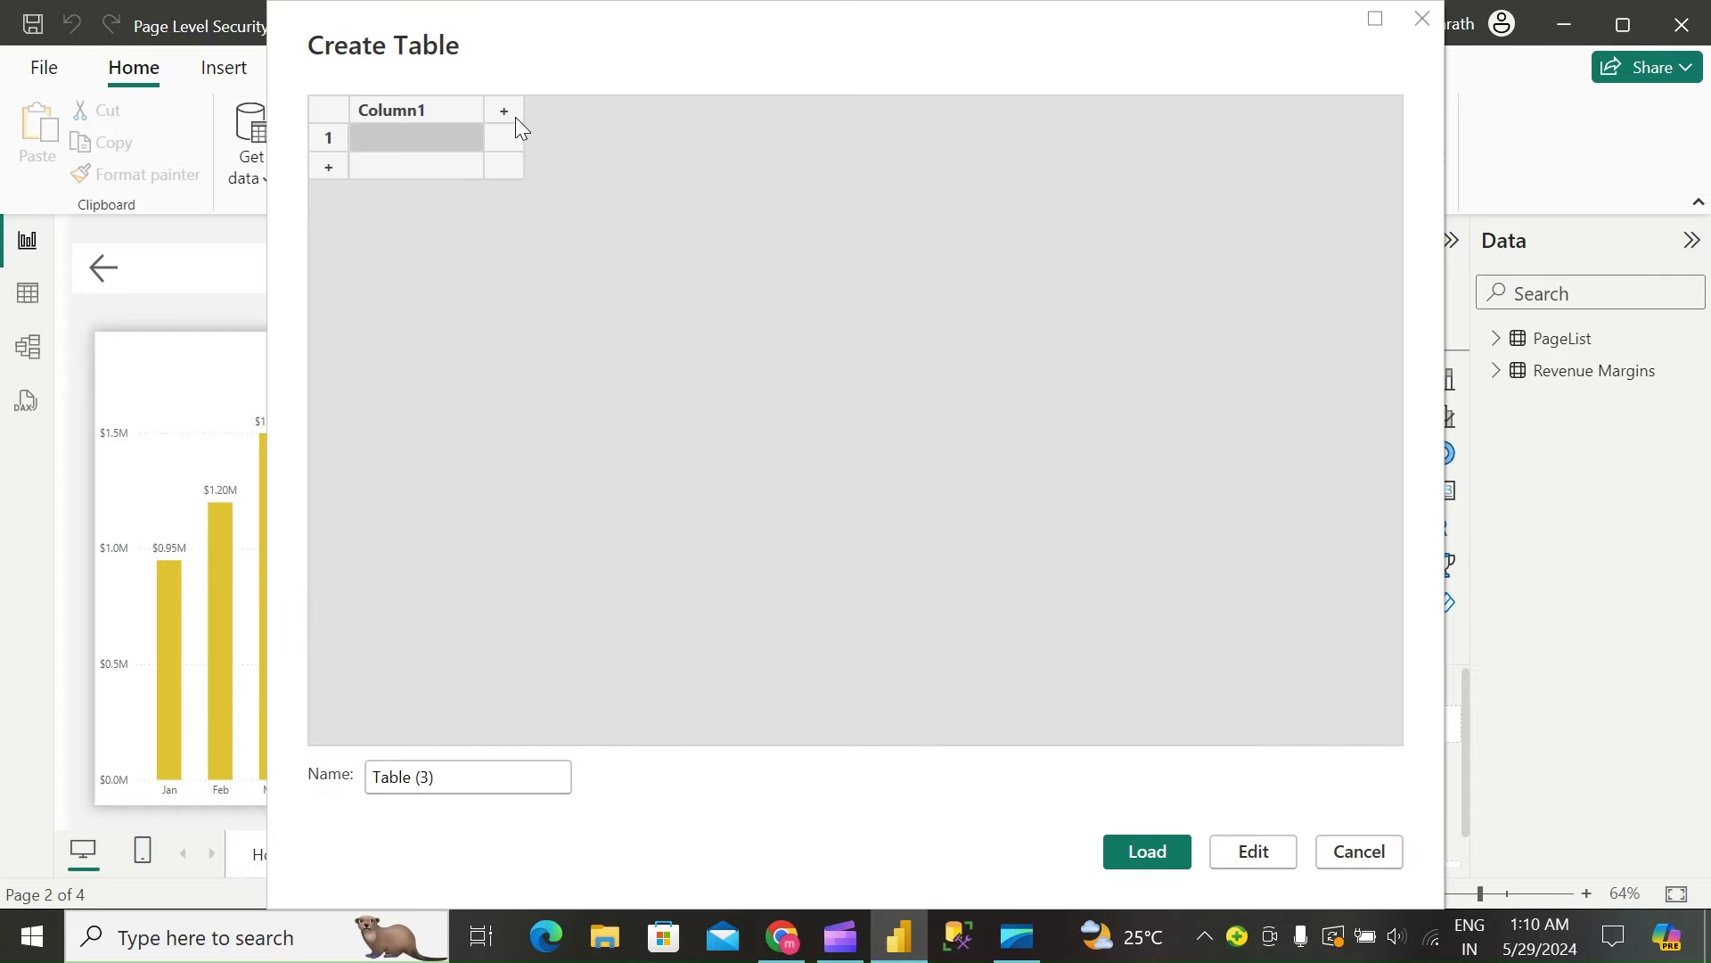
{"action": "double_click", "coordinate": [424, 110]}
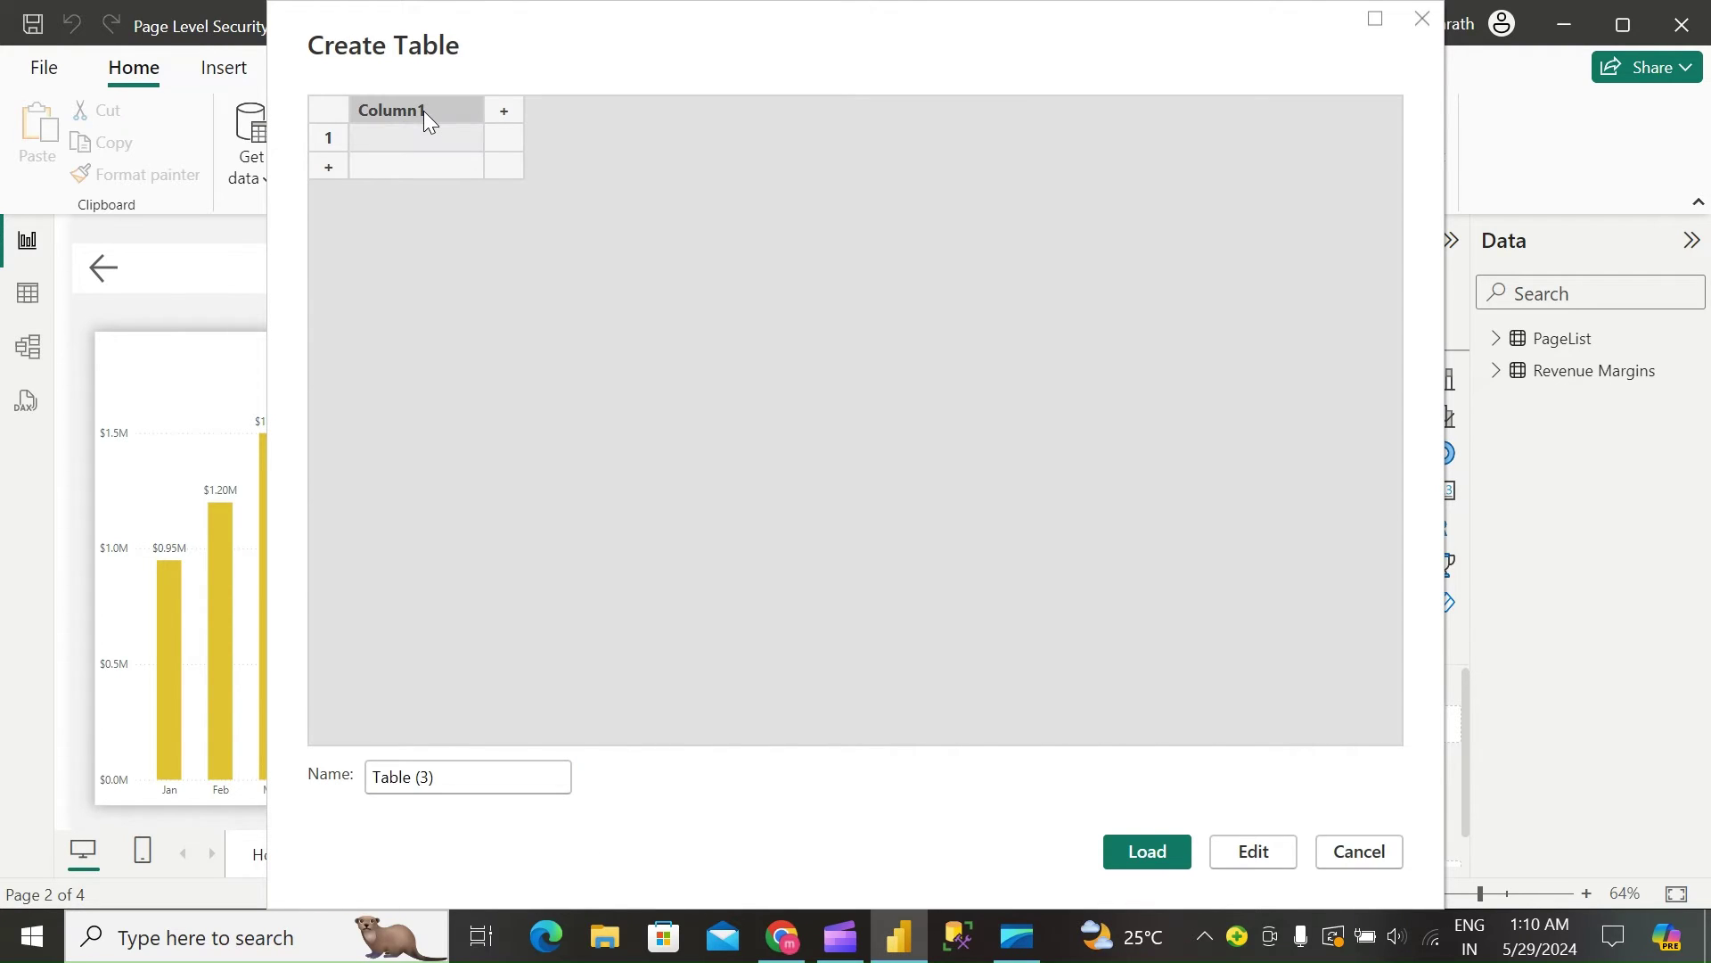
{"action": "type", "text": "PageN"}
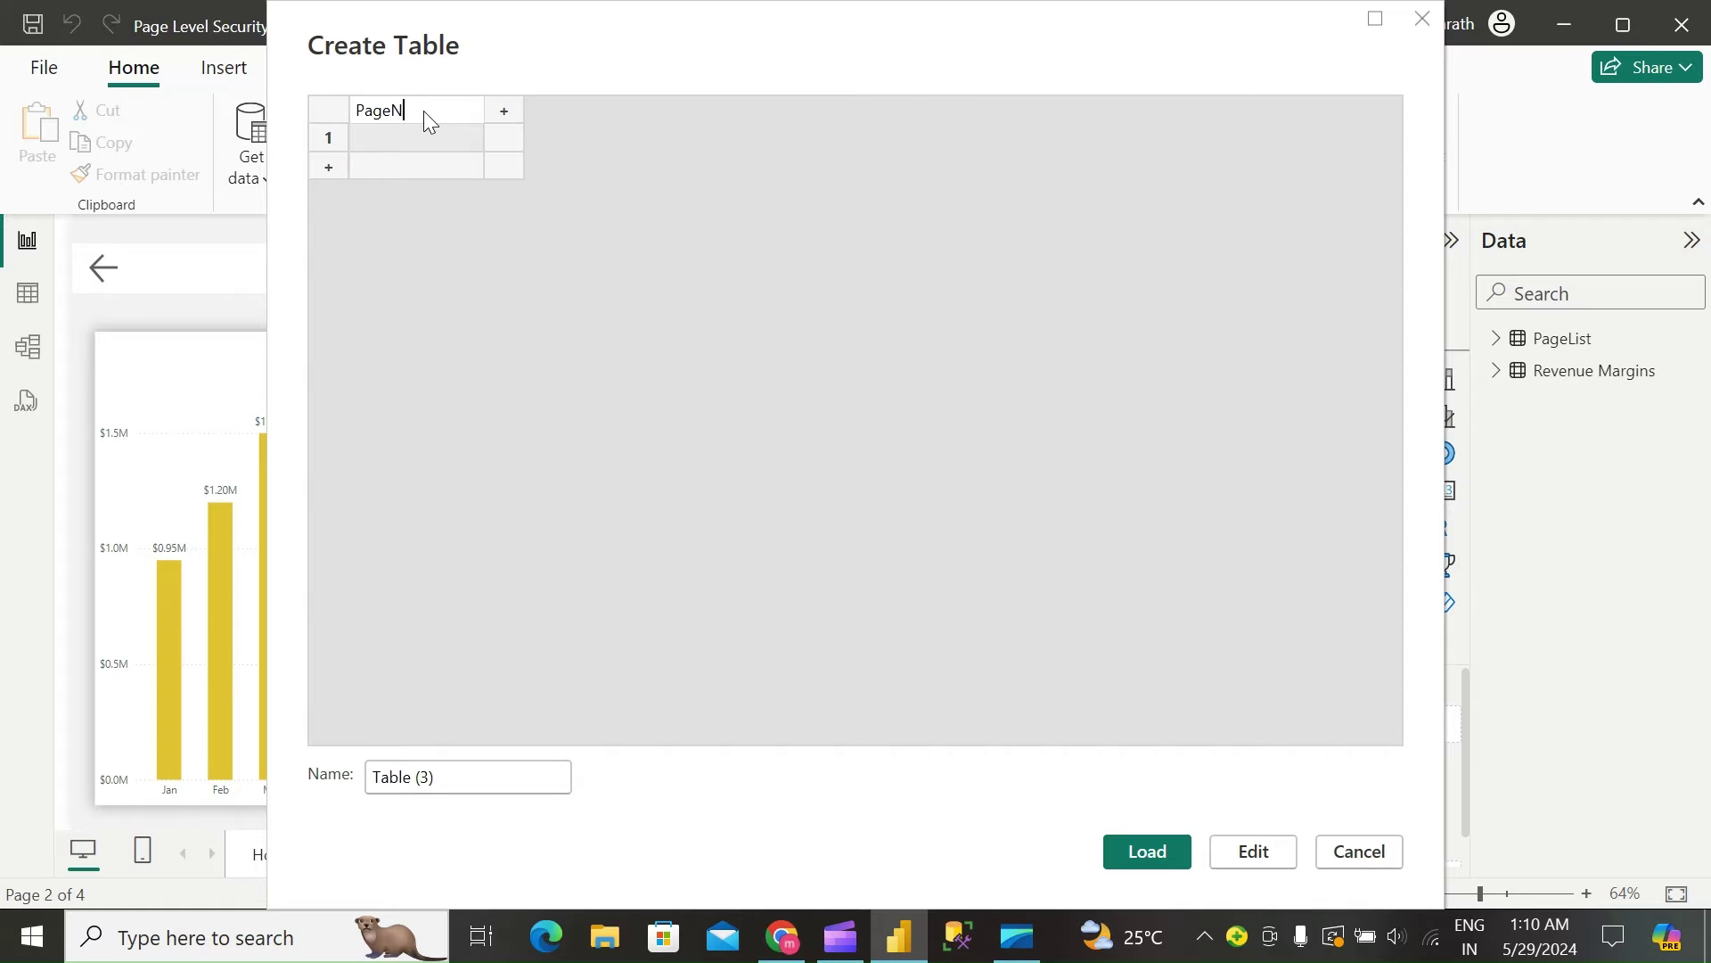
{"action": "type", "text": "ame"}
{"action": "left_click", "coordinate": [495, 110]}
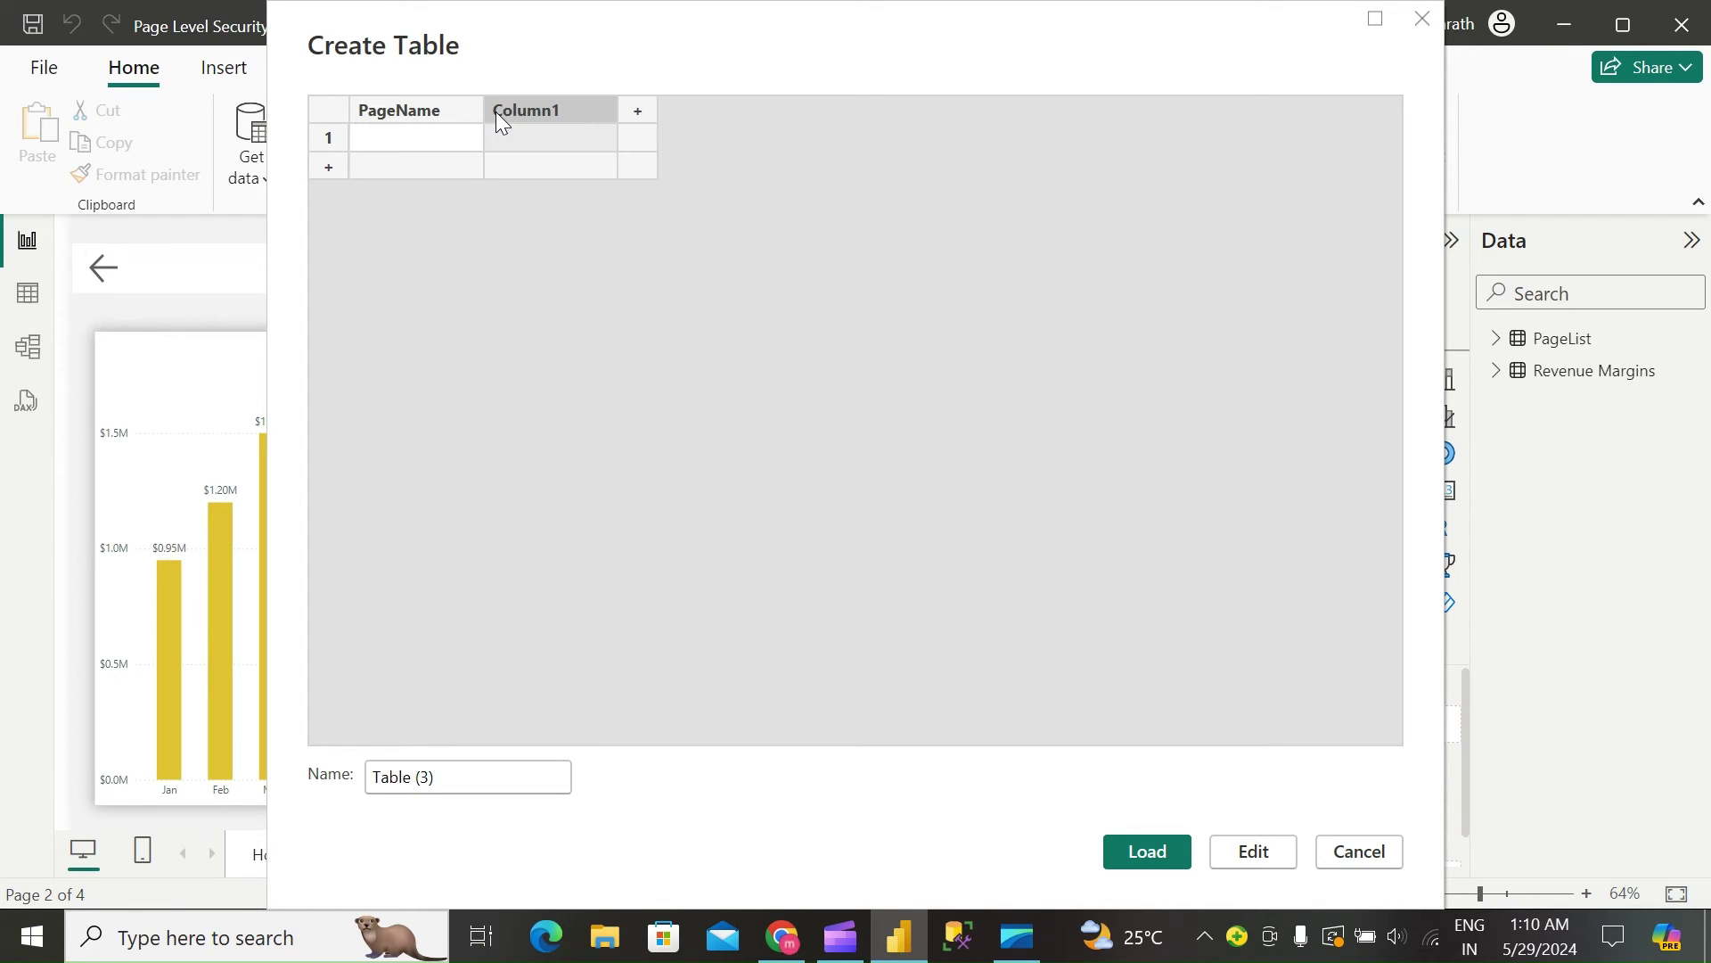
{"action": "double_click", "coordinate": [495, 110]}
{"action": "type", "text": "RLS"}
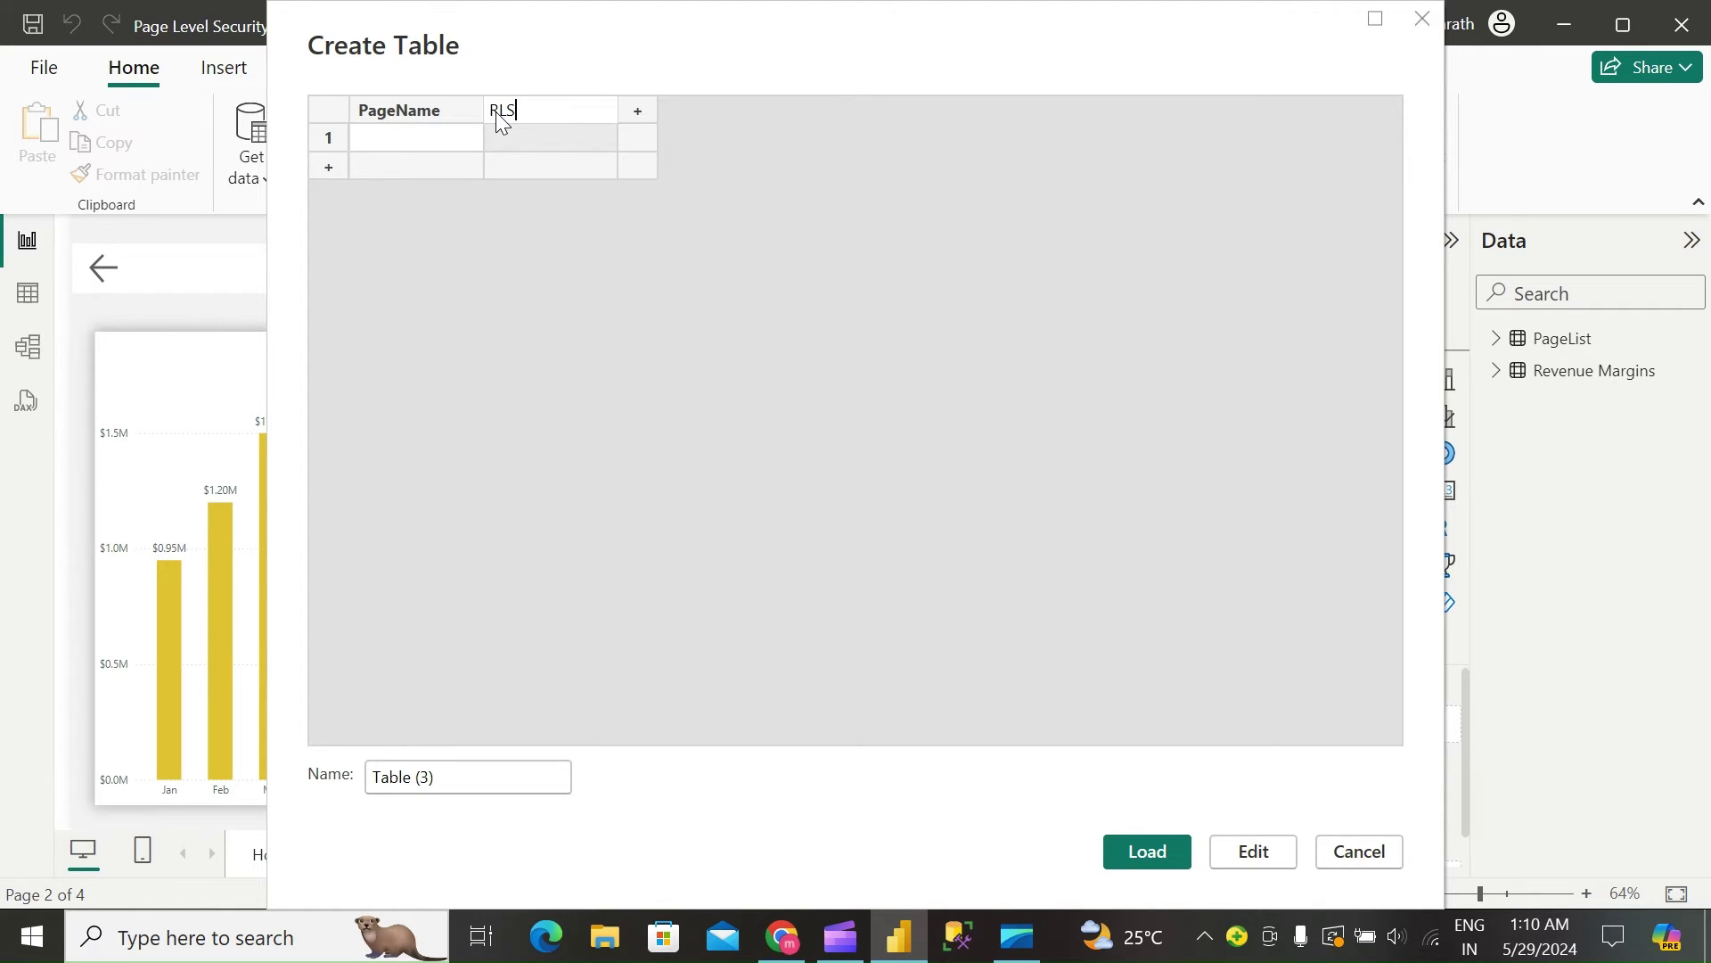
{"action": "type", "text": "Name"}
{"action": "left_click", "coordinate": [538, 144]}
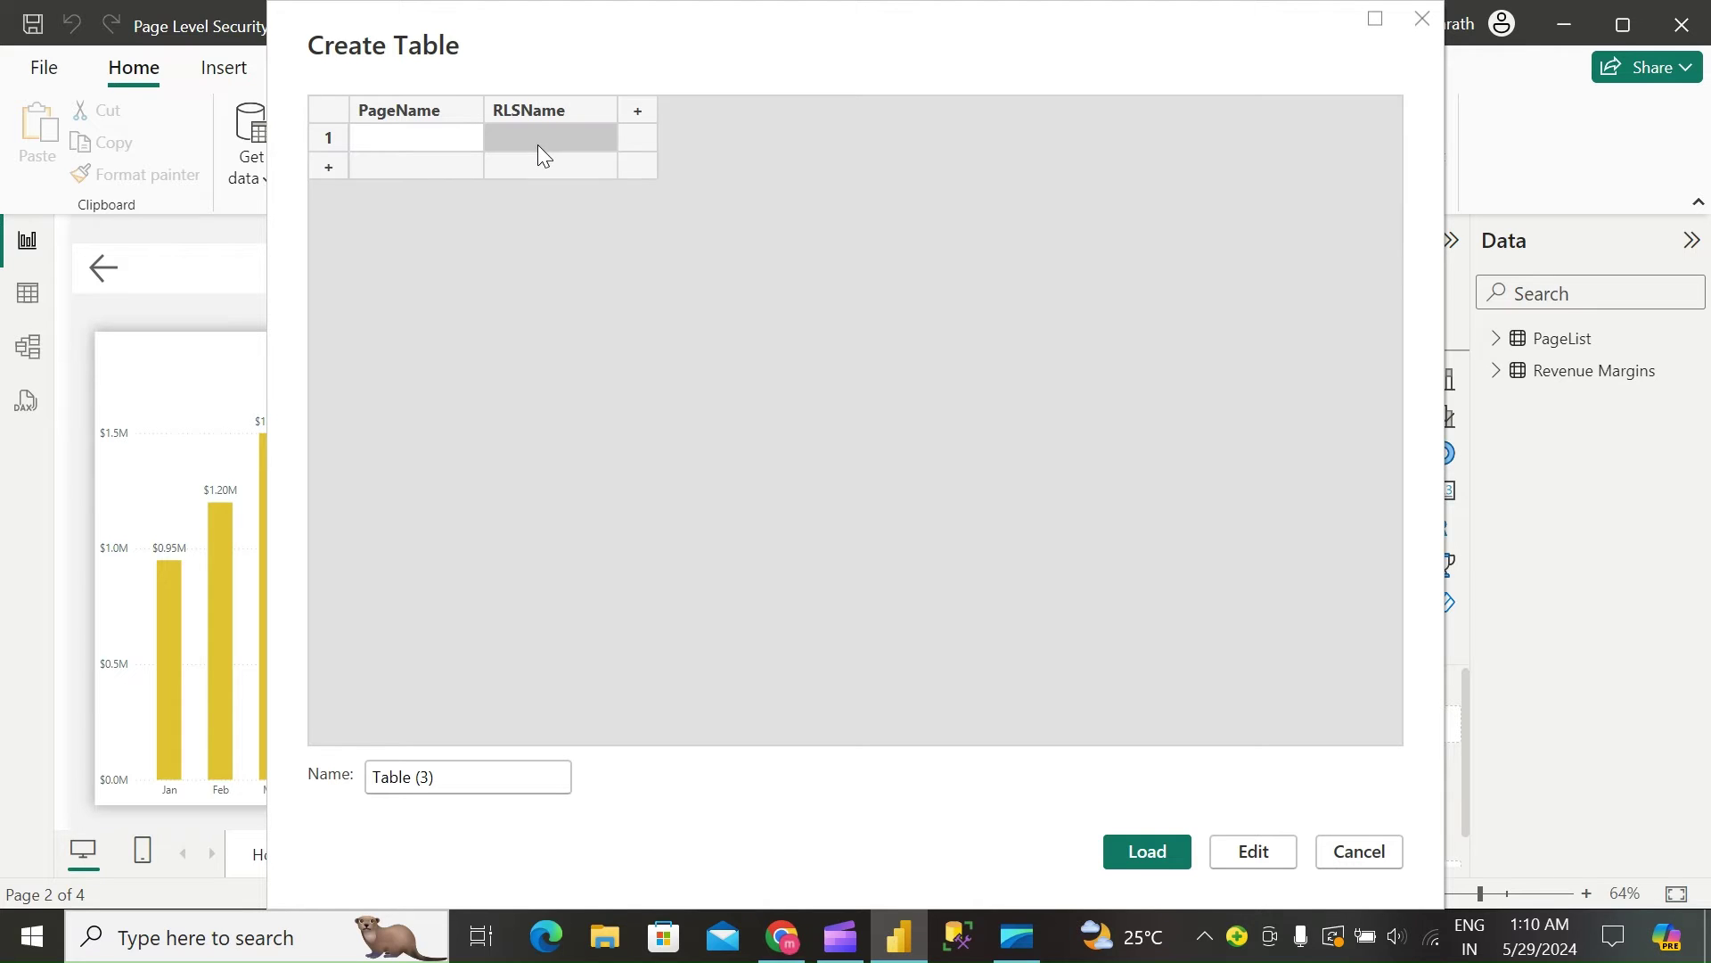
Step: Fill the page-to-role rows: RLSName A, ALL, ALL with Revenue Page, then paste the remaining mappings
{"action": "type", "text": "ALL"}
{"action": "left_click", "coordinate": [538, 164]}
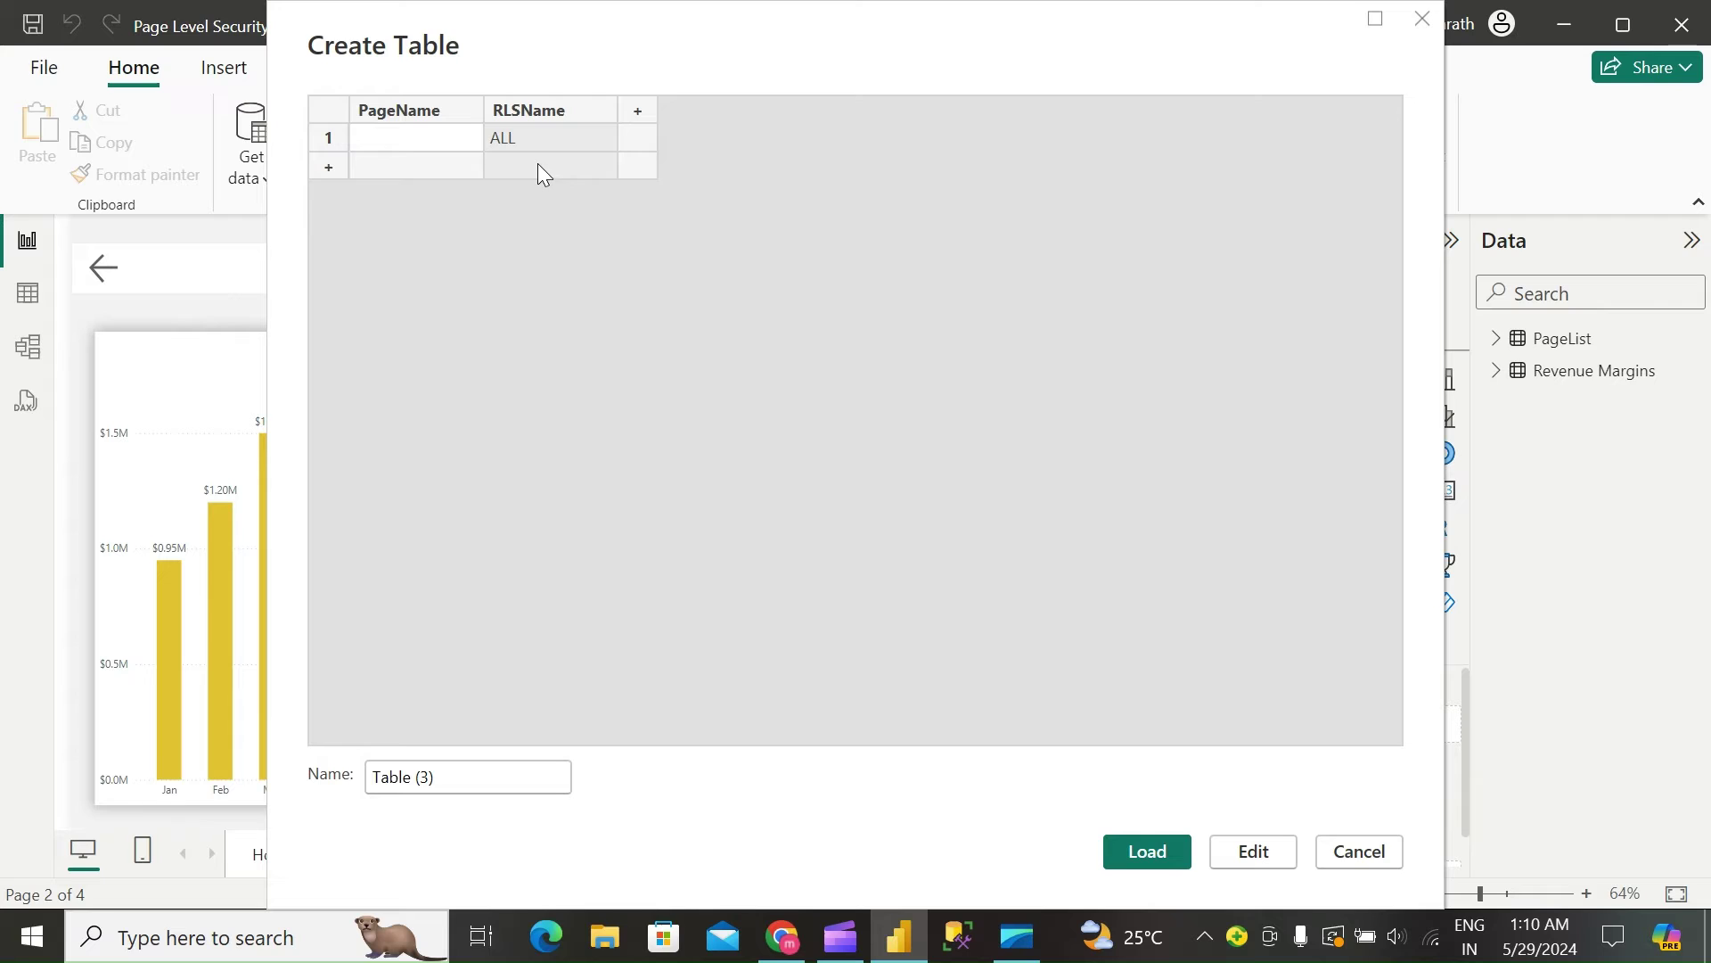
{"action": "type", "text": "ALL"}
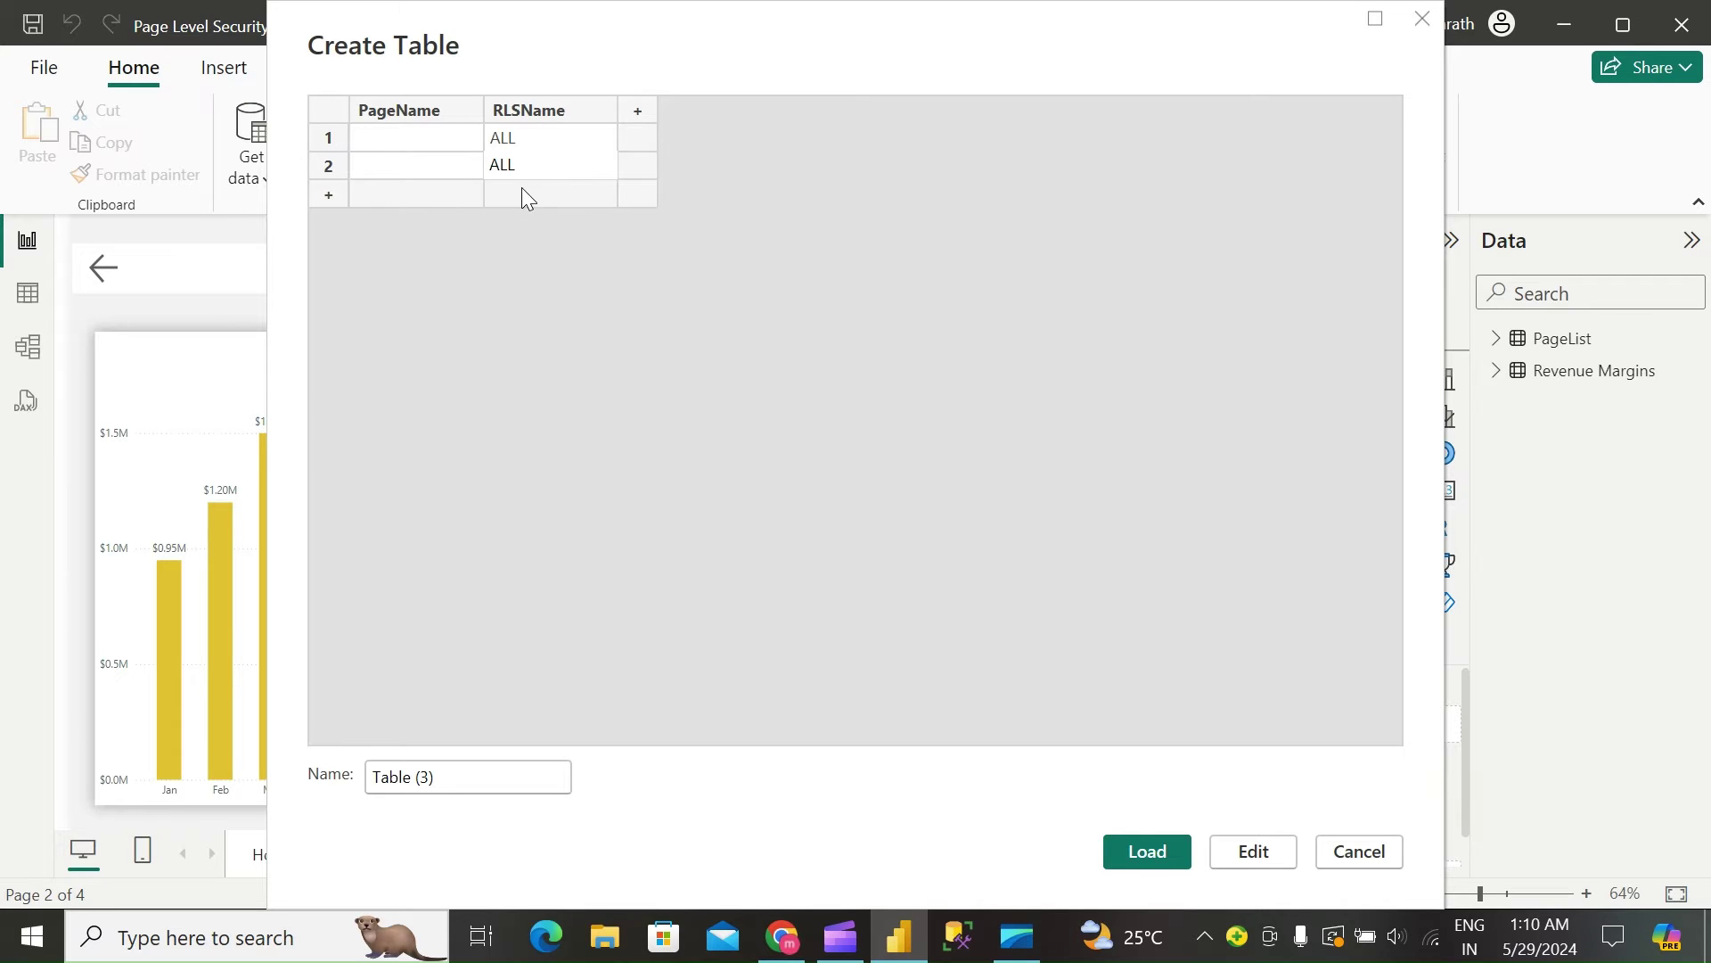
{"action": "left_click", "coordinate": [523, 193]}
{"action": "type", "text": "ALL"}
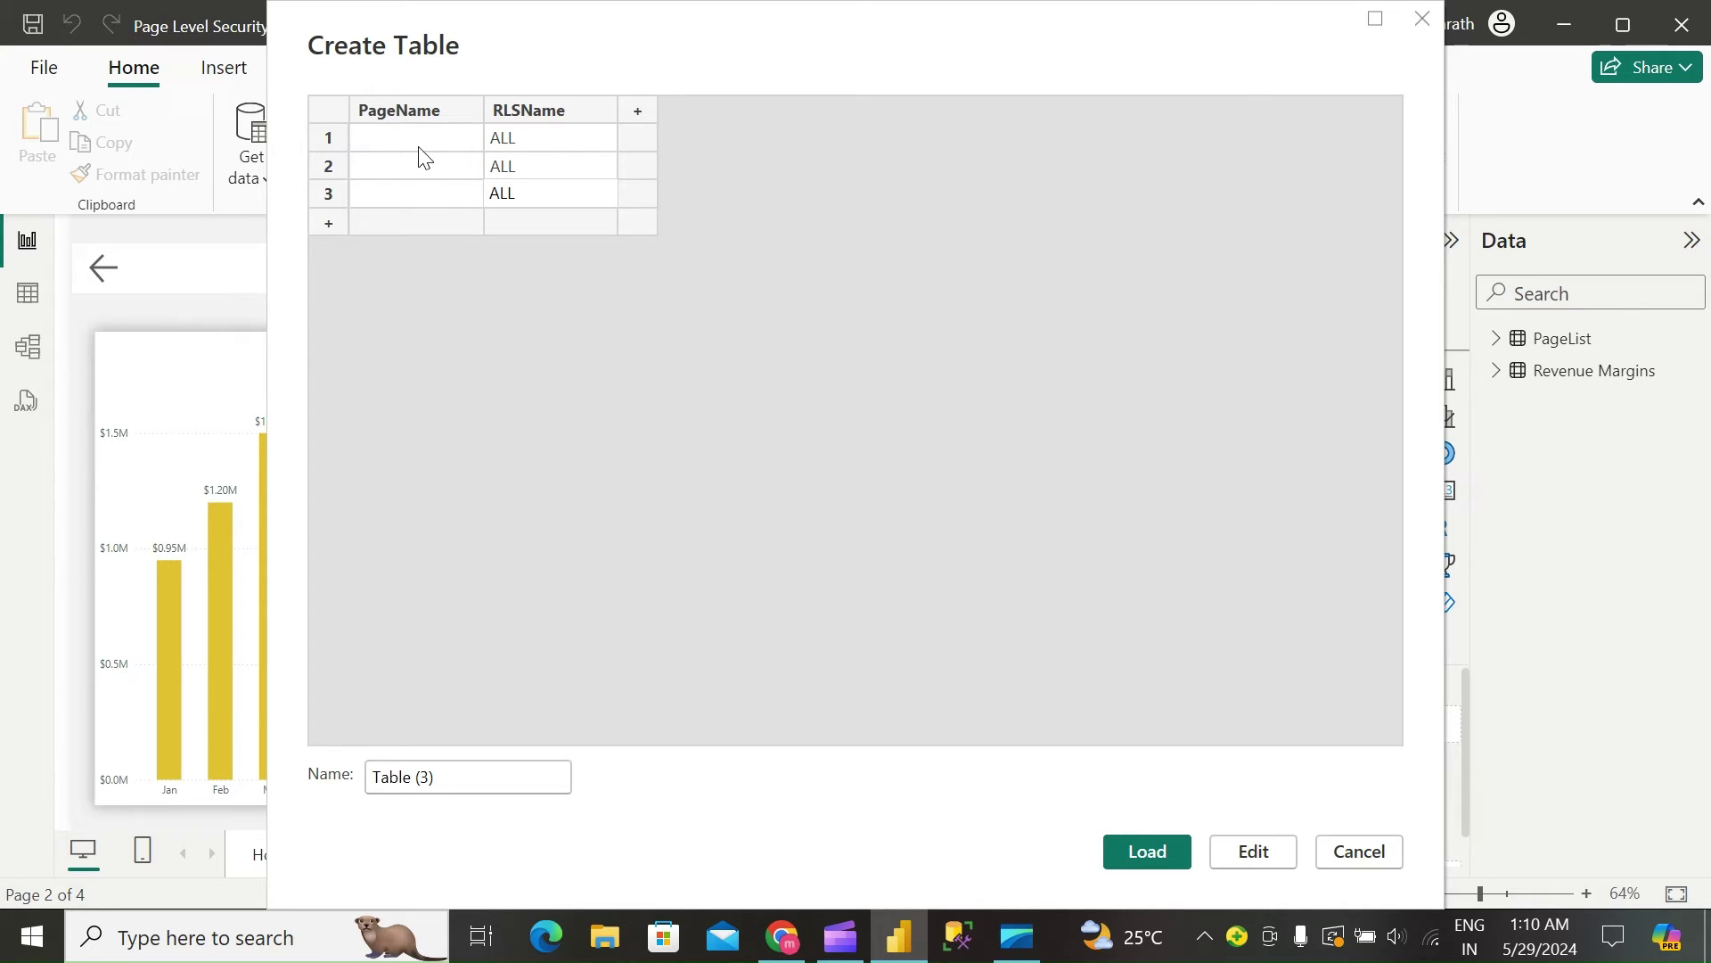
{"action": "left_click", "coordinate": [413, 139]}
{"action": "type", "text": "Revenue Page"}
{"action": "key", "text": "Return"}
{"action": "type", "text": "Margin Page\tALL EBIT Page\tALL Revenue Page\tRevenue and Margin Margin Page\tRevenue and Margin EBIT Page\tEBIT Page Margin Page\tMargin and EBIT EBIT Page\tMargin and EBIT"}
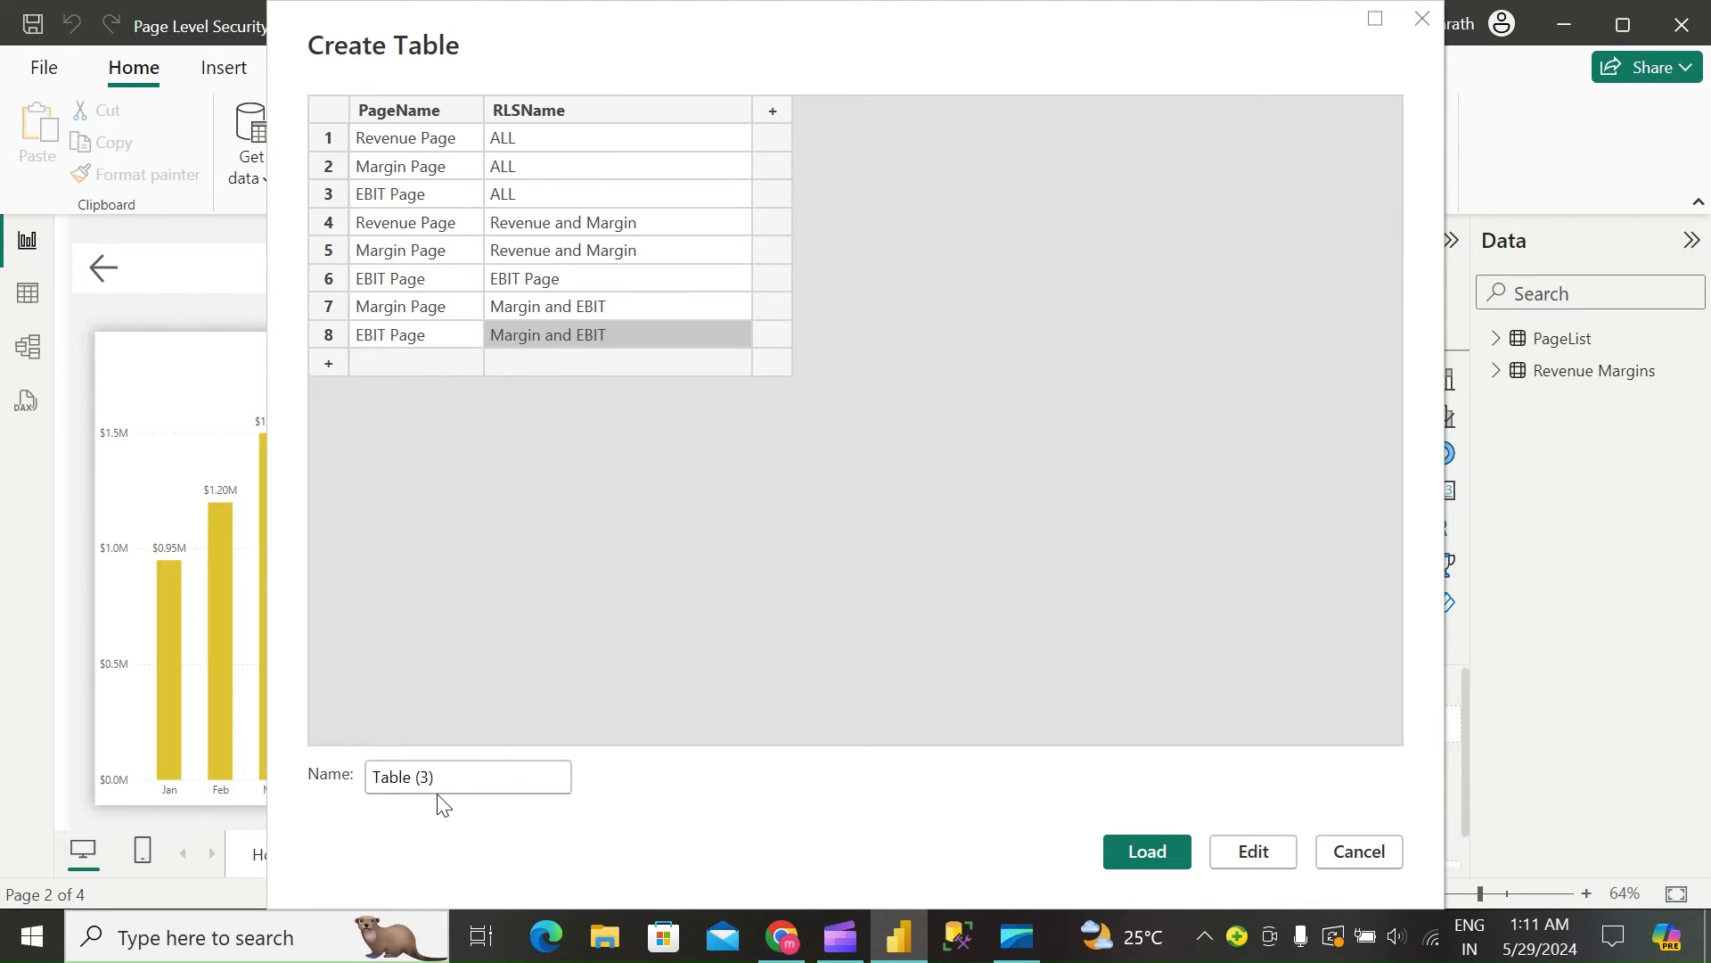
Step: Name the table PageAccessbyRole and load it into the model
{"action": "left_click", "coordinate": [436, 784]}
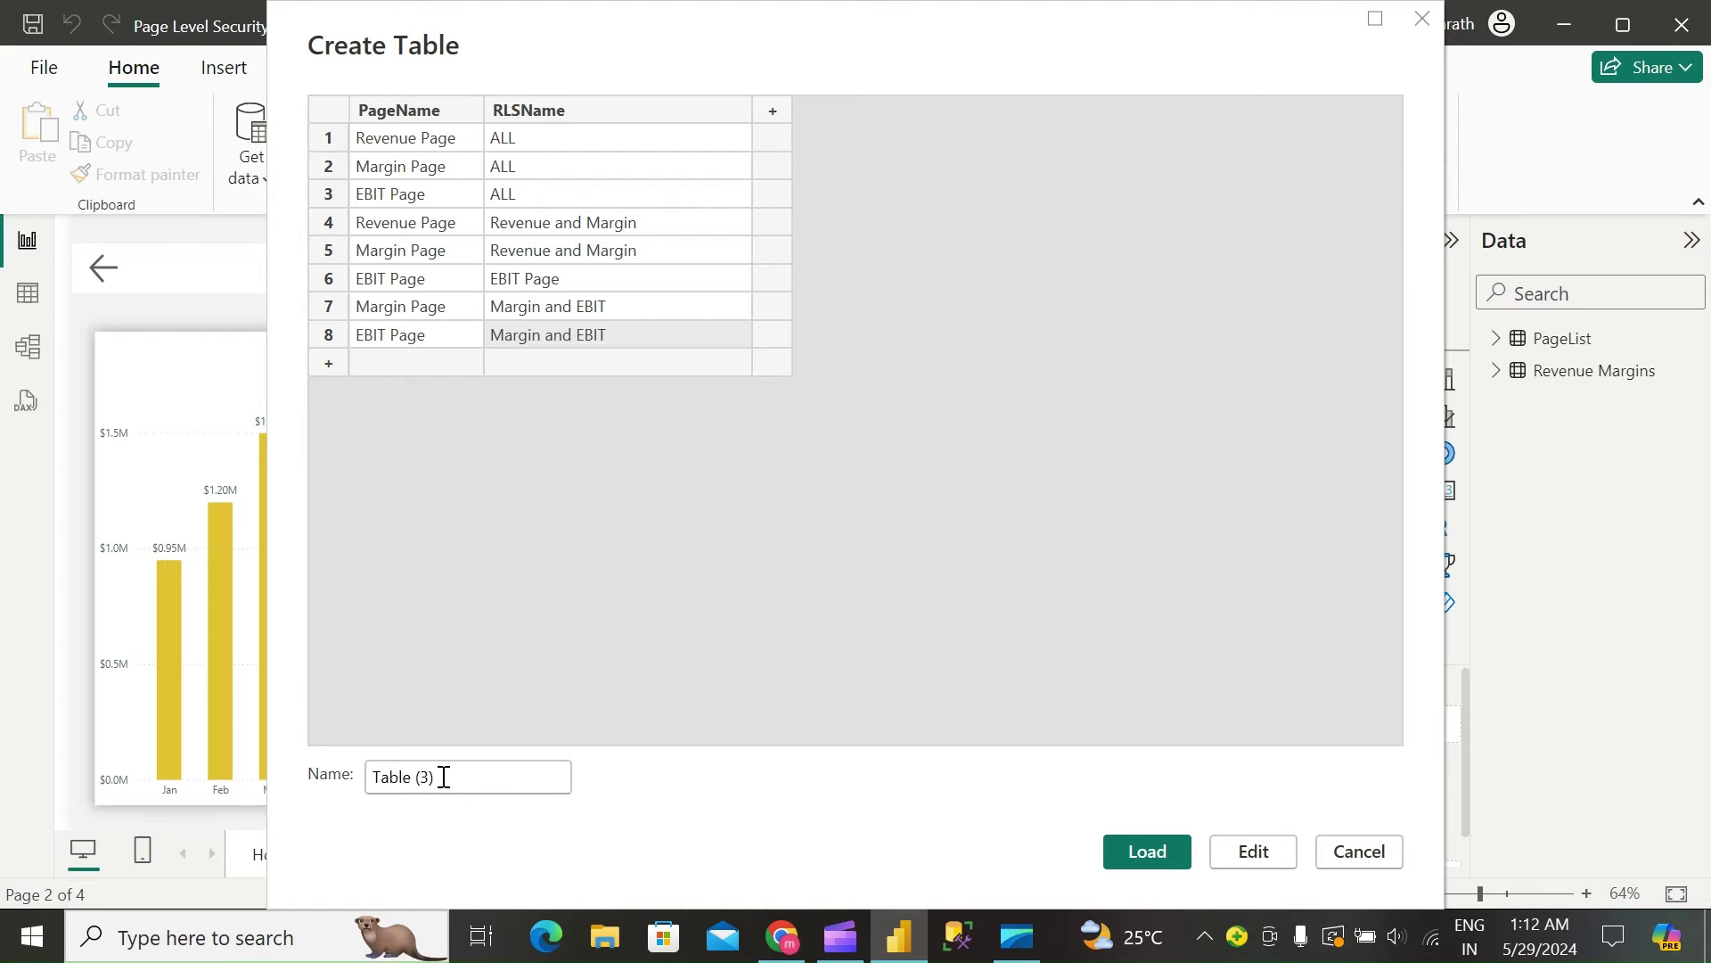
{"action": "left_click_drag", "start_coordinate": [443, 778], "coordinate": [260, 757]}
{"action": "type", "text": "Page"}
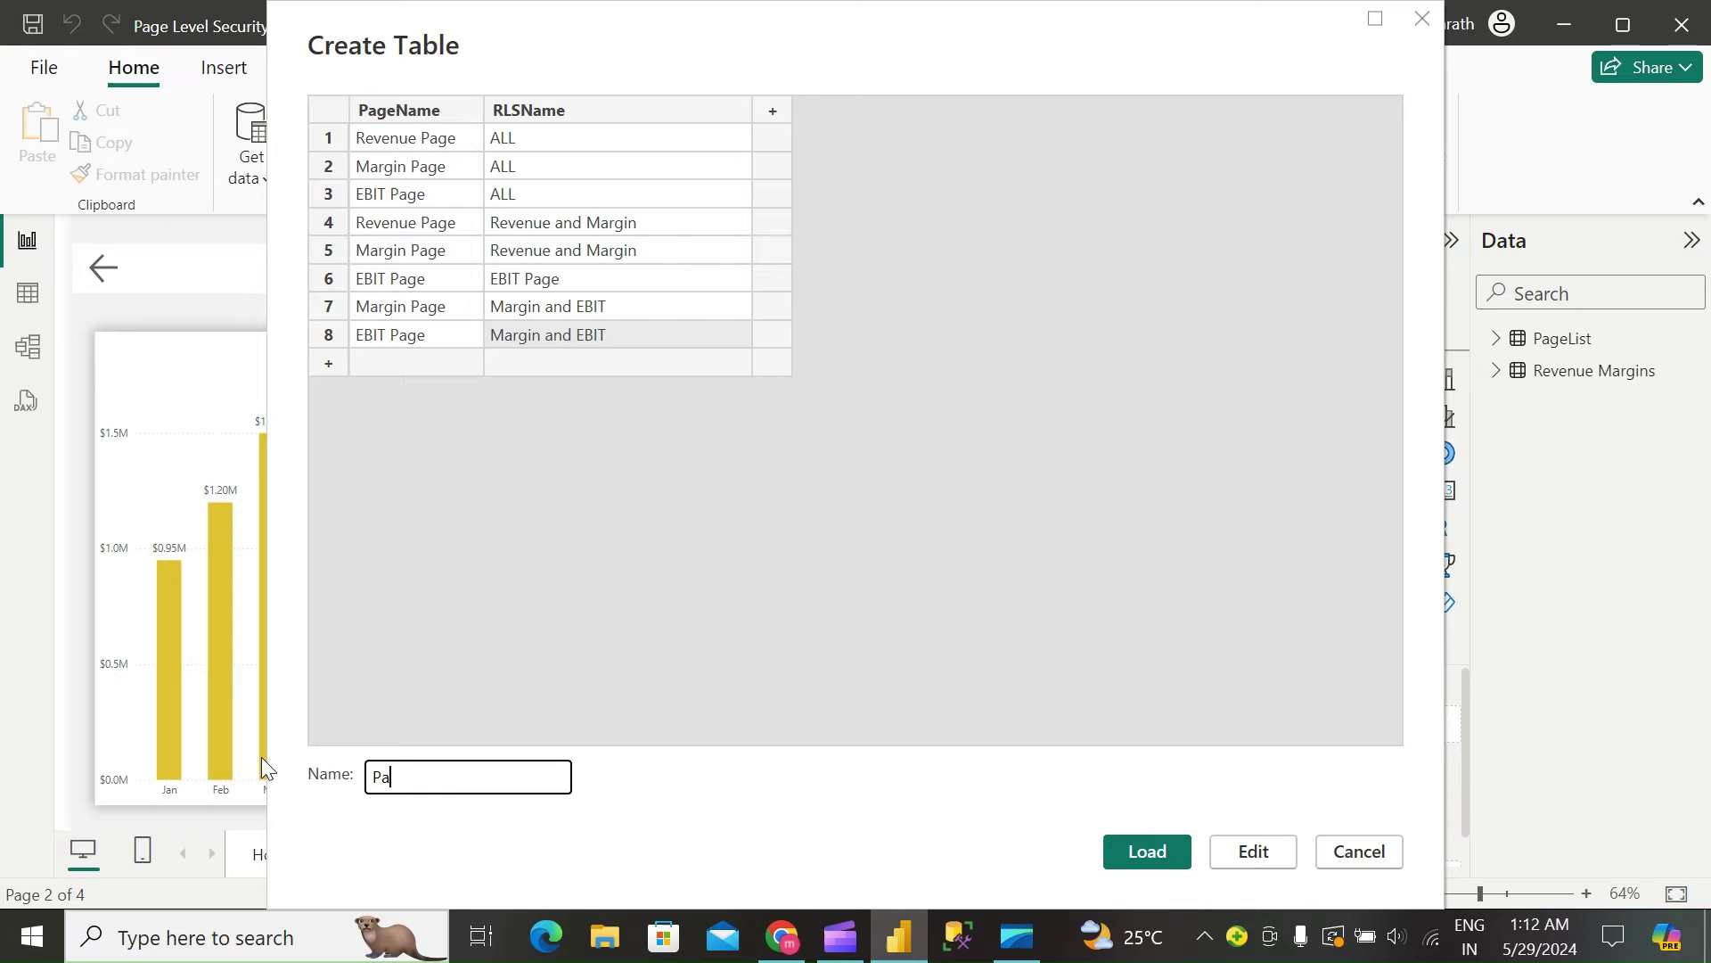
{"action": "type", "text": "AccessbyRole"}
{"action": "left_click", "coordinate": [1173, 851]}
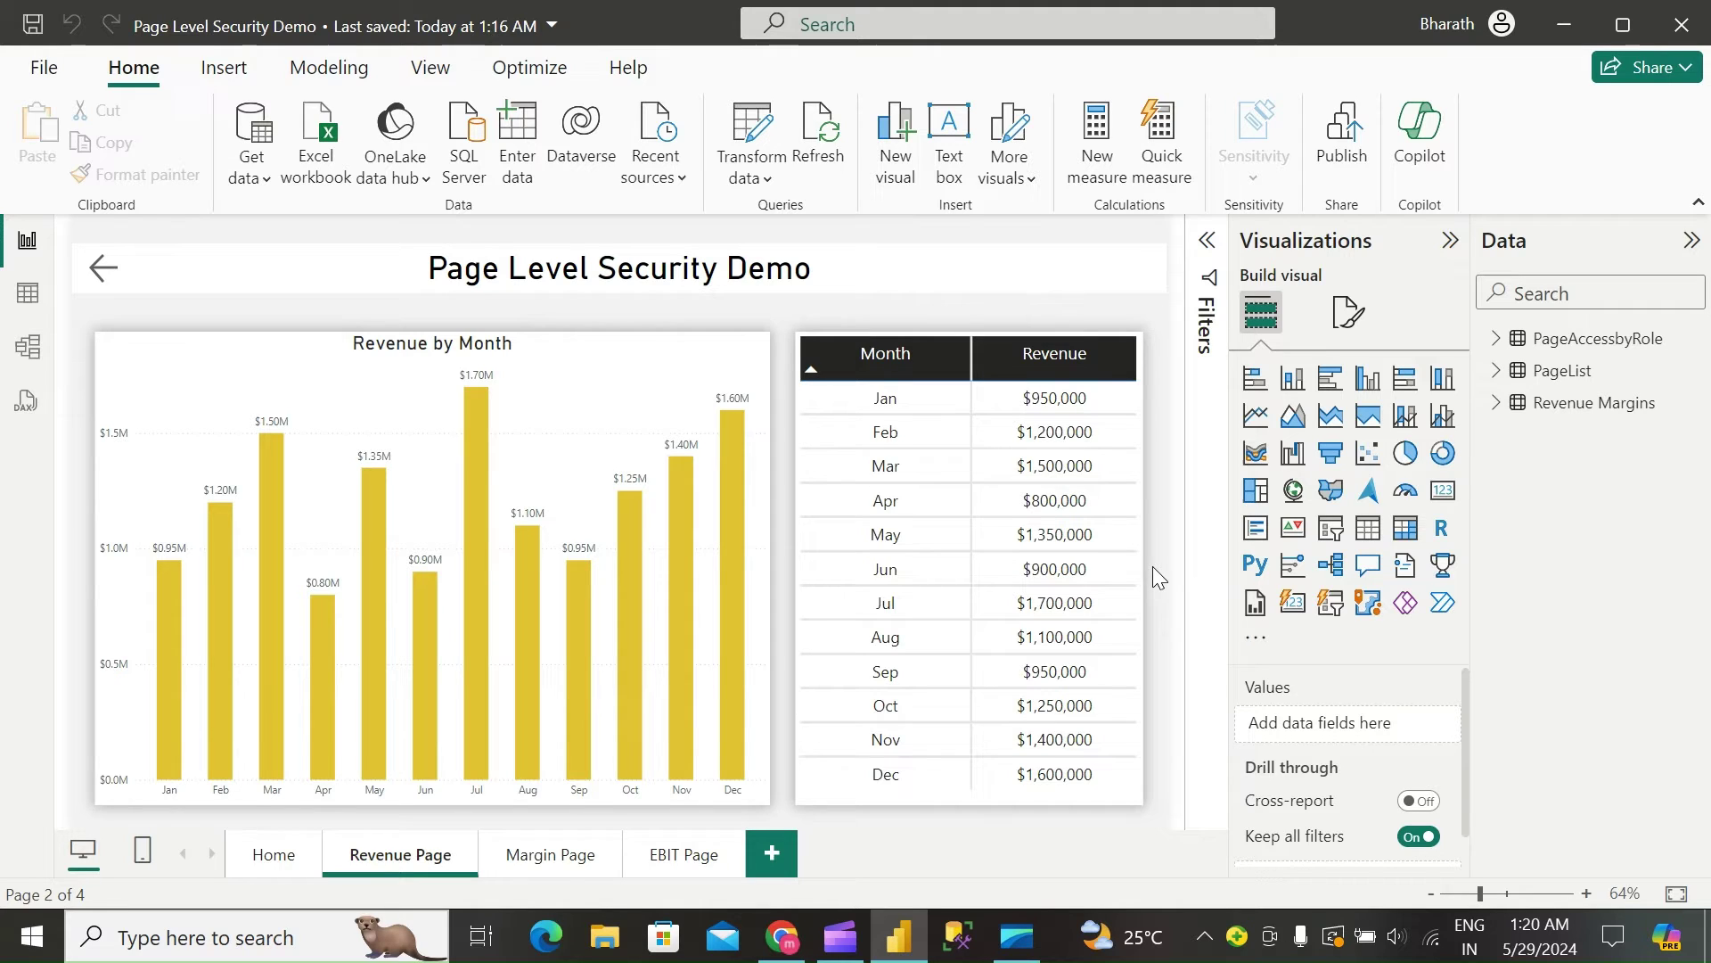
Step: Start a new hand-entered table with columns UPN and RLSName
{"action": "left_click", "coordinate": [503, 129]}
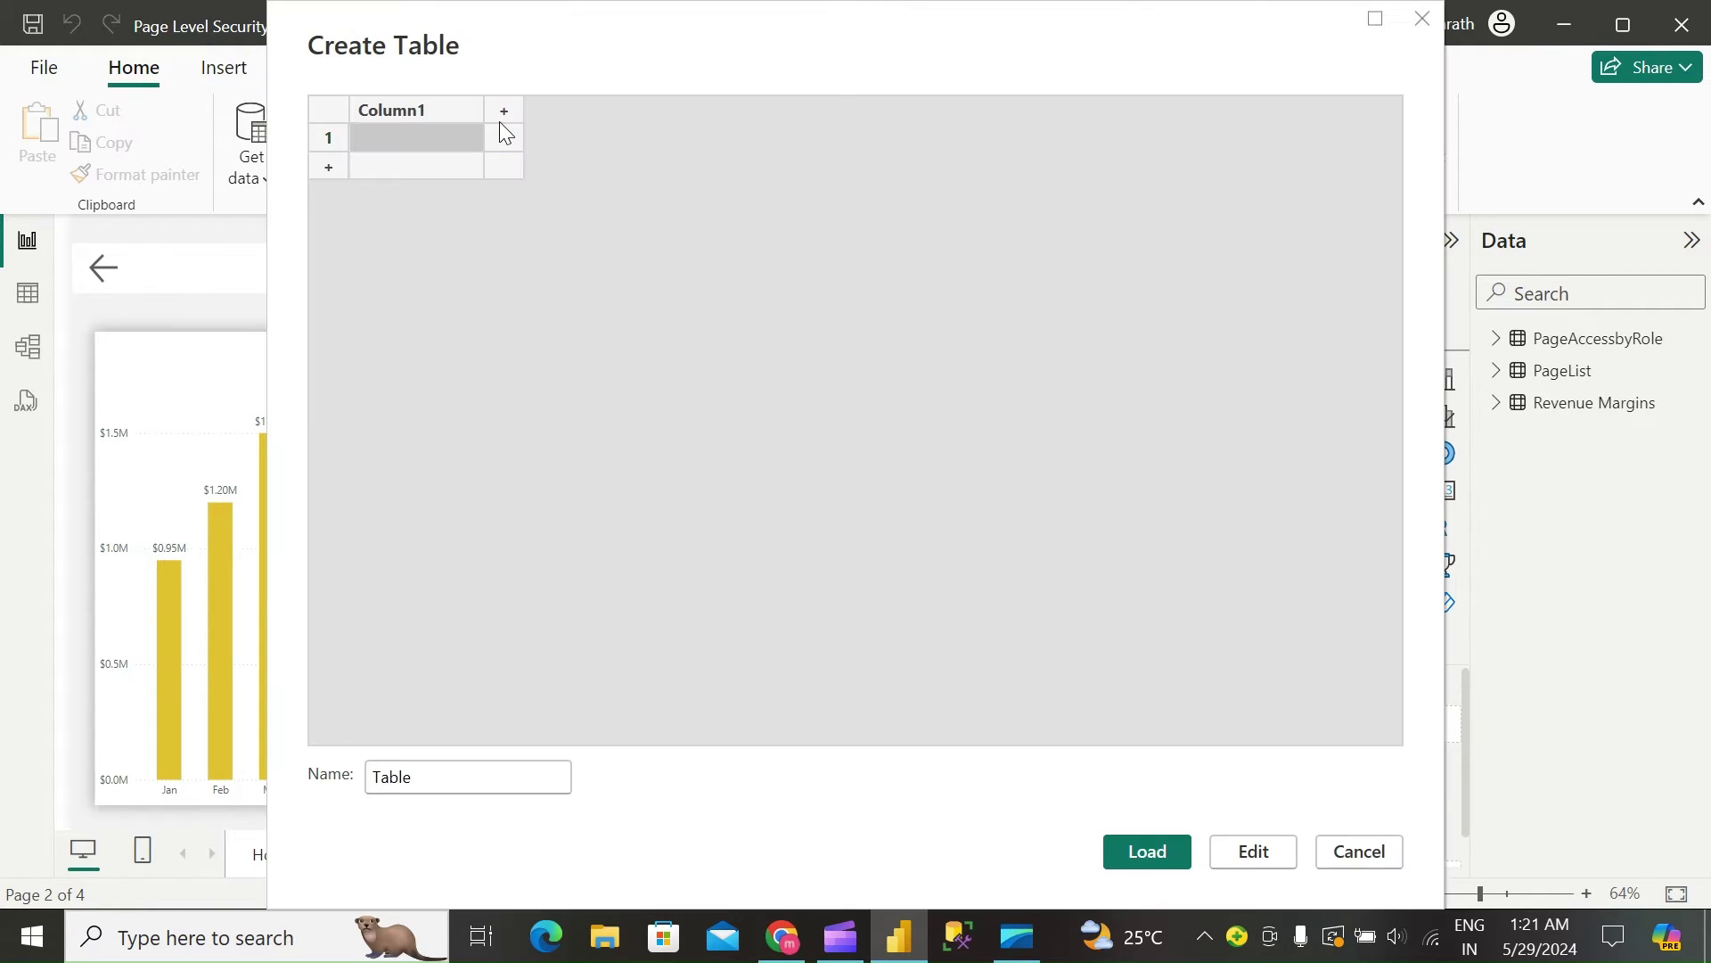
{"action": "left_click", "coordinate": [418, 112]}
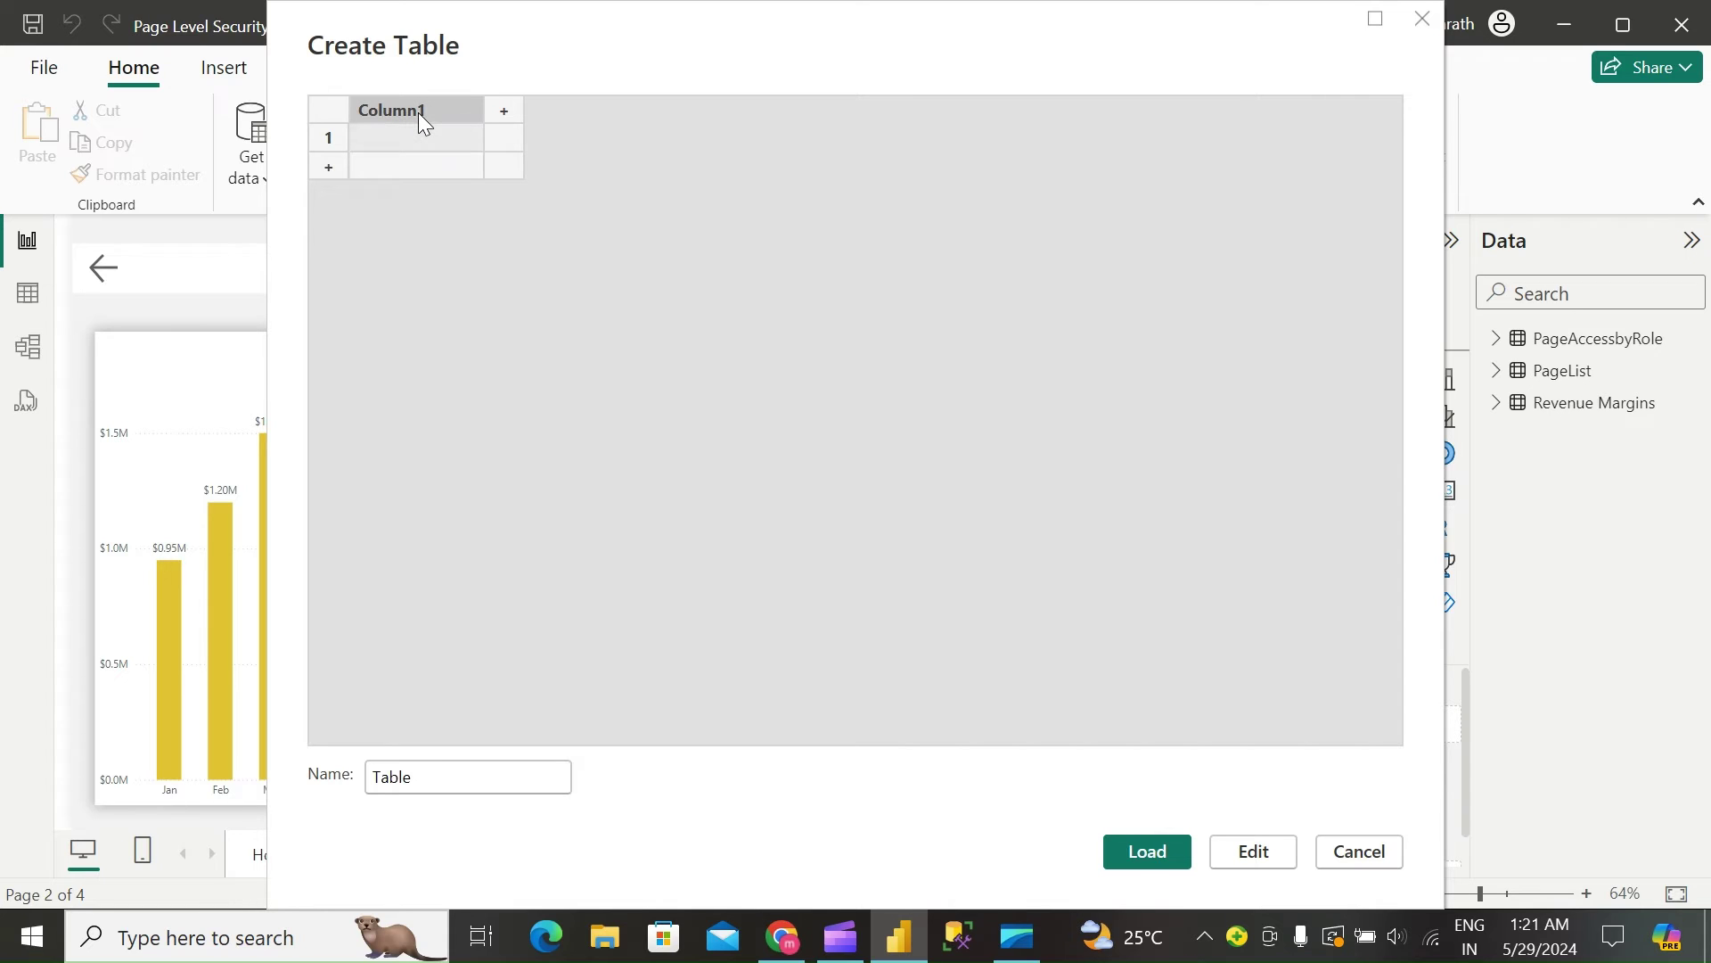
{"action": "double_click", "coordinate": [418, 113]}
{"action": "type", "text": "UPN"}
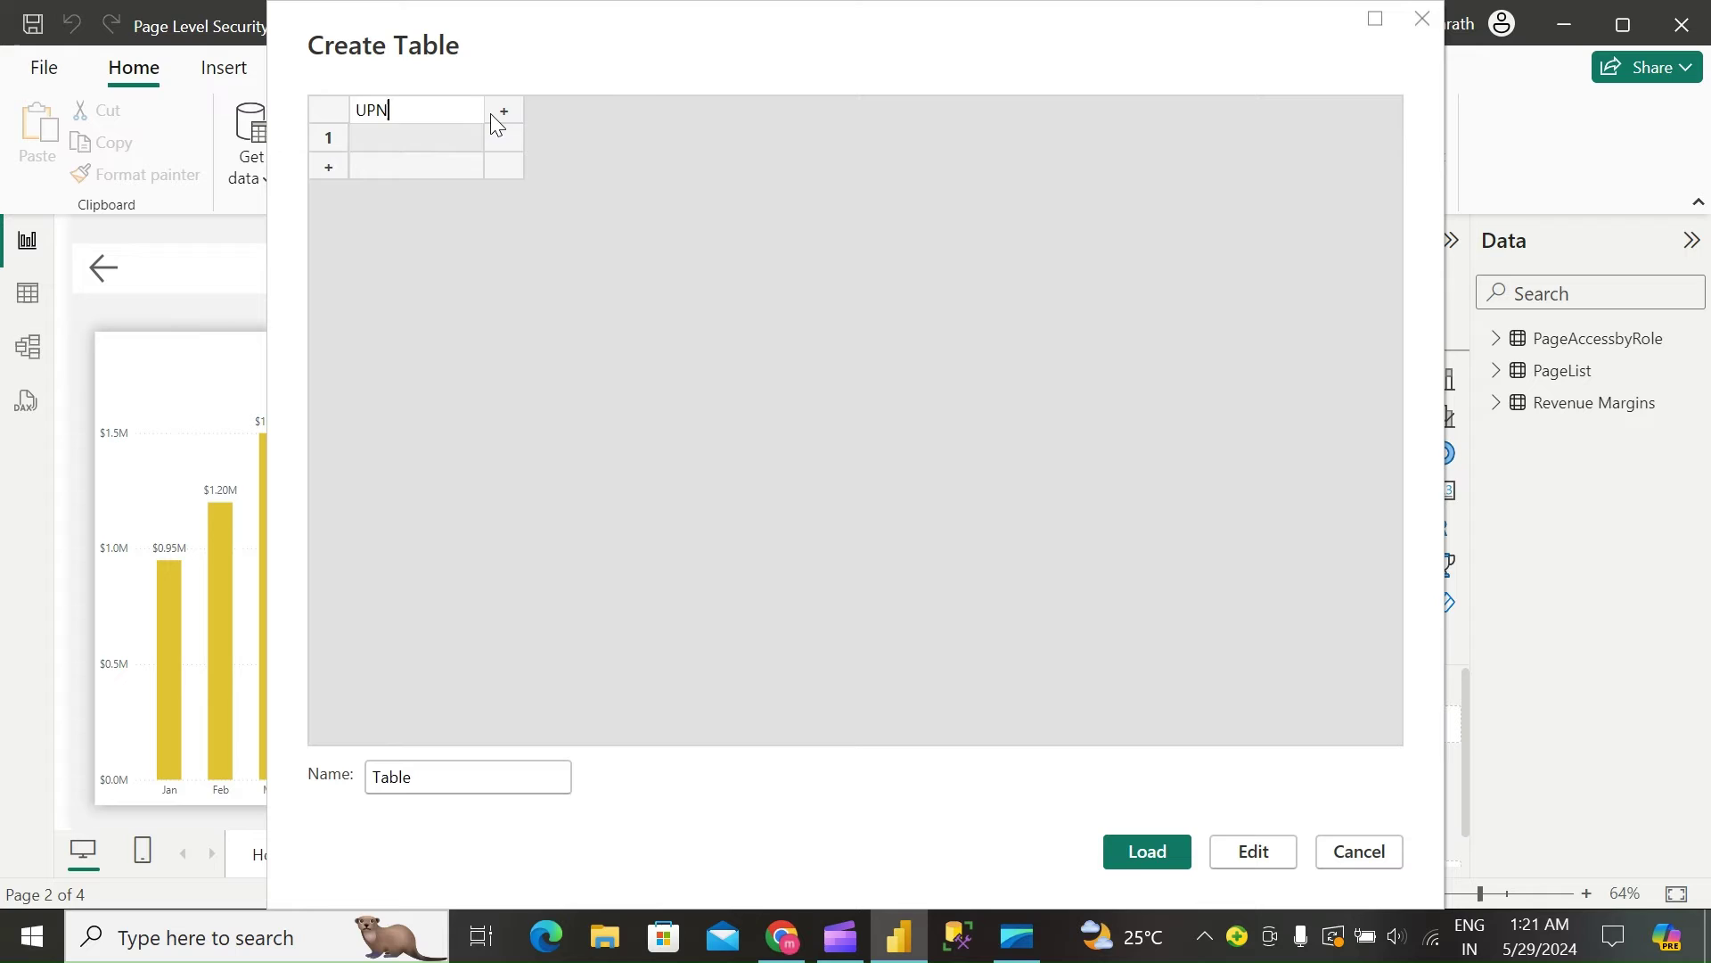
{"action": "left_click", "coordinate": [495, 115]}
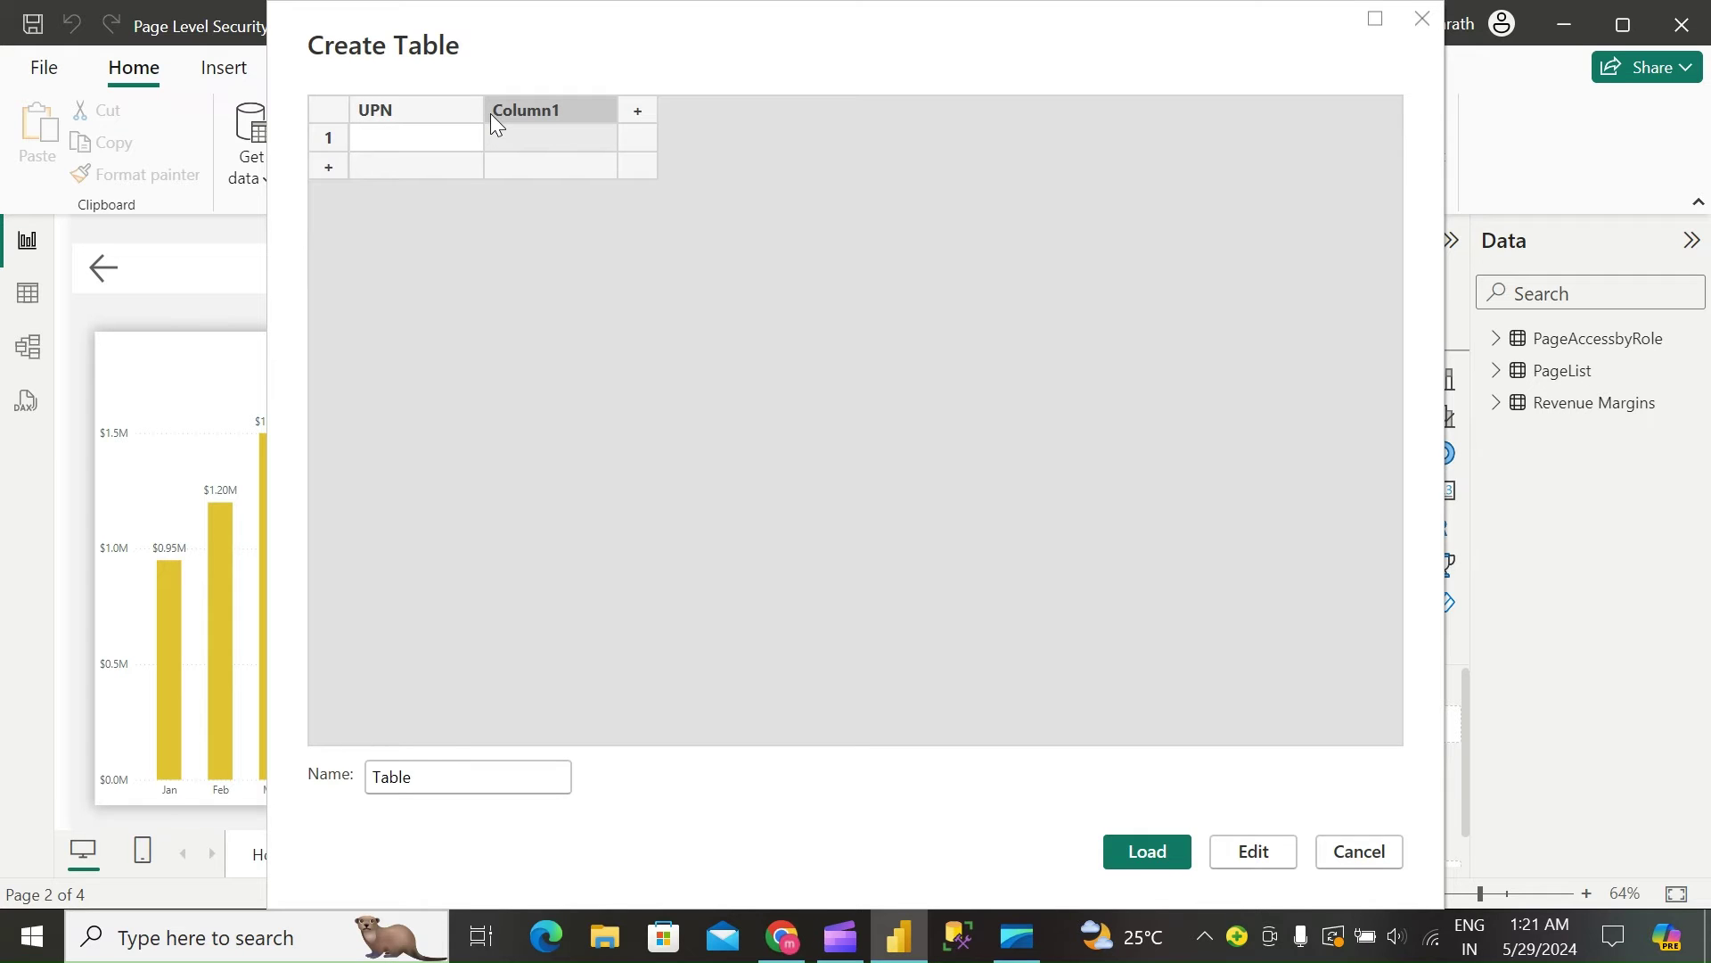
{"action": "type", "text": "RLS"}
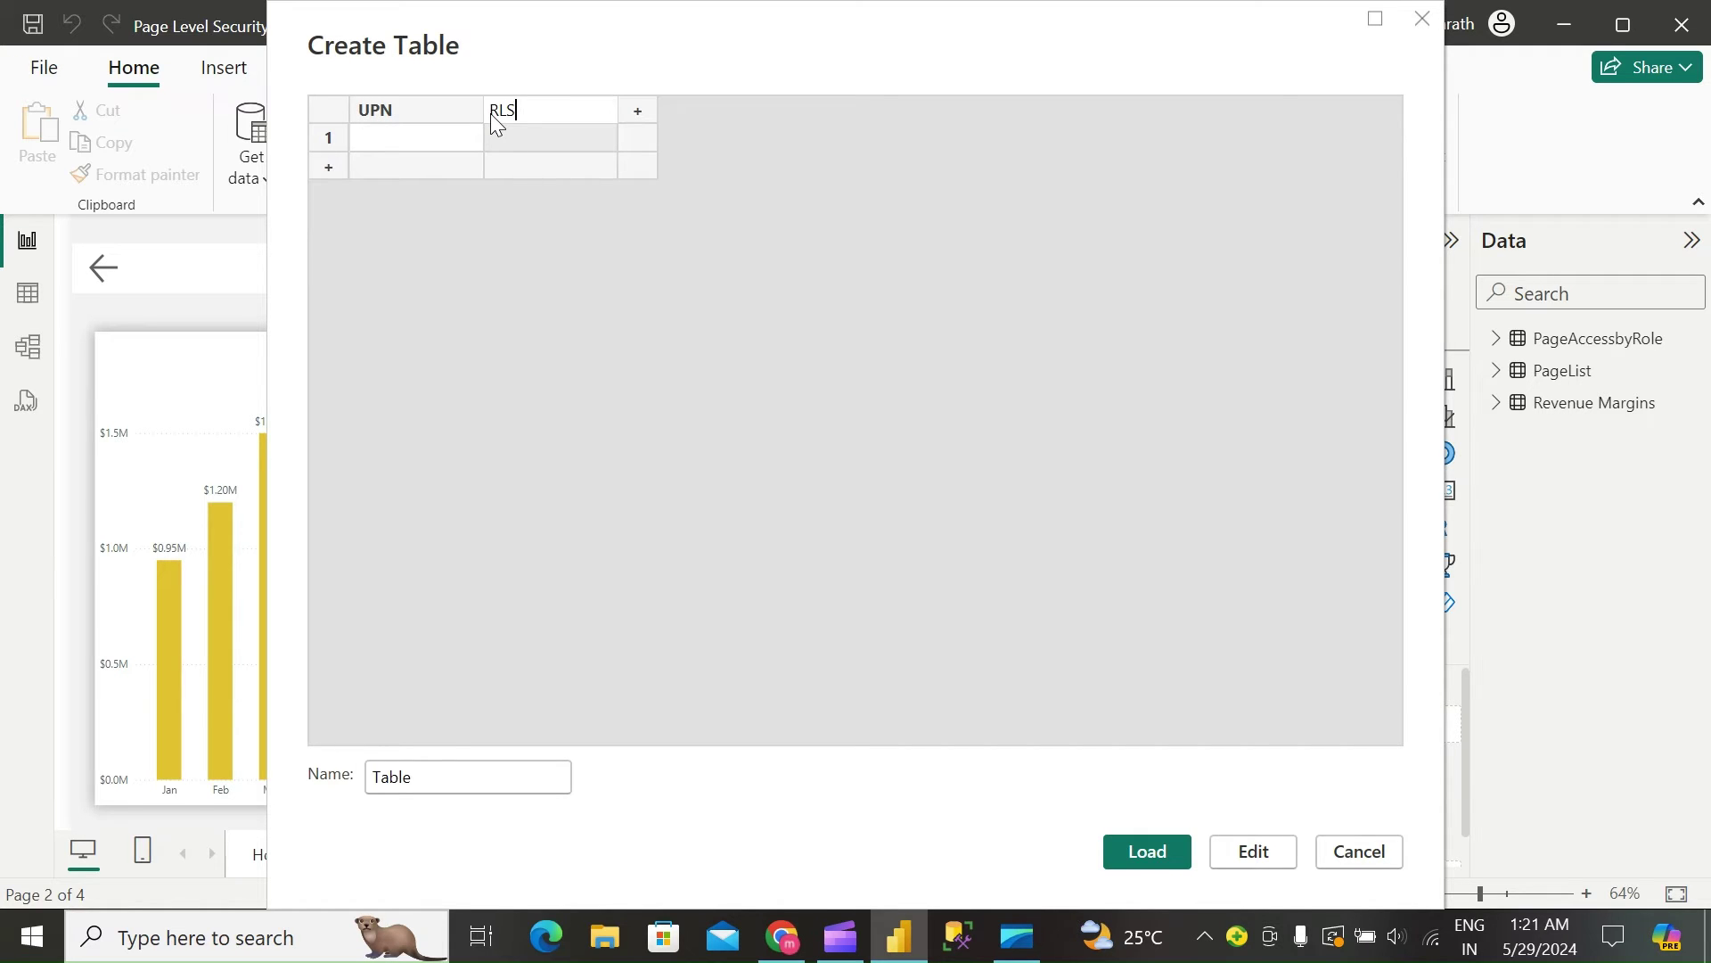
{"action": "type", "text": "Name"}
{"action": "key", "text": "Return"}
Step: Enter each user's sign-in e-mail with their RLSName, name the table UserRoles and load it
{"action": "left_click", "coordinate": [419, 135]}
{"action": "type", "text": "bh"}
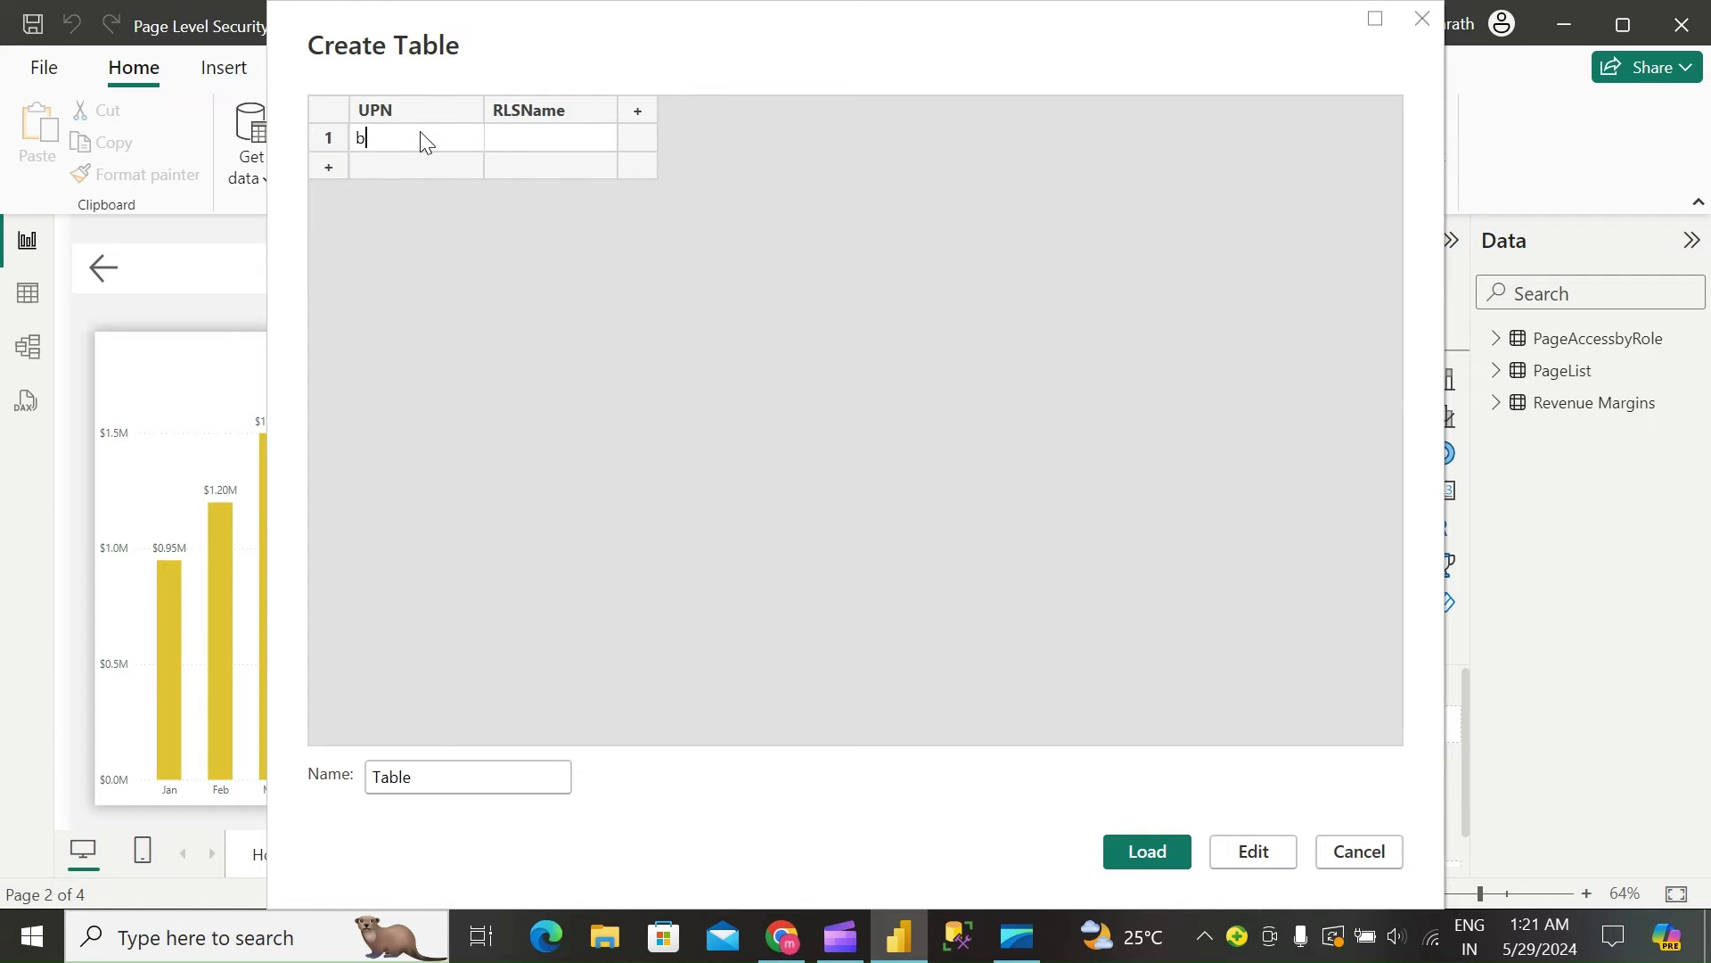
{"action": "type", "text": "a"}
{"action": "type", "text": "n and "}
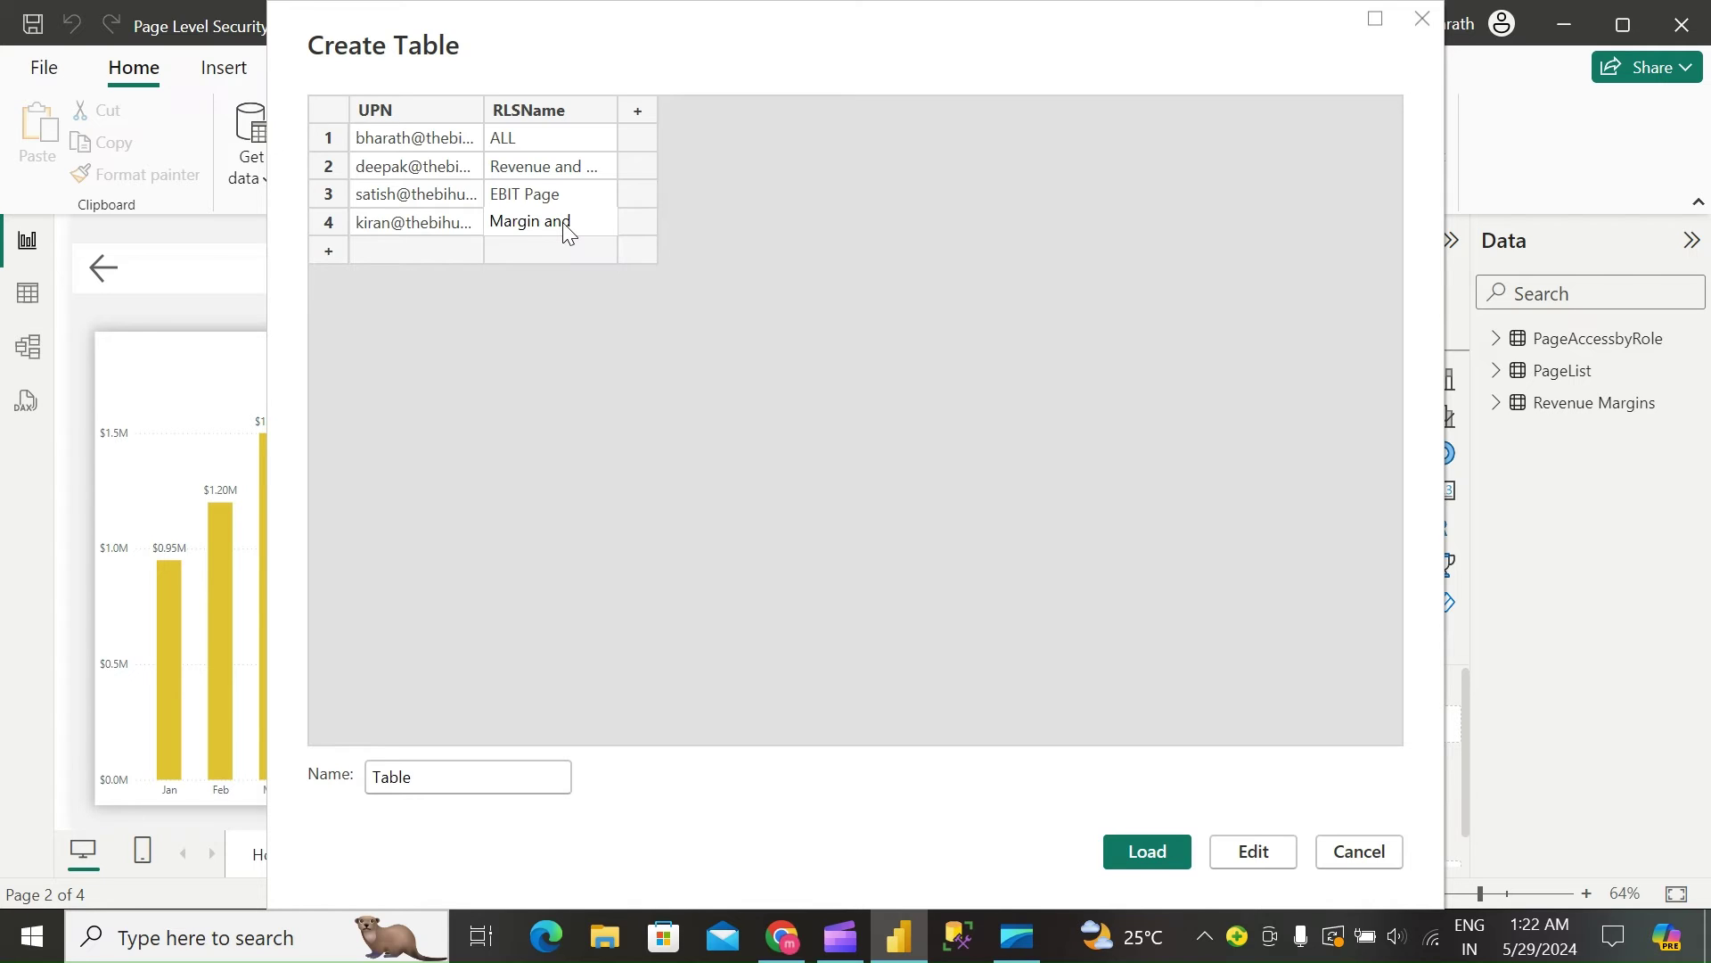
{"action": "type", "text": "EBIT"}
{"action": "double_click", "coordinate": [443, 772]}
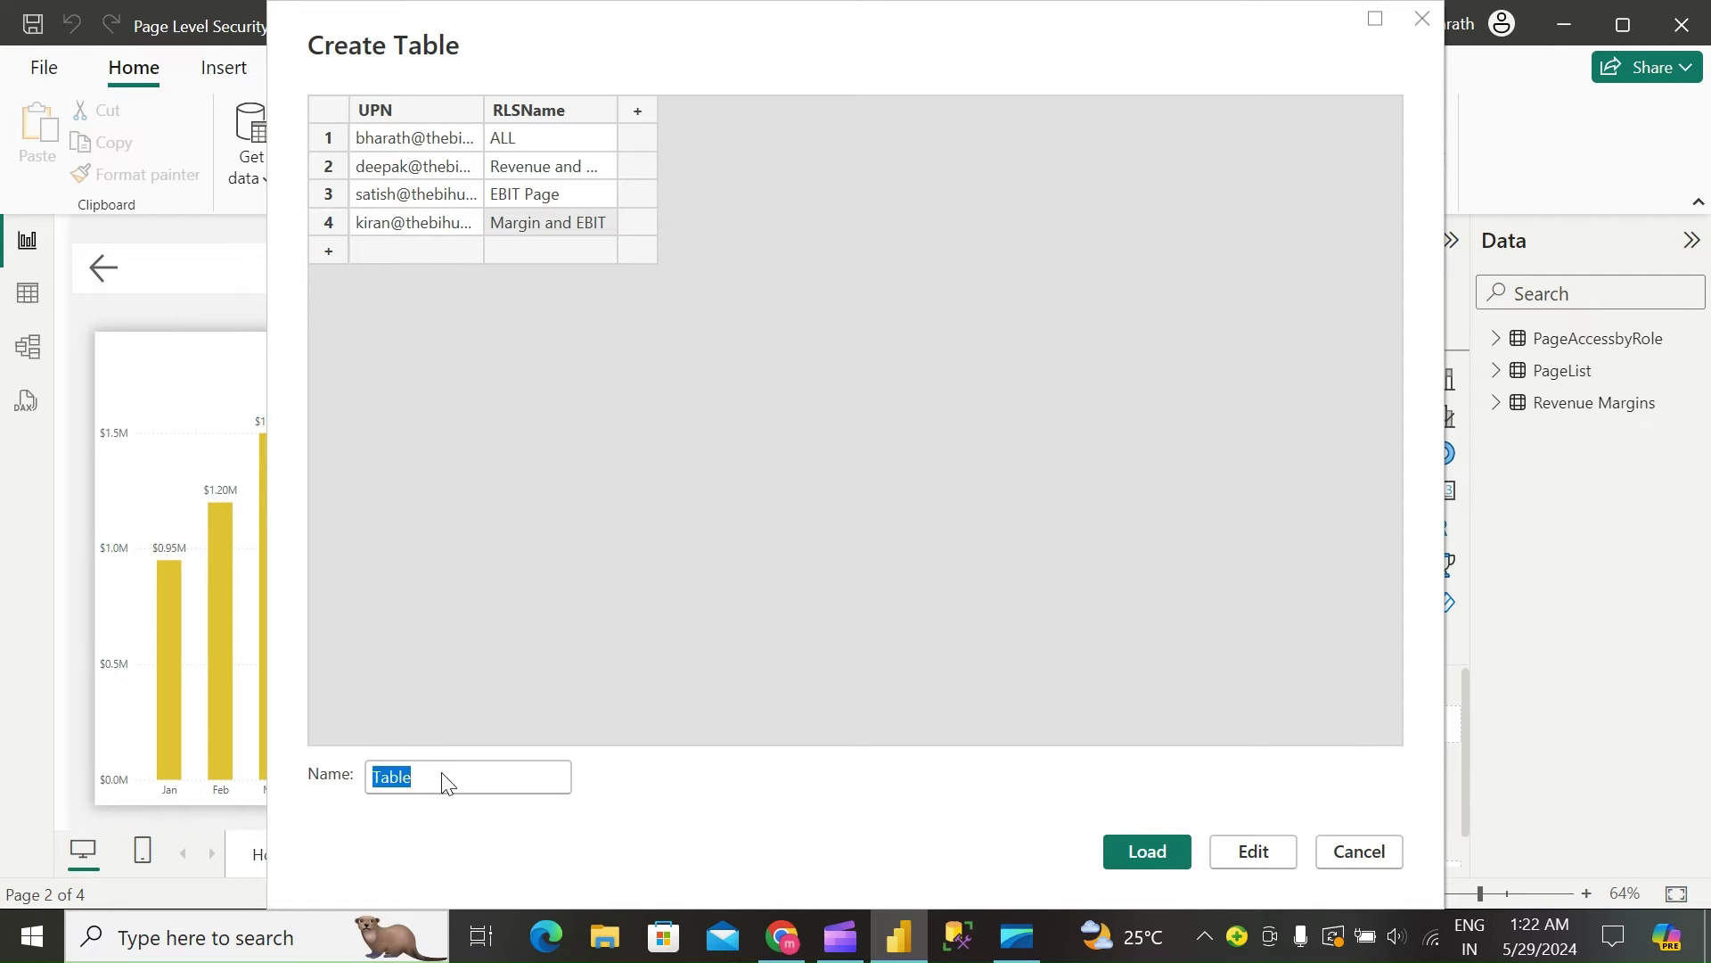
{"action": "type", "text": "UserRole"}
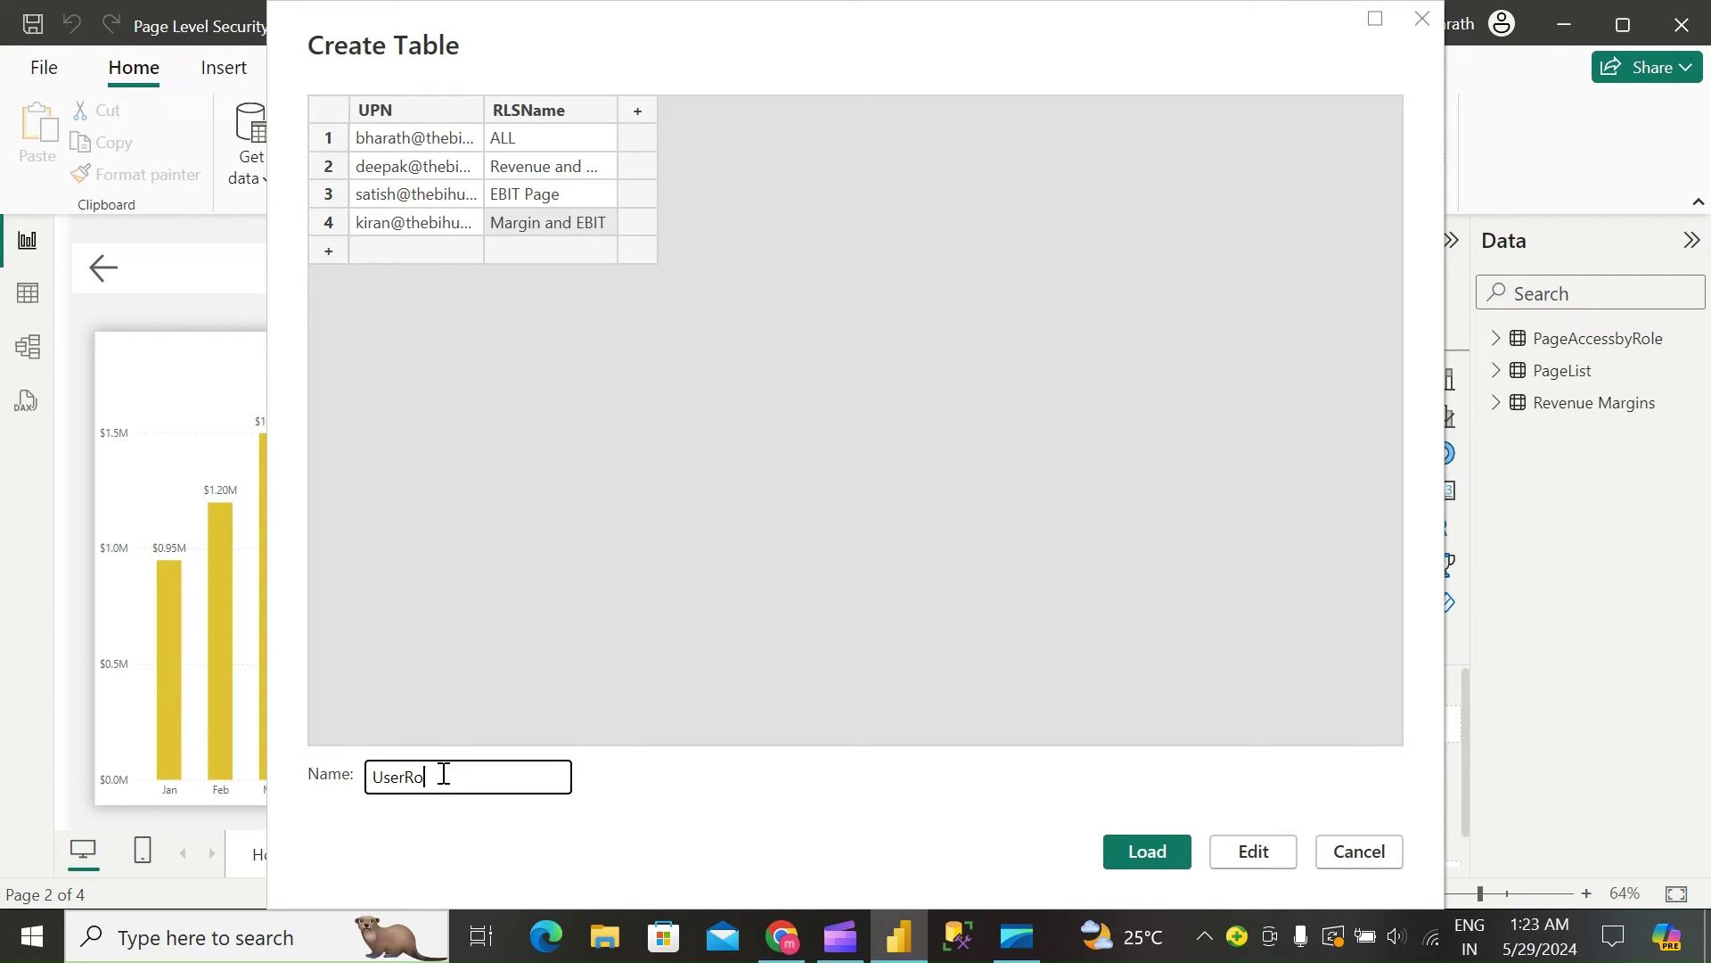
{"action": "type", "text": "s"}
{"action": "left_click", "coordinate": [1145, 842]}
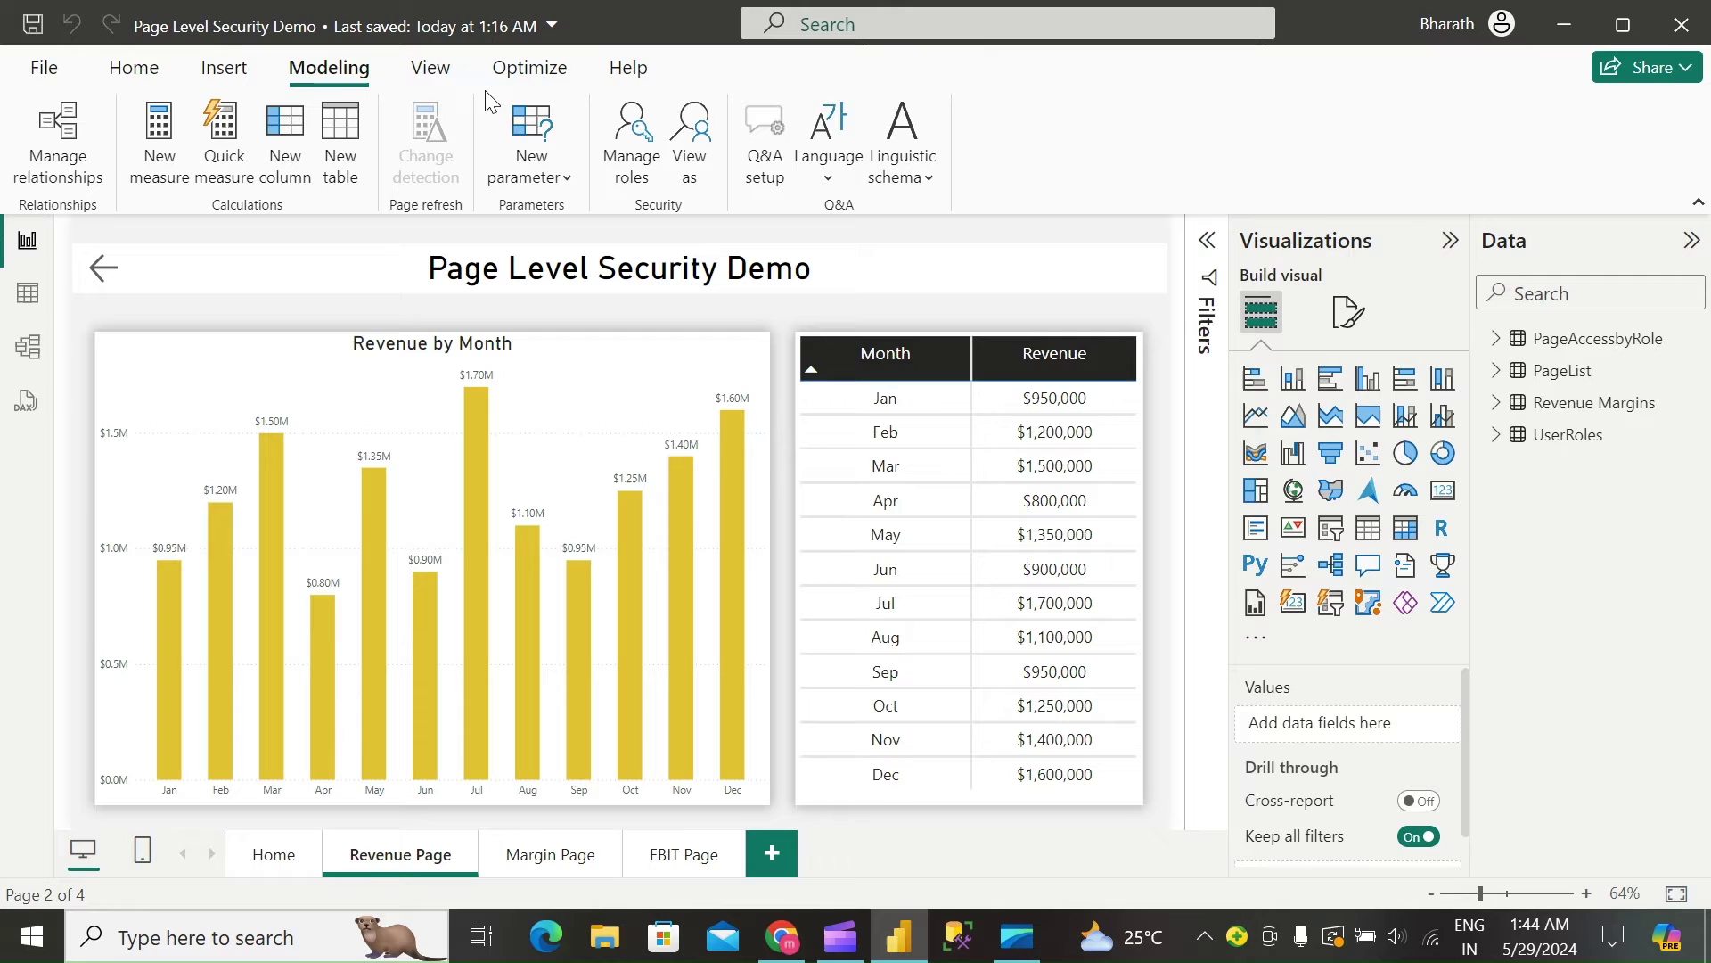
Step: Create a new security role named PageLevelSecurity filtering the UserRoles table
{"action": "left_click", "coordinate": [632, 142]}
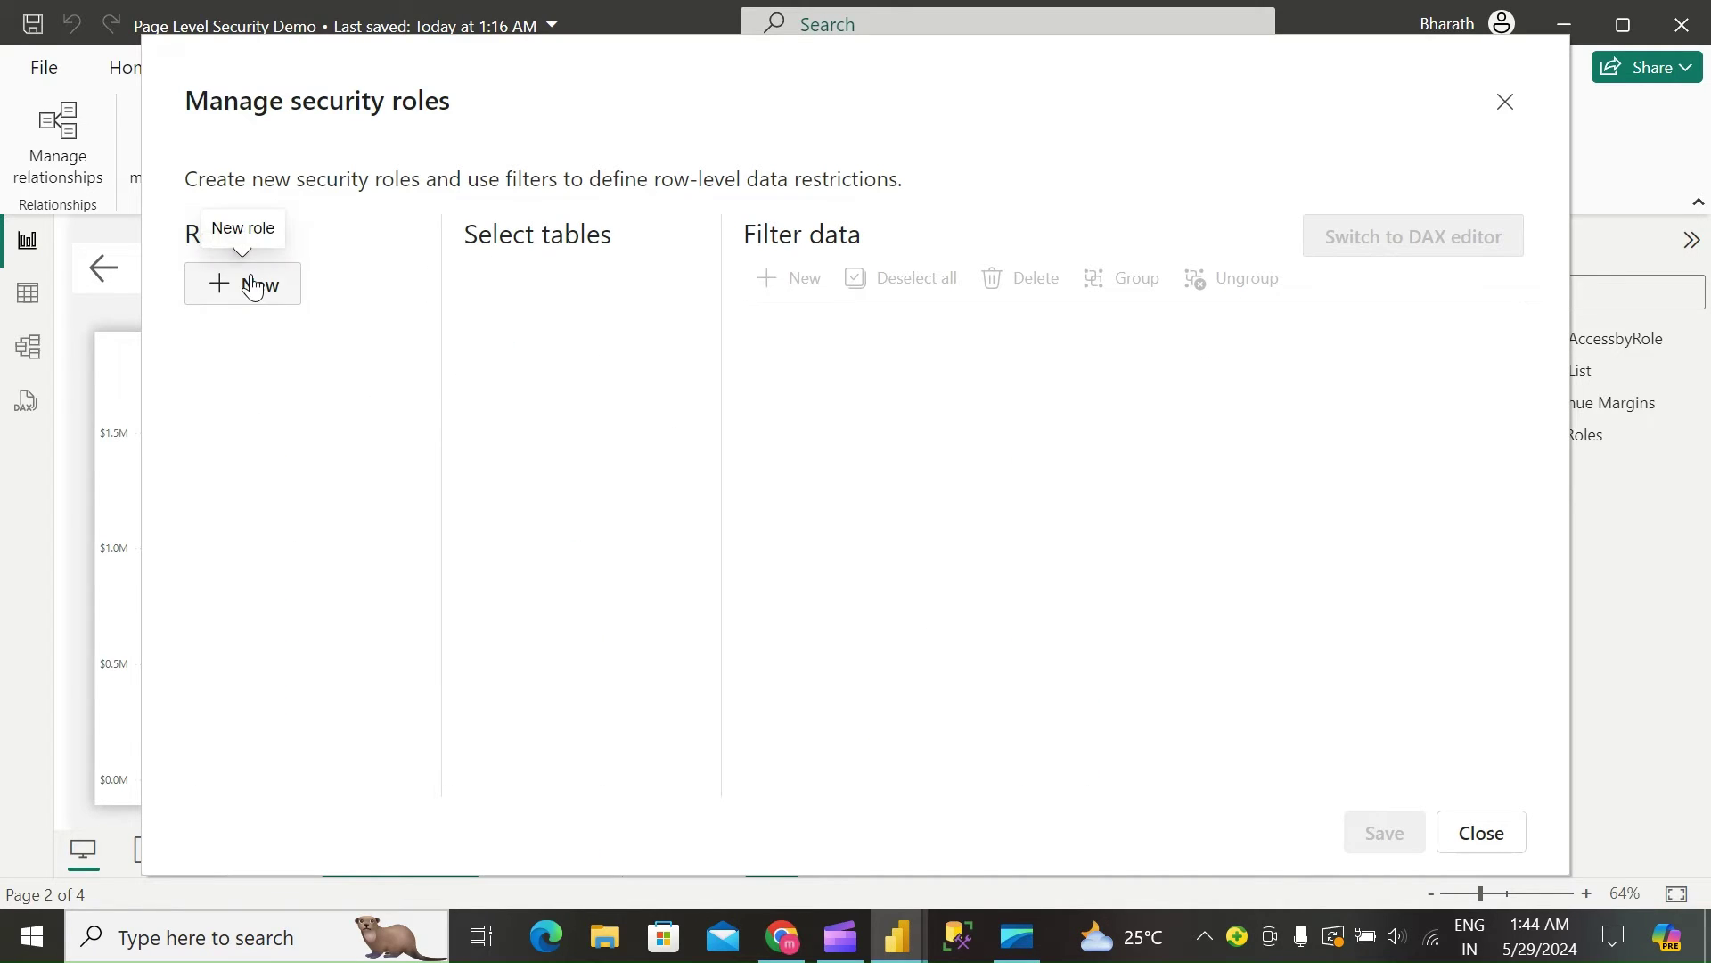
{"action": "left_click", "coordinate": [254, 285]}
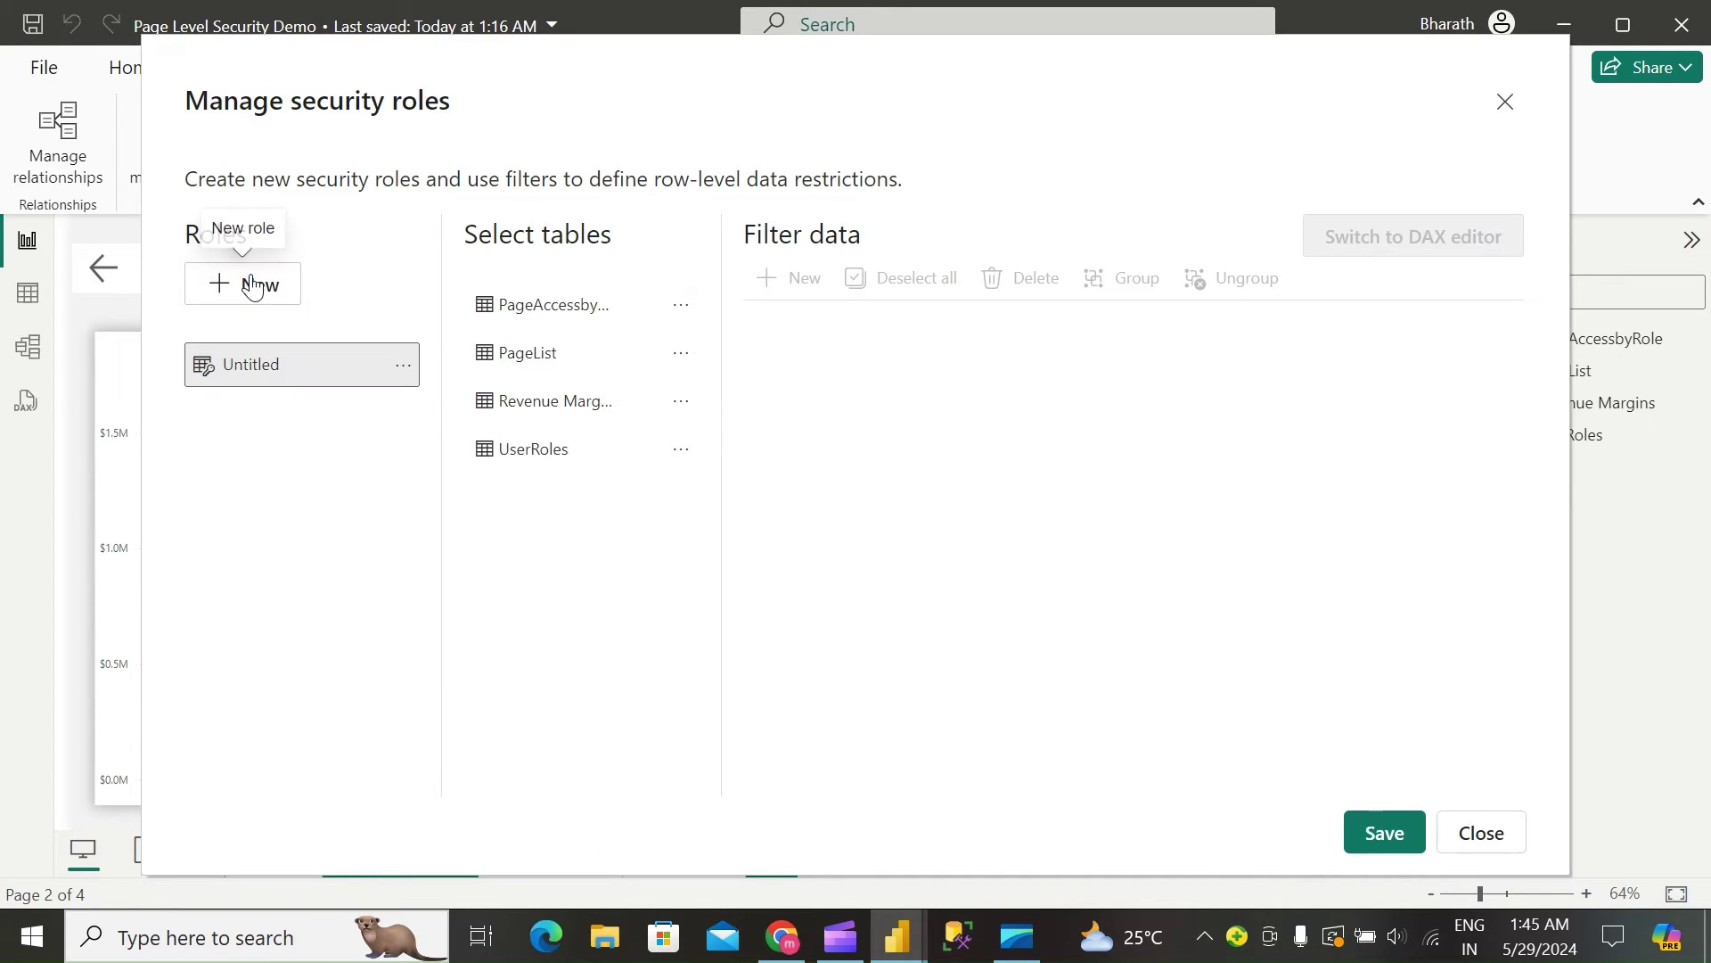
{"action": "left_click", "coordinate": [265, 371]}
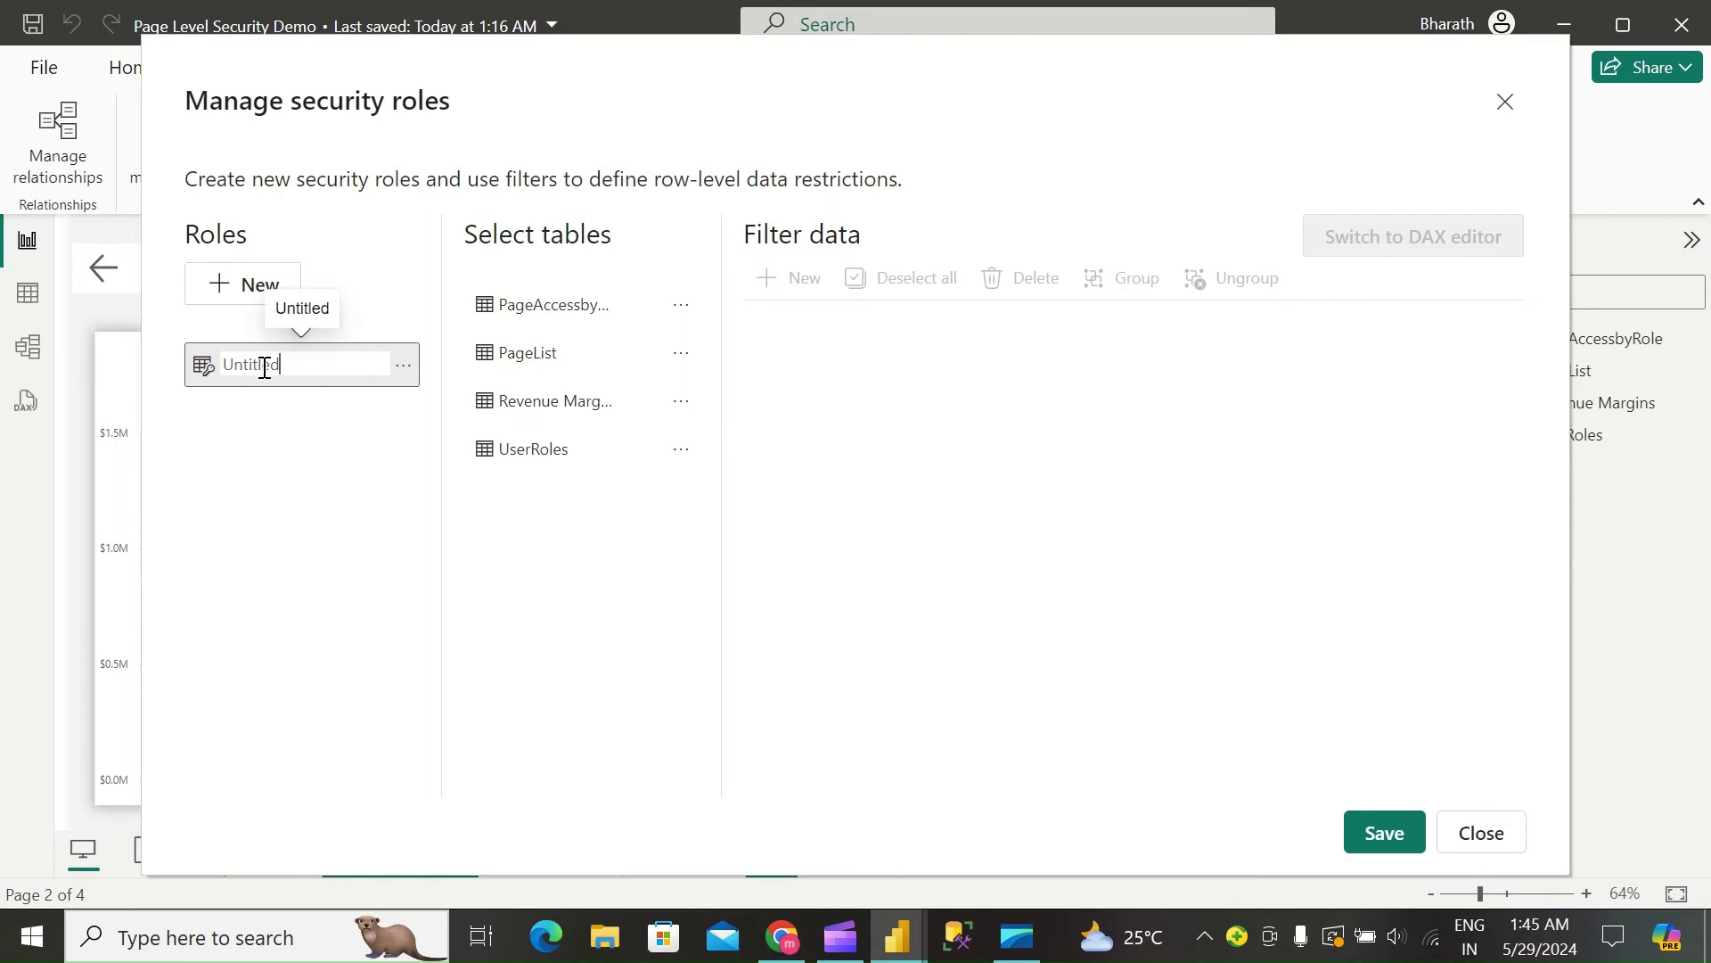
{"action": "double_click", "coordinate": [264, 366]}
{"action": "type", "text": "PageLevelSecurity"}
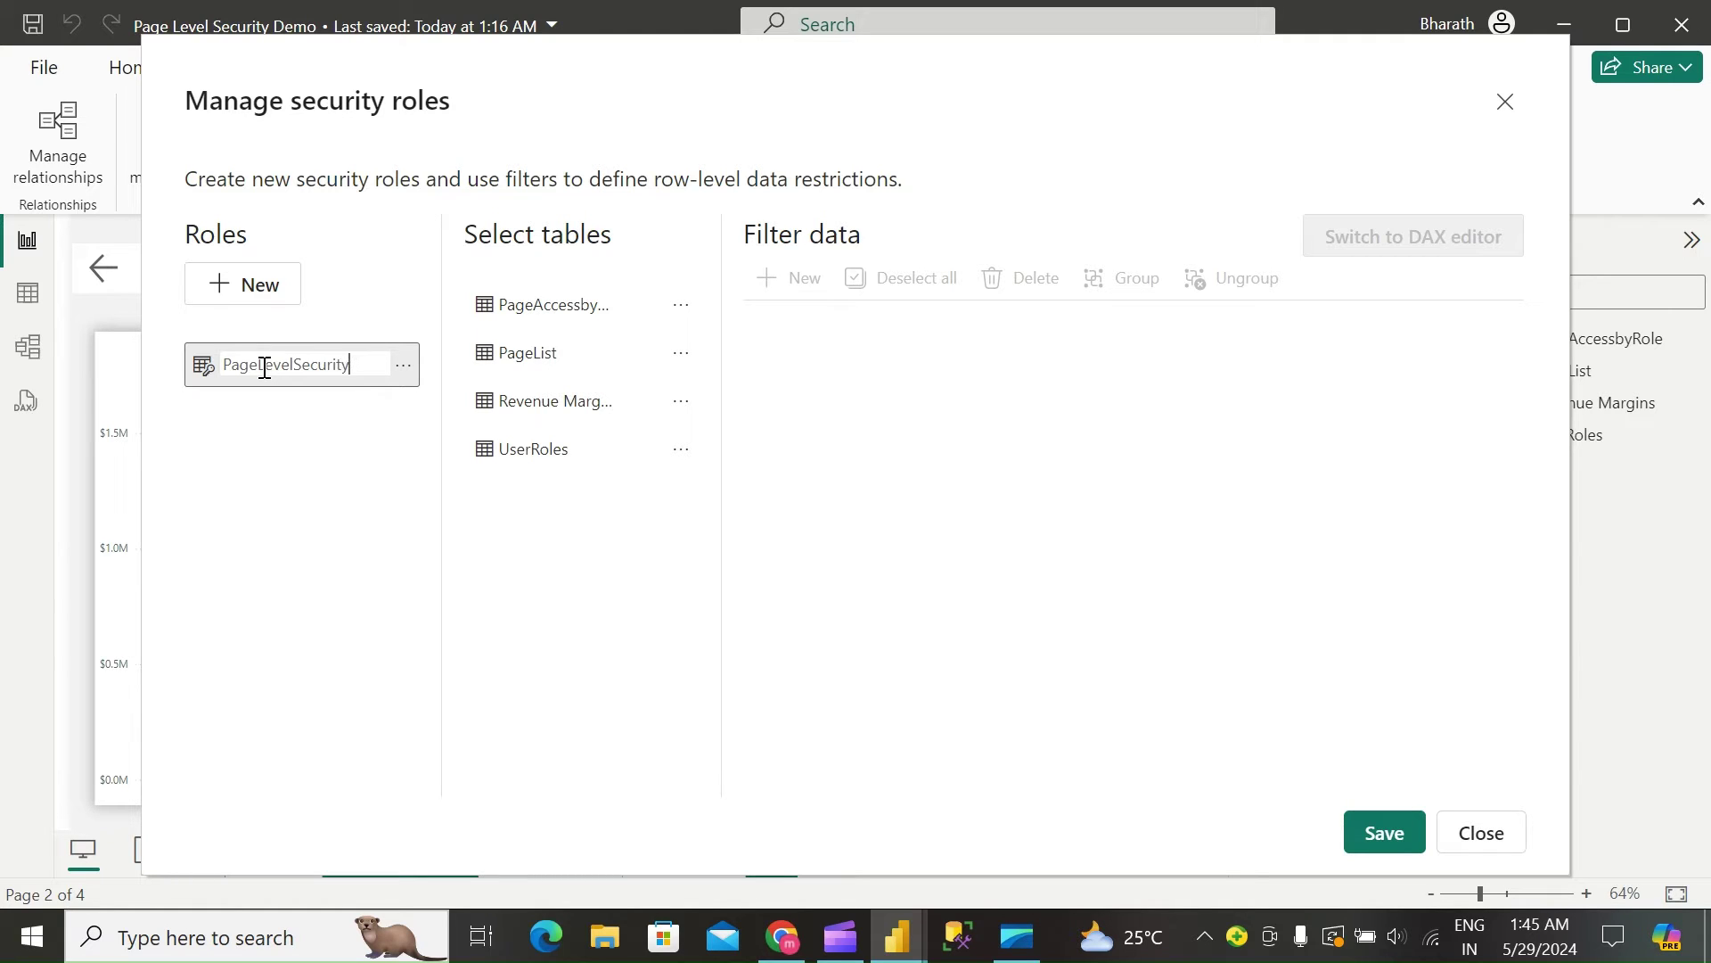
{"action": "left_click", "coordinate": [620, 470]}
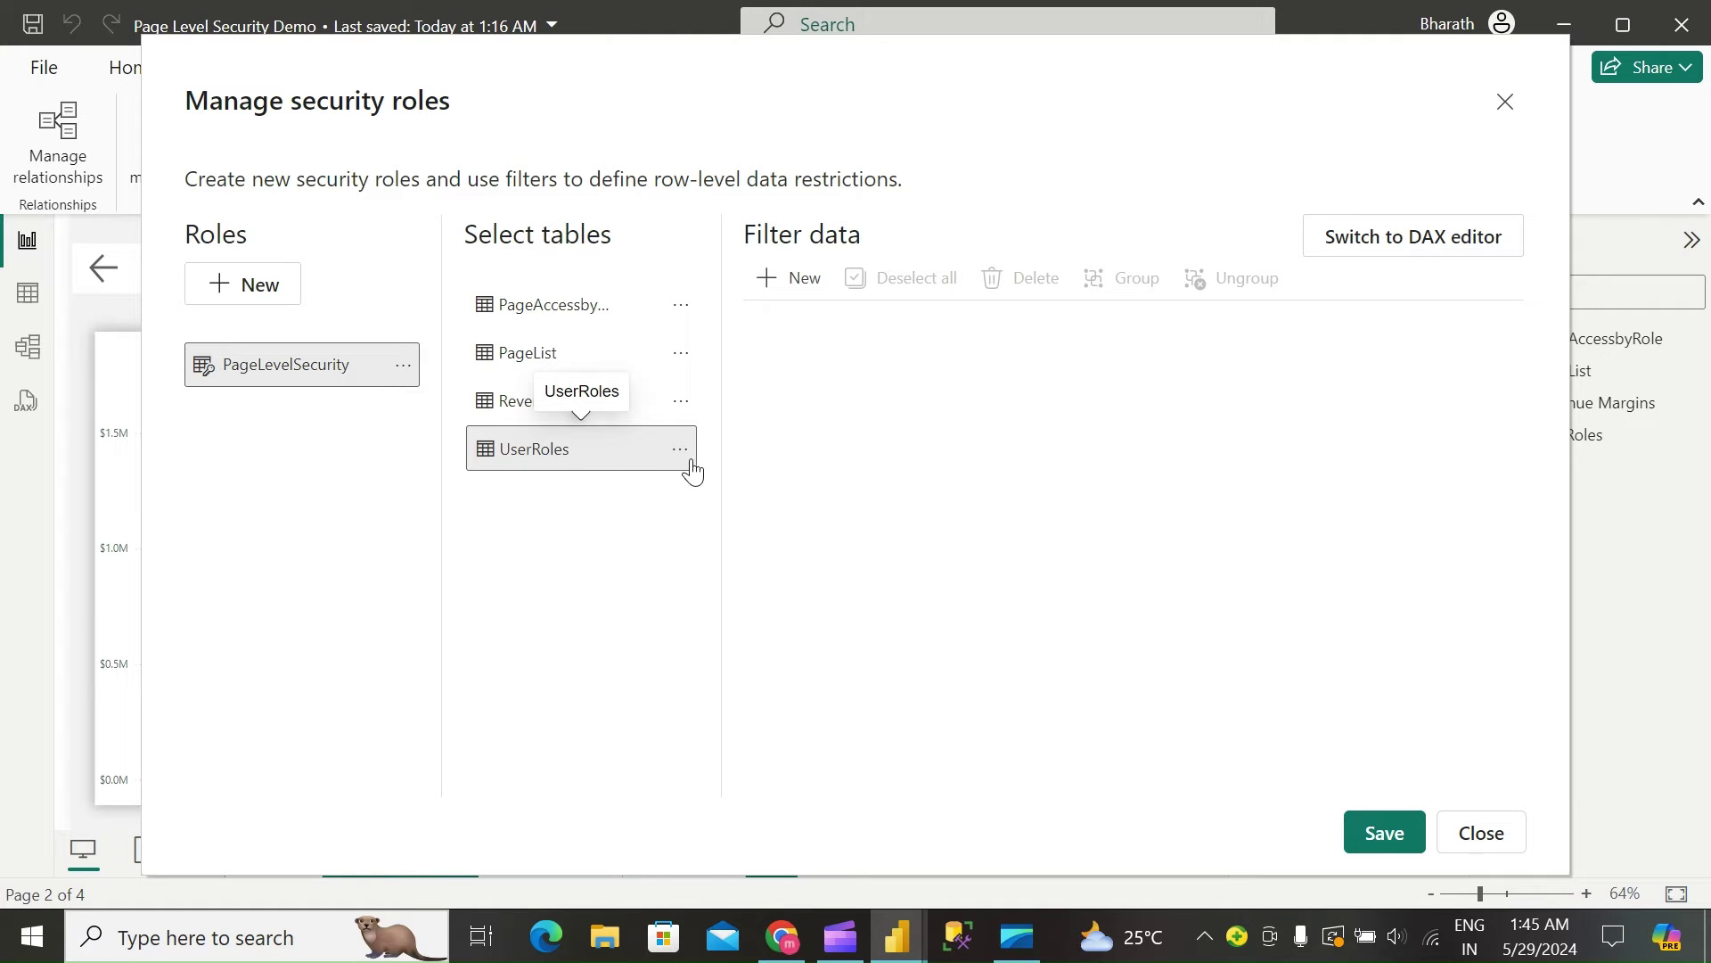
Step: Add the rule UPN equals USERPRINCIPALNAME() to the PageLevelSecurity role
{"action": "left_click", "coordinate": [784, 280]}
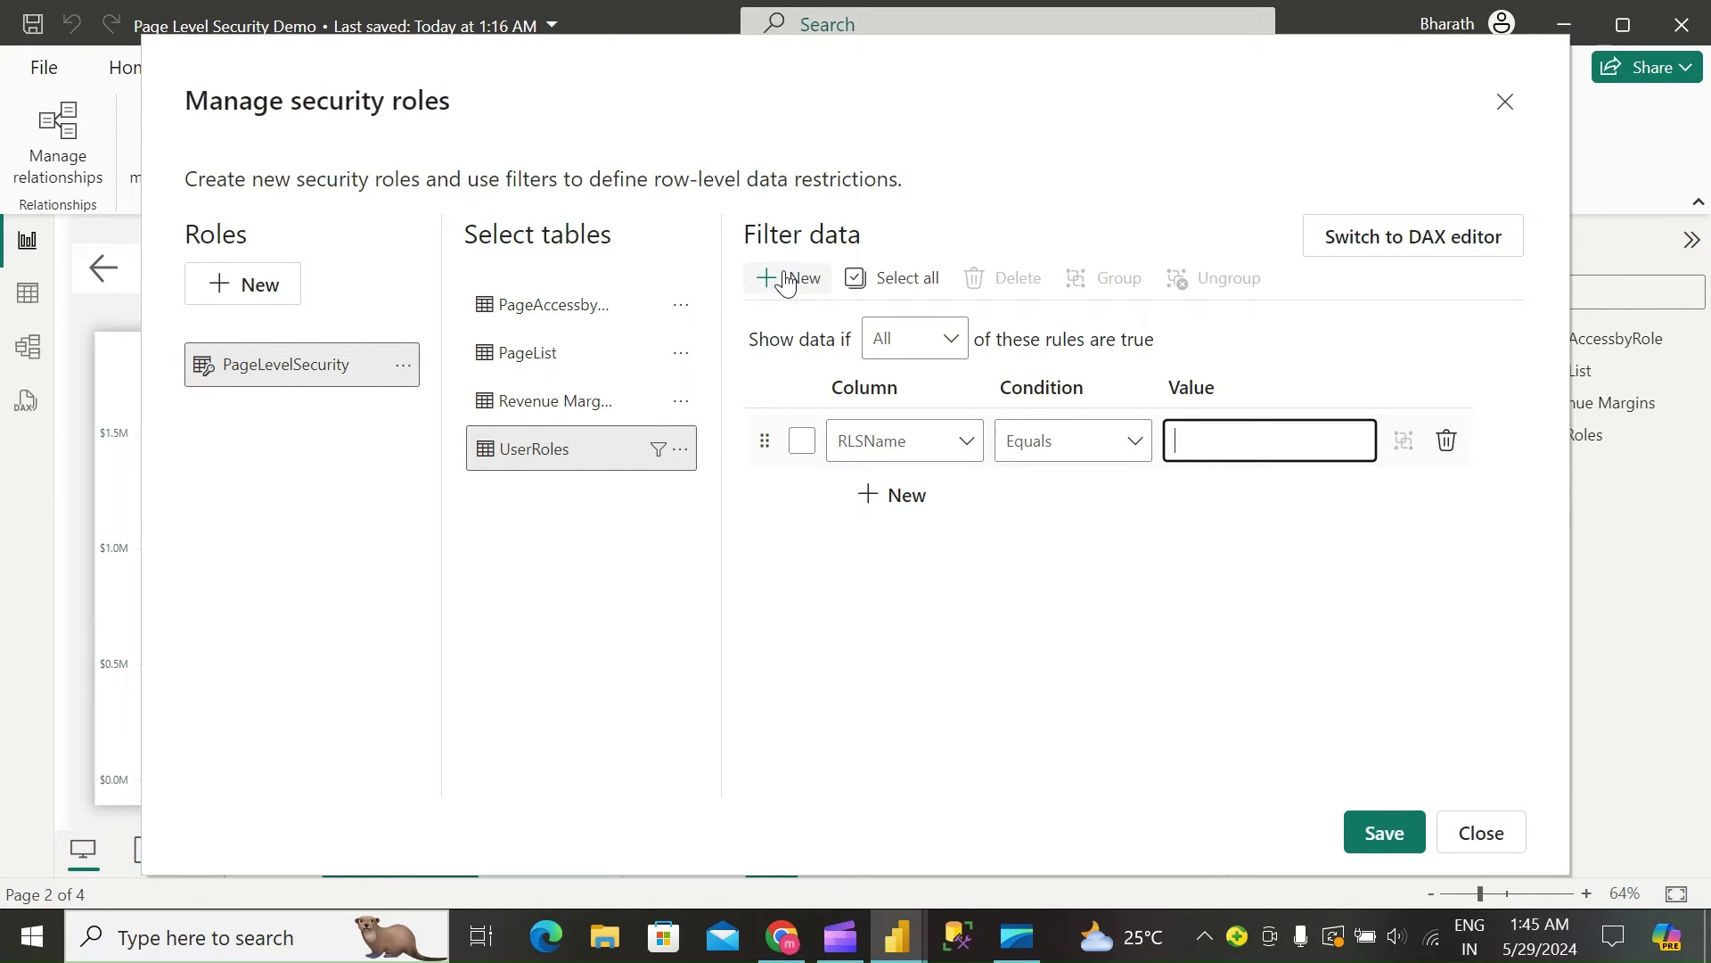
{"action": "left_click", "coordinate": [940, 442]}
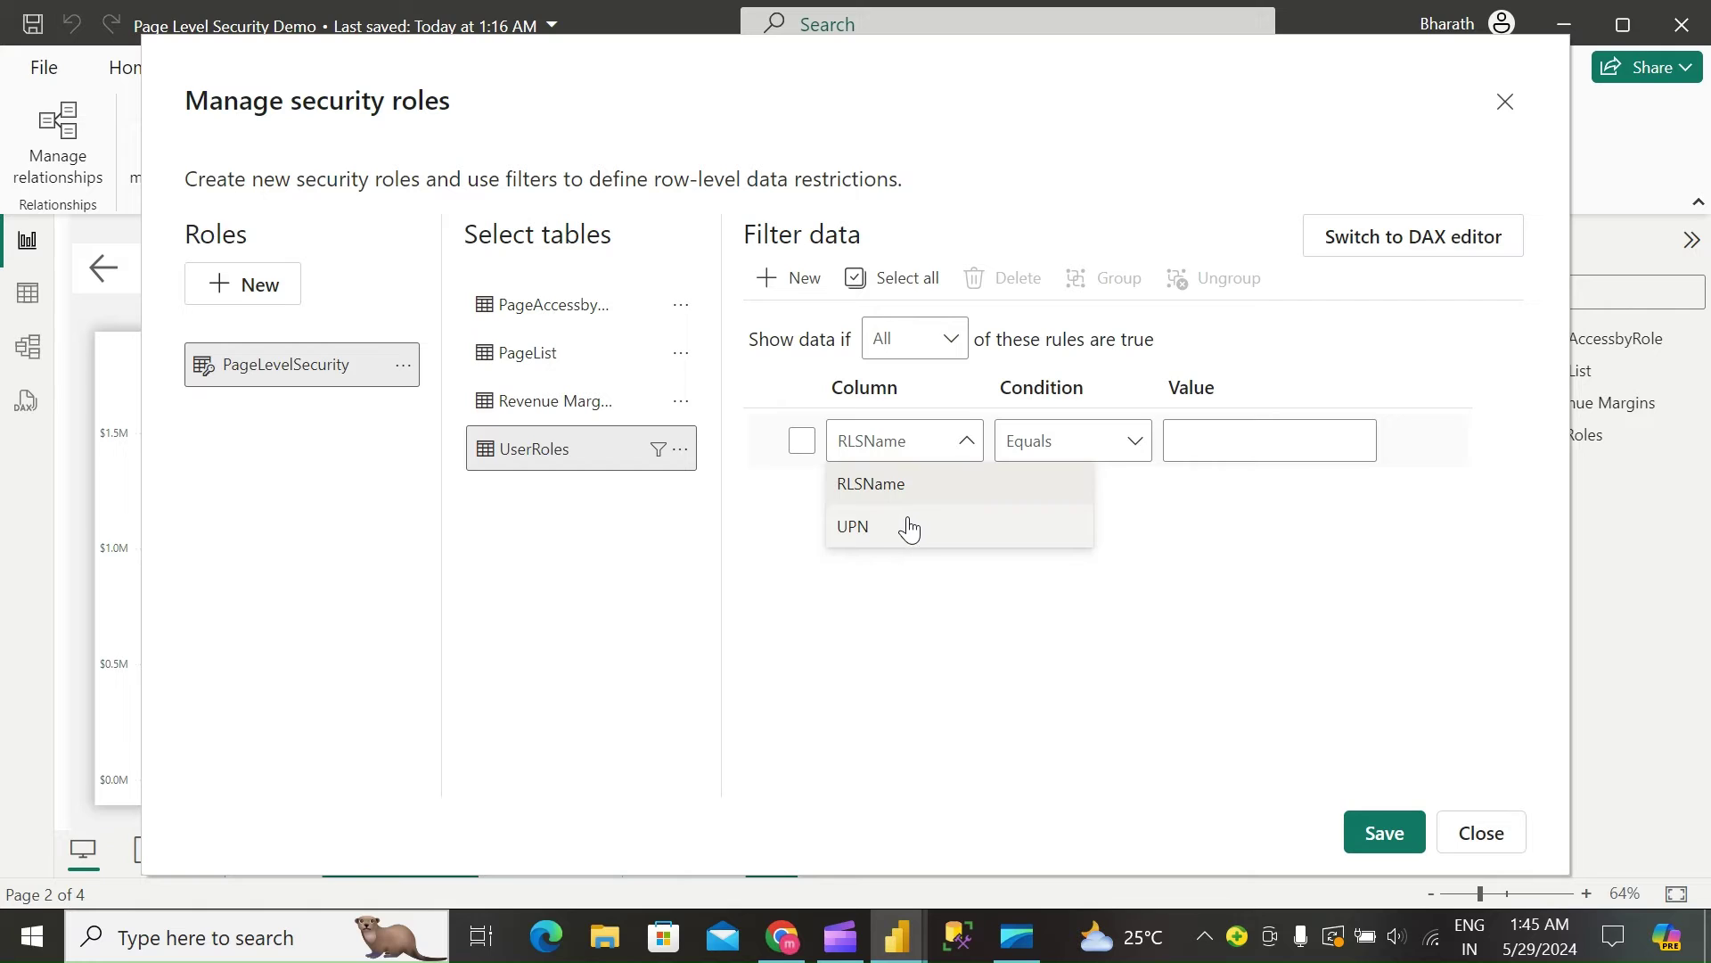
{"action": "left_click", "coordinate": [909, 528]}
{"action": "left_click", "coordinate": [1213, 445]}
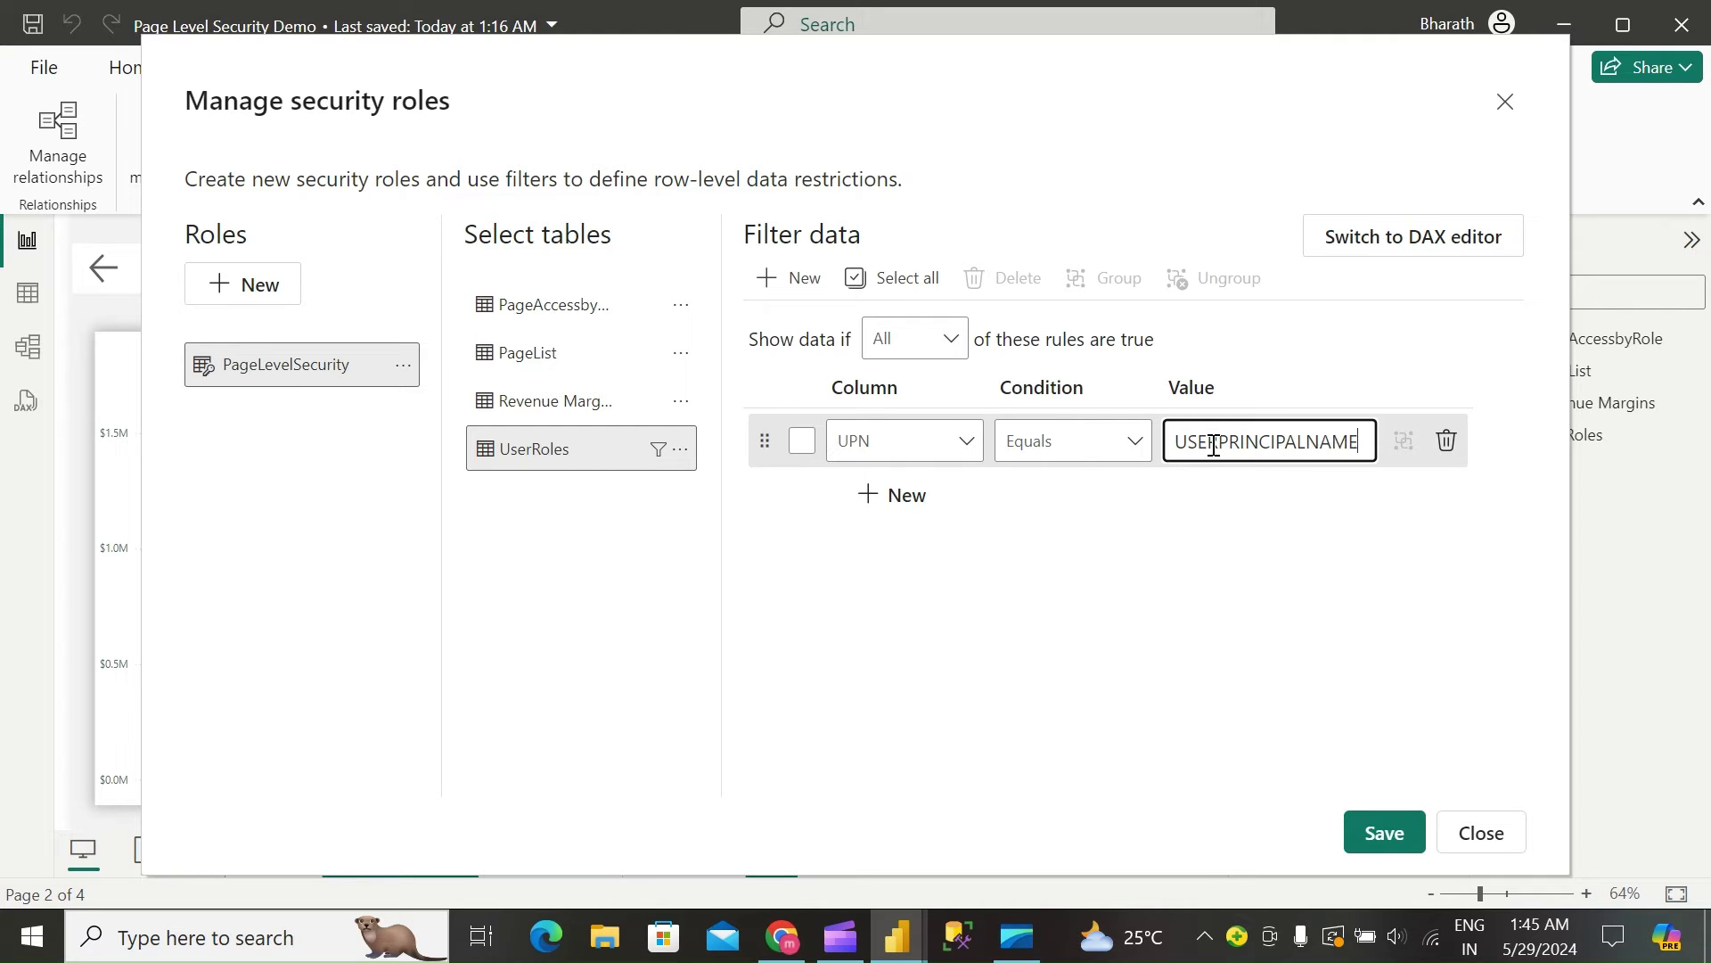
{"action": "type", "text": "USERPRINCIPALNAME()"}
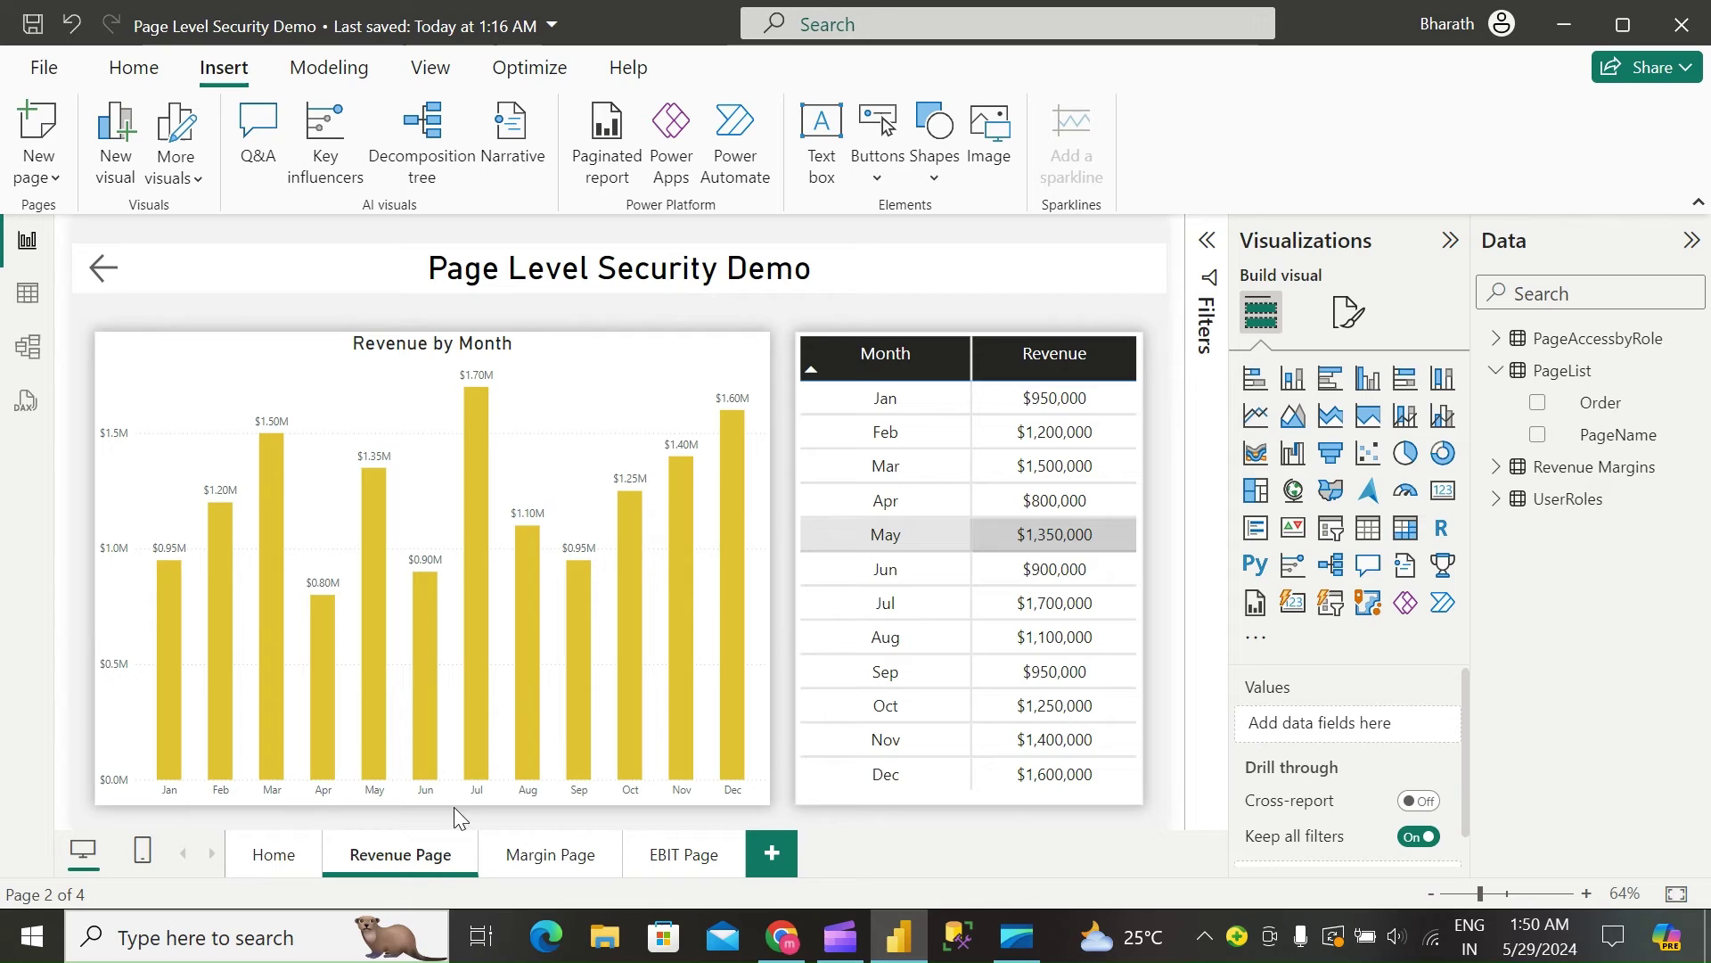
Step: Hide Revenue Page, Margin Page and EBIT Page, then go to the Home page
{"action": "right_click", "coordinate": [425, 869]}
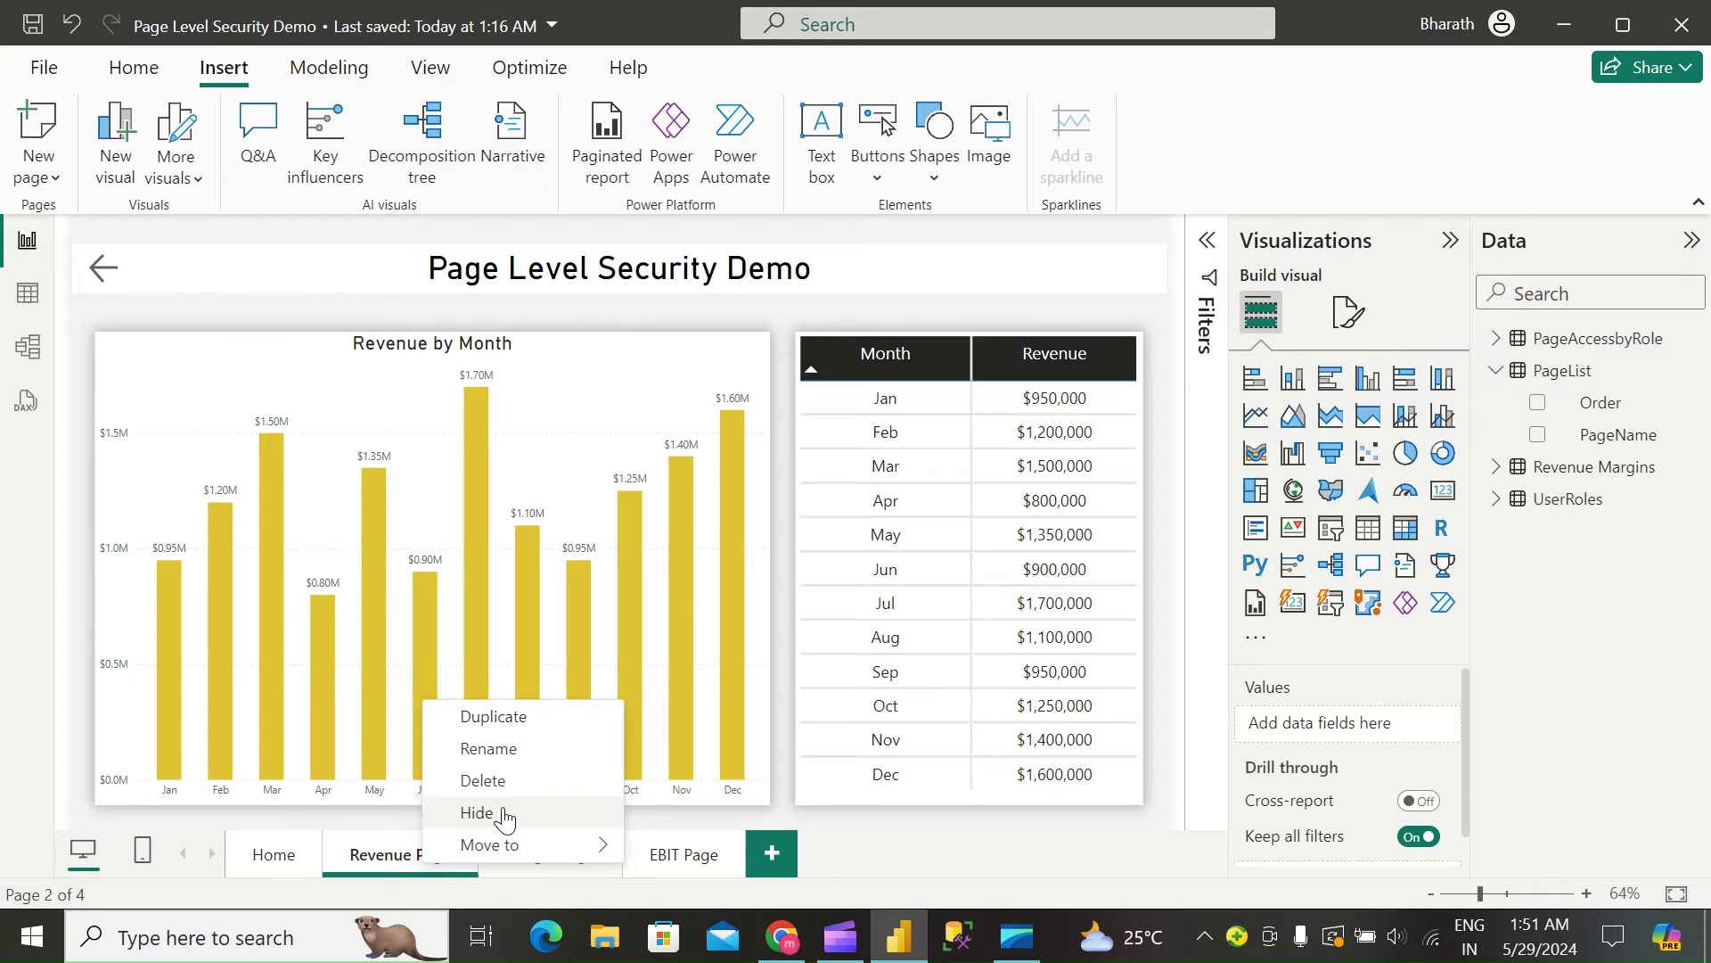
{"action": "left_click", "coordinate": [481, 811]}
{"action": "right_click", "coordinate": [547, 857]}
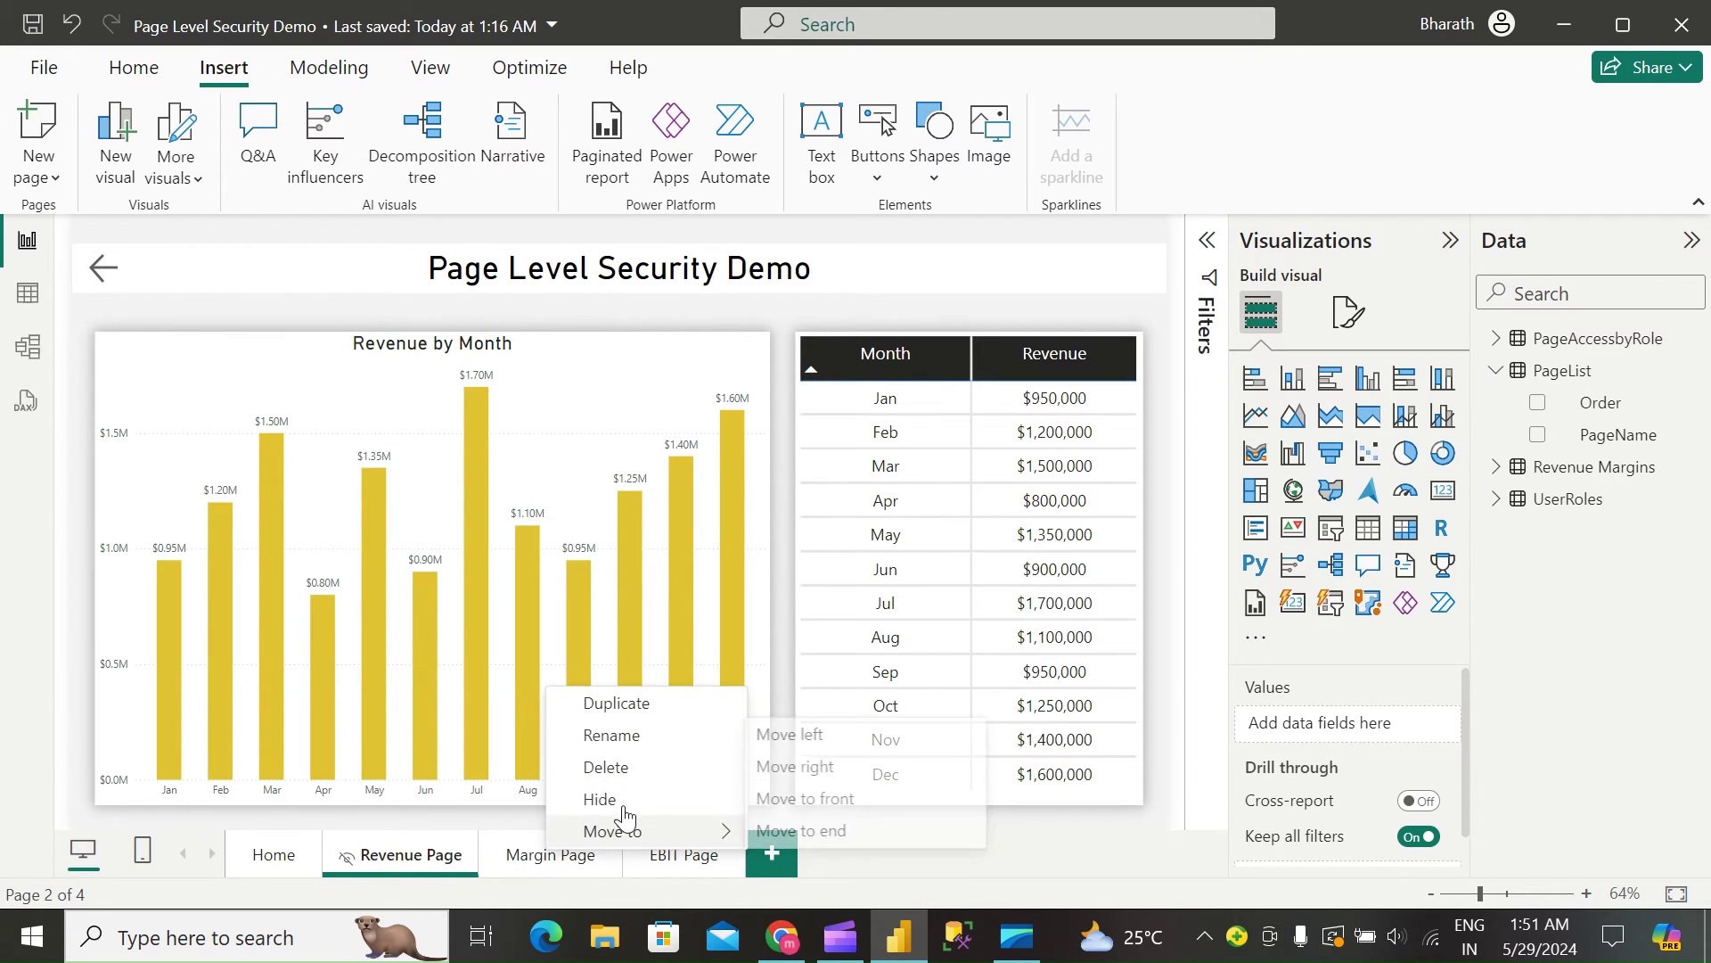
{"action": "left_click", "coordinate": [629, 796]}
{"action": "right_click", "coordinate": [677, 868]}
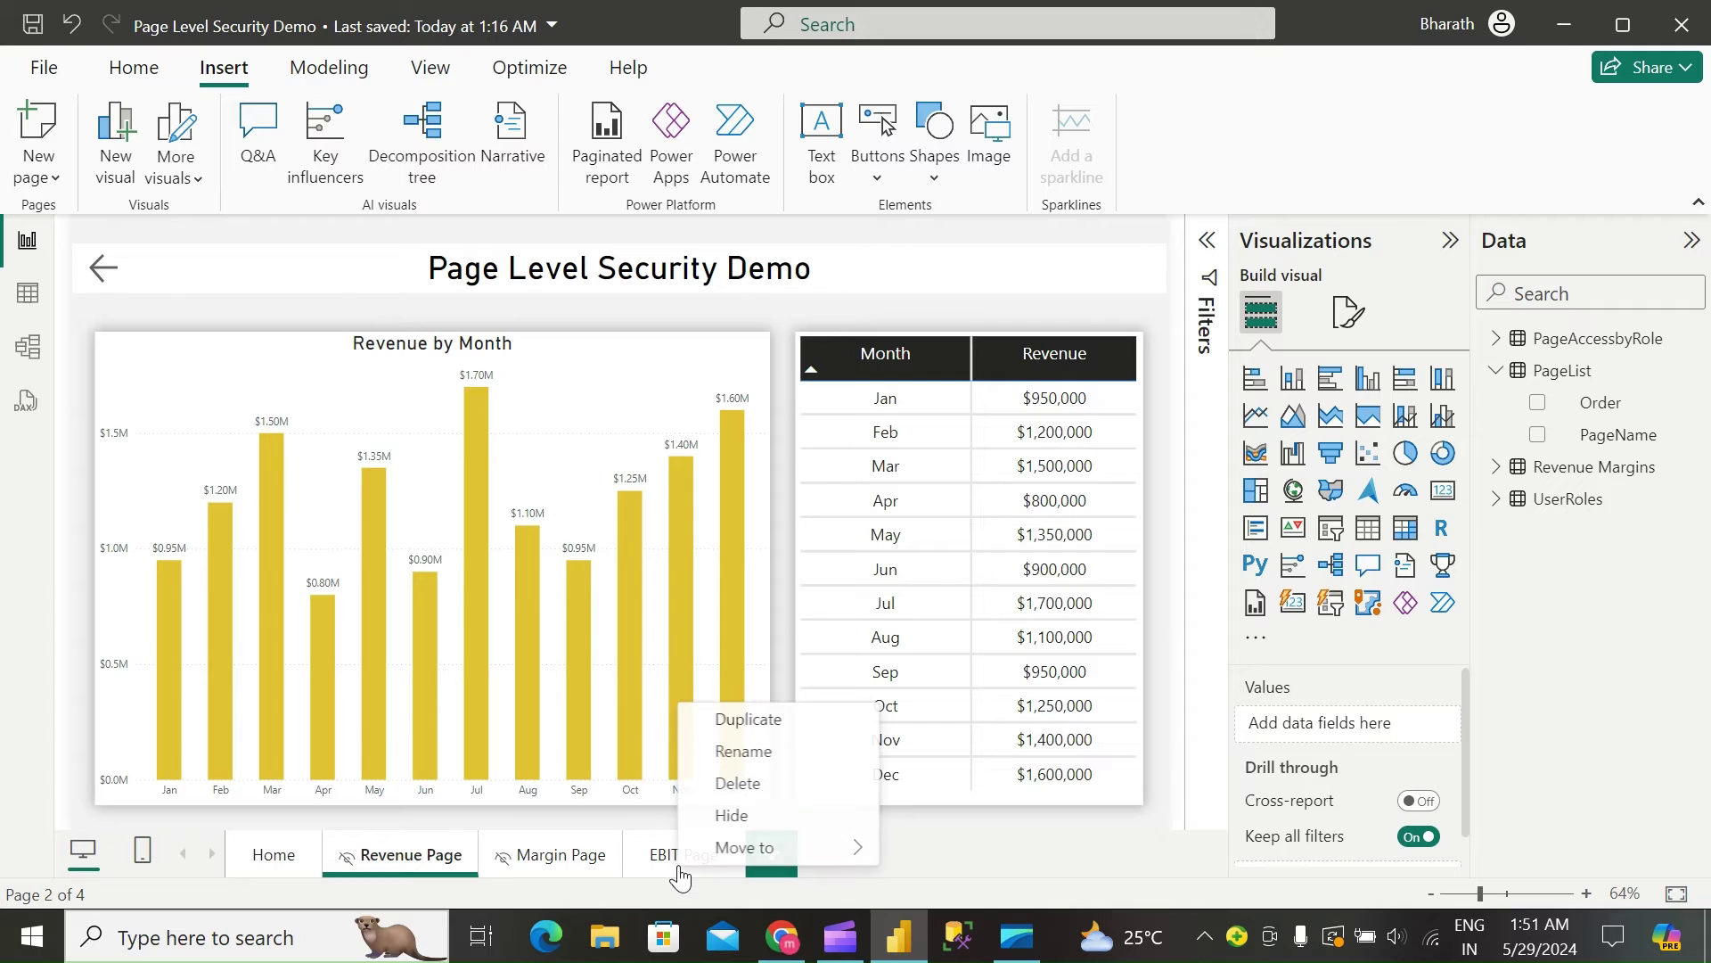
{"action": "left_click", "coordinate": [736, 816]}
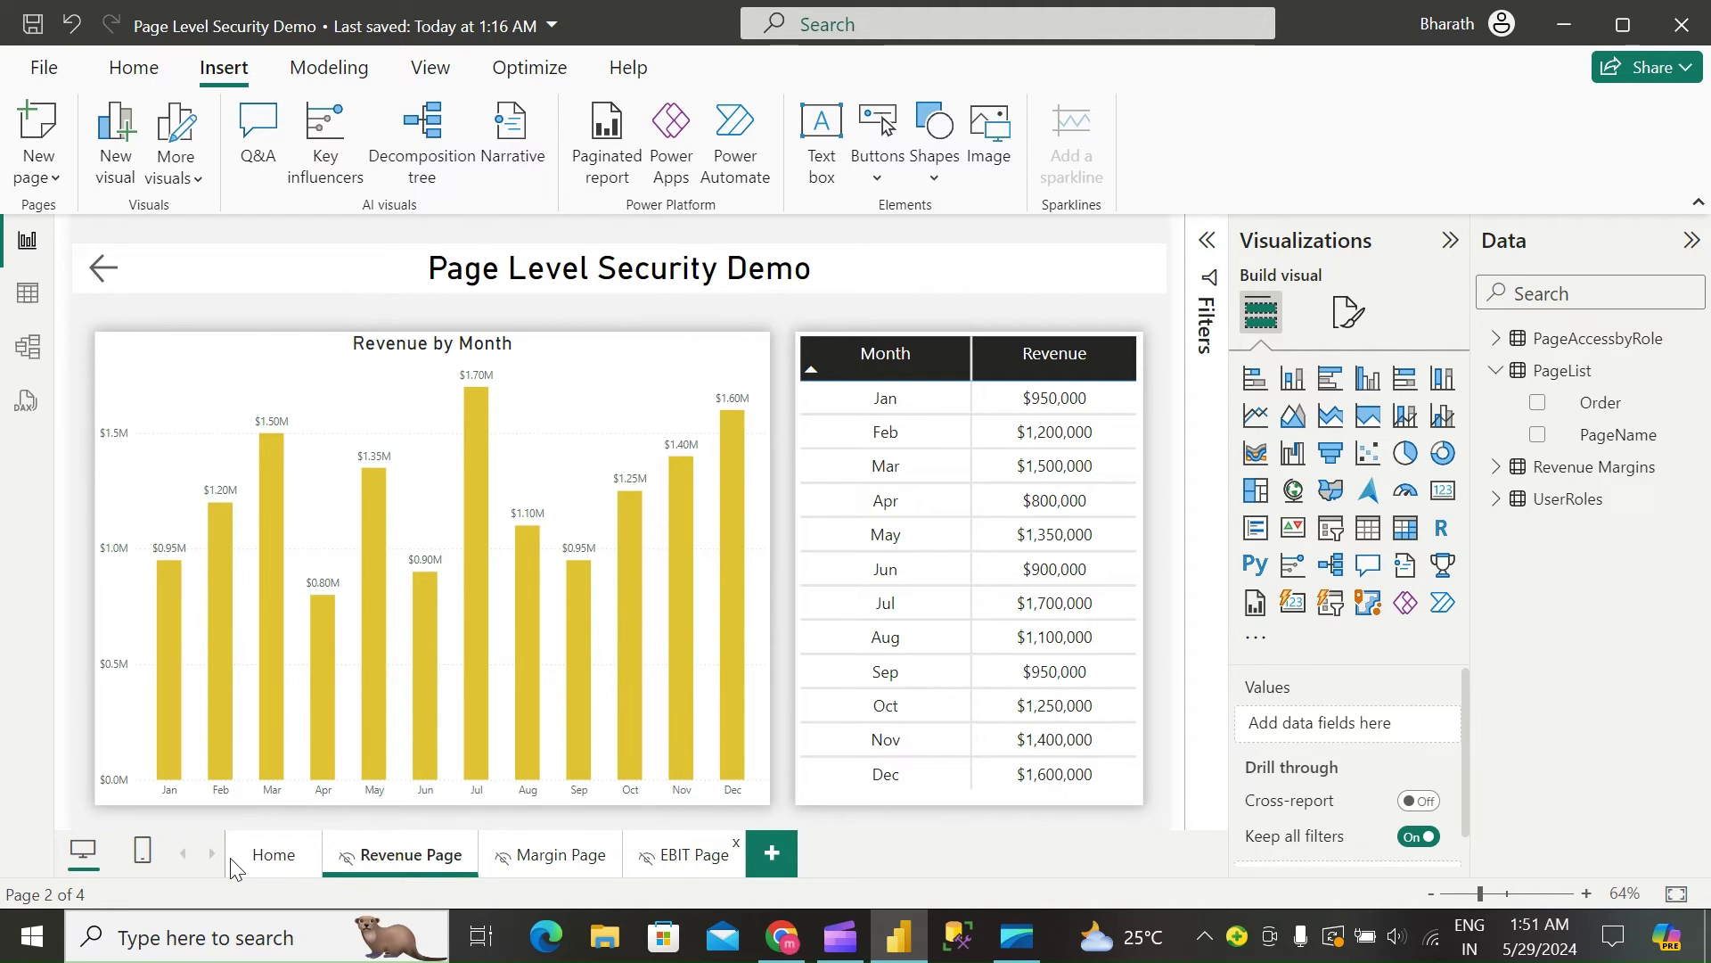
{"action": "left_click", "coordinate": [303, 864]}
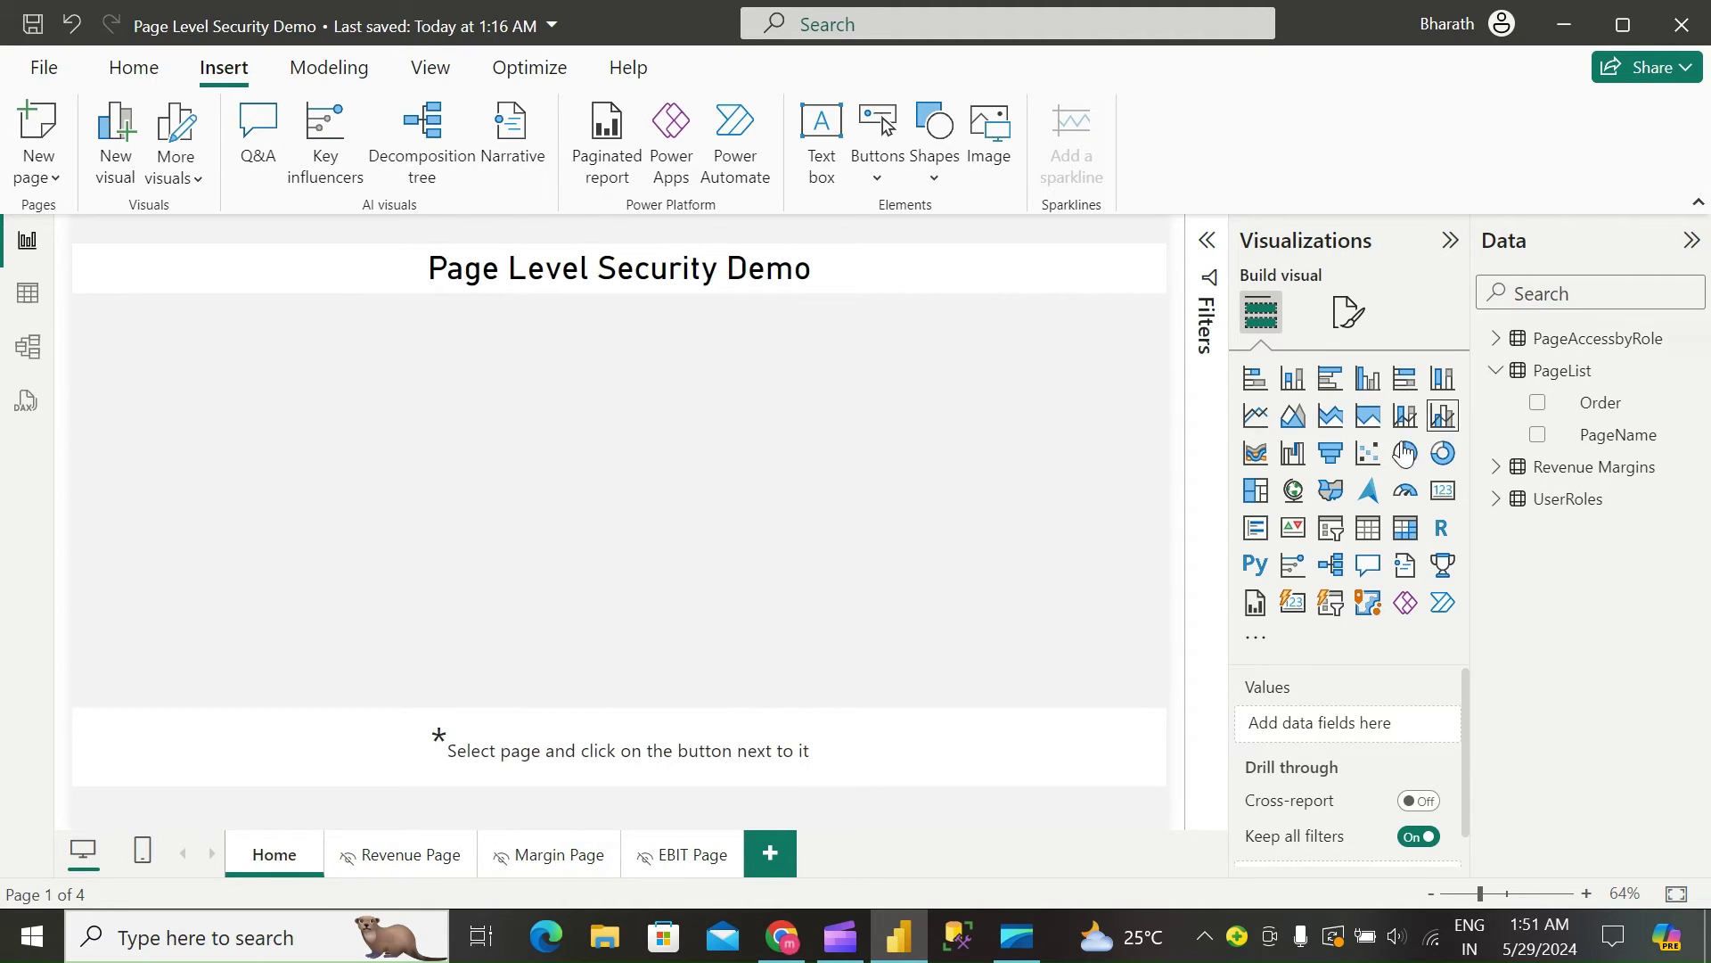
Step: Add a single-select PageList PageName slicer on Home and shrink it to a compact size
{"action": "left_click", "coordinate": [1329, 531]}
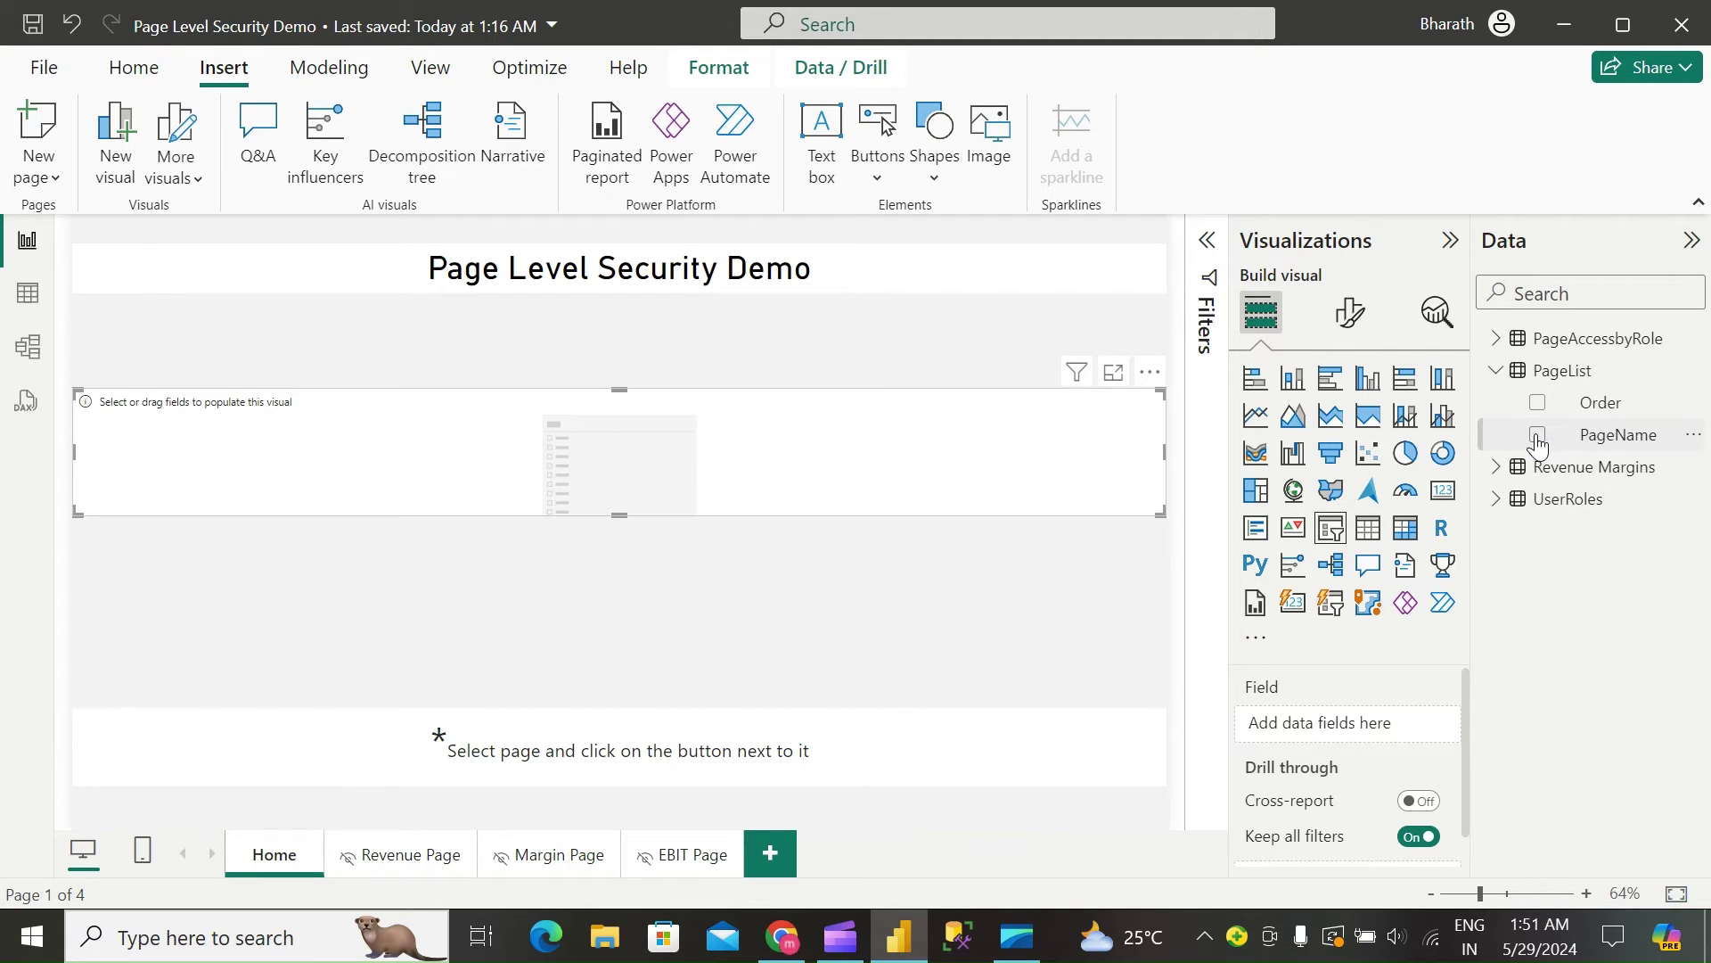
{"action": "left_click", "coordinate": [1538, 435]}
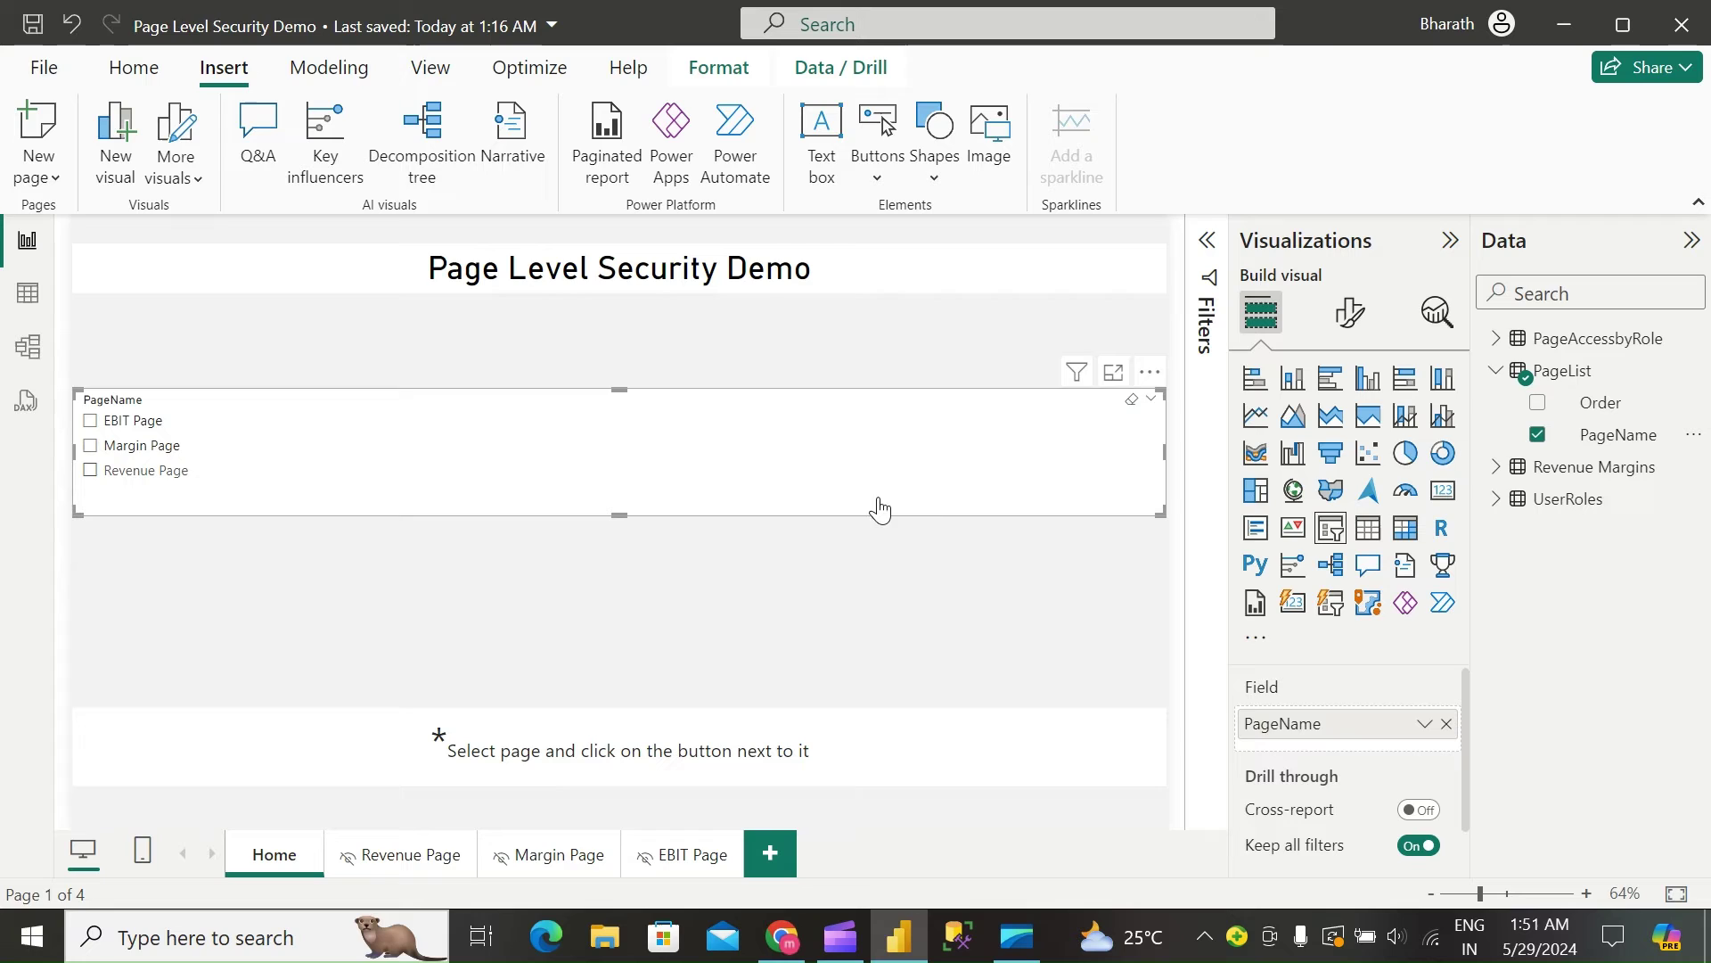
{"action": "left_click", "coordinate": [1350, 312]}
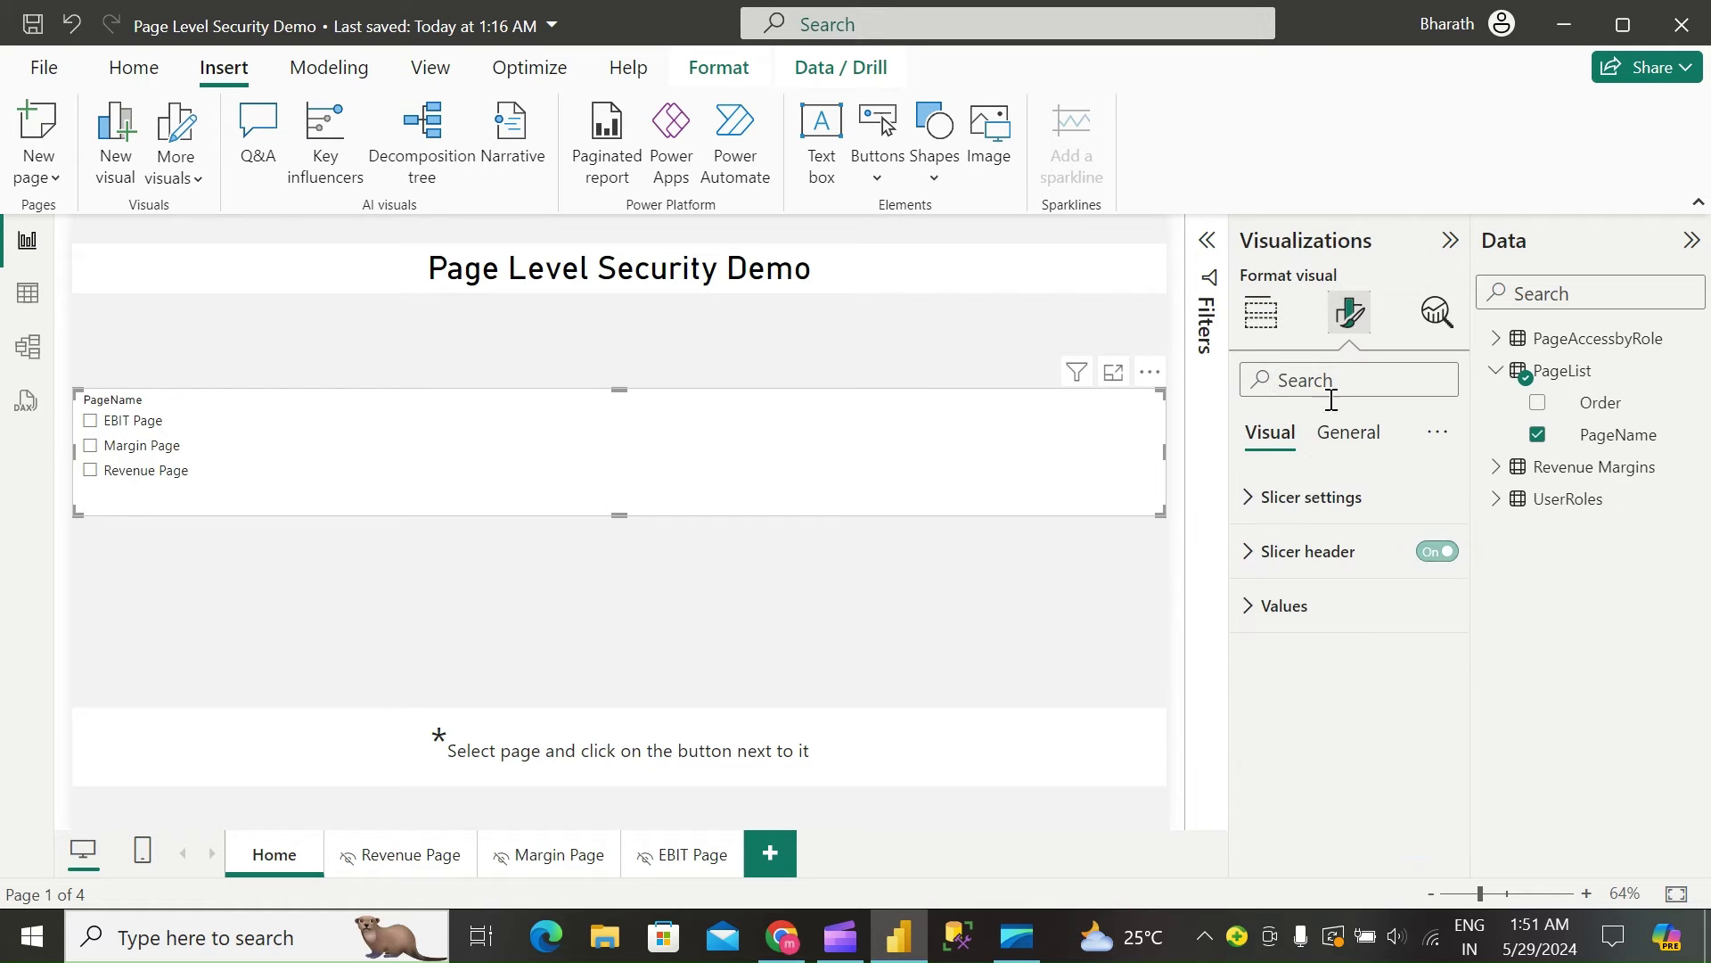
{"action": "left_click", "coordinate": [1300, 501]}
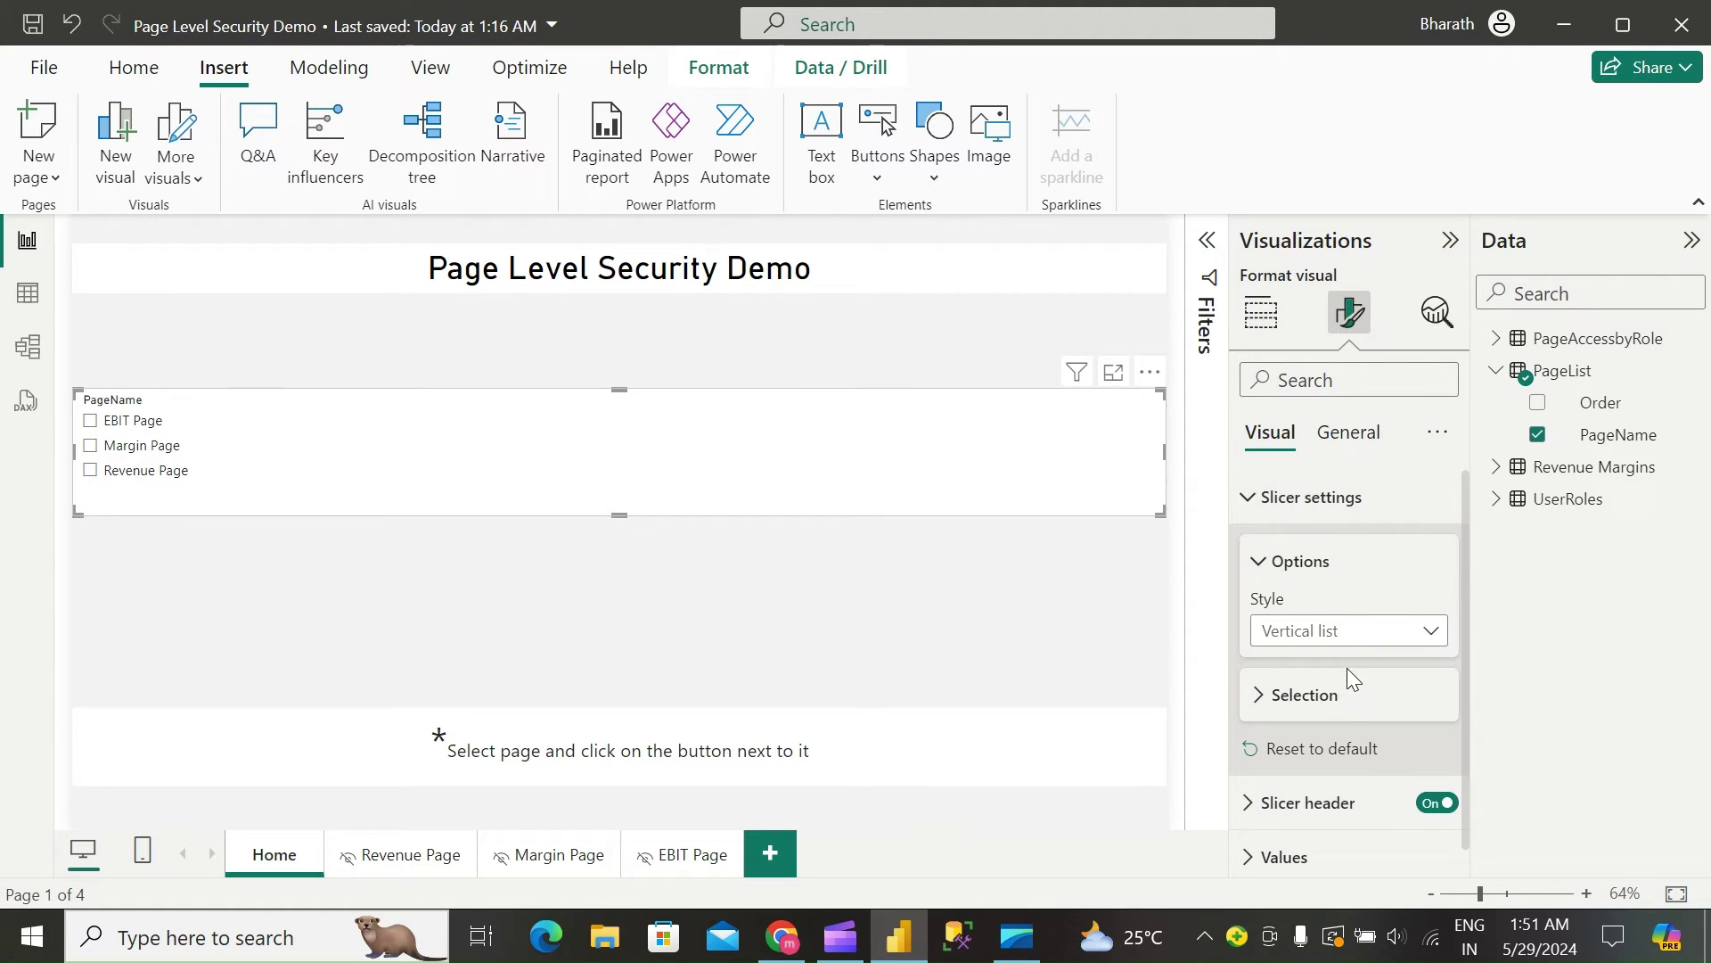
{"action": "left_click", "coordinate": [1349, 694]}
{"action": "scroll", "coordinate": [1346, 691], "scroll_direction": "down", "scroll_amount": 2}
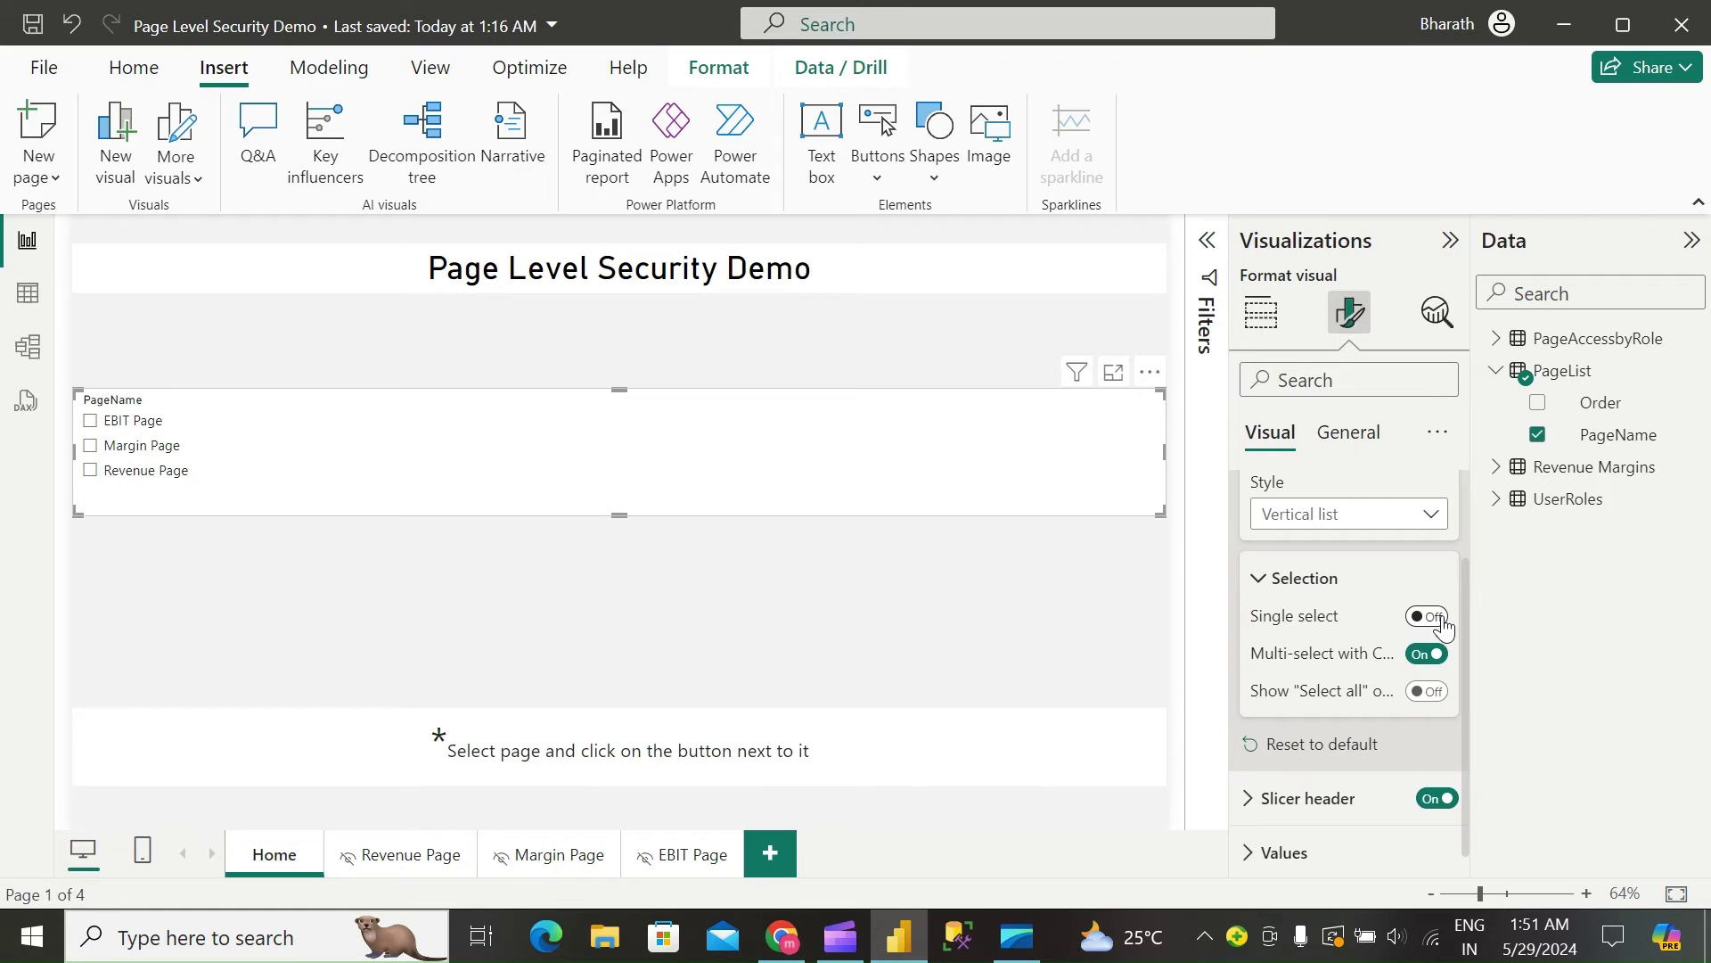
{"action": "left_click", "coordinate": [1440, 619]}
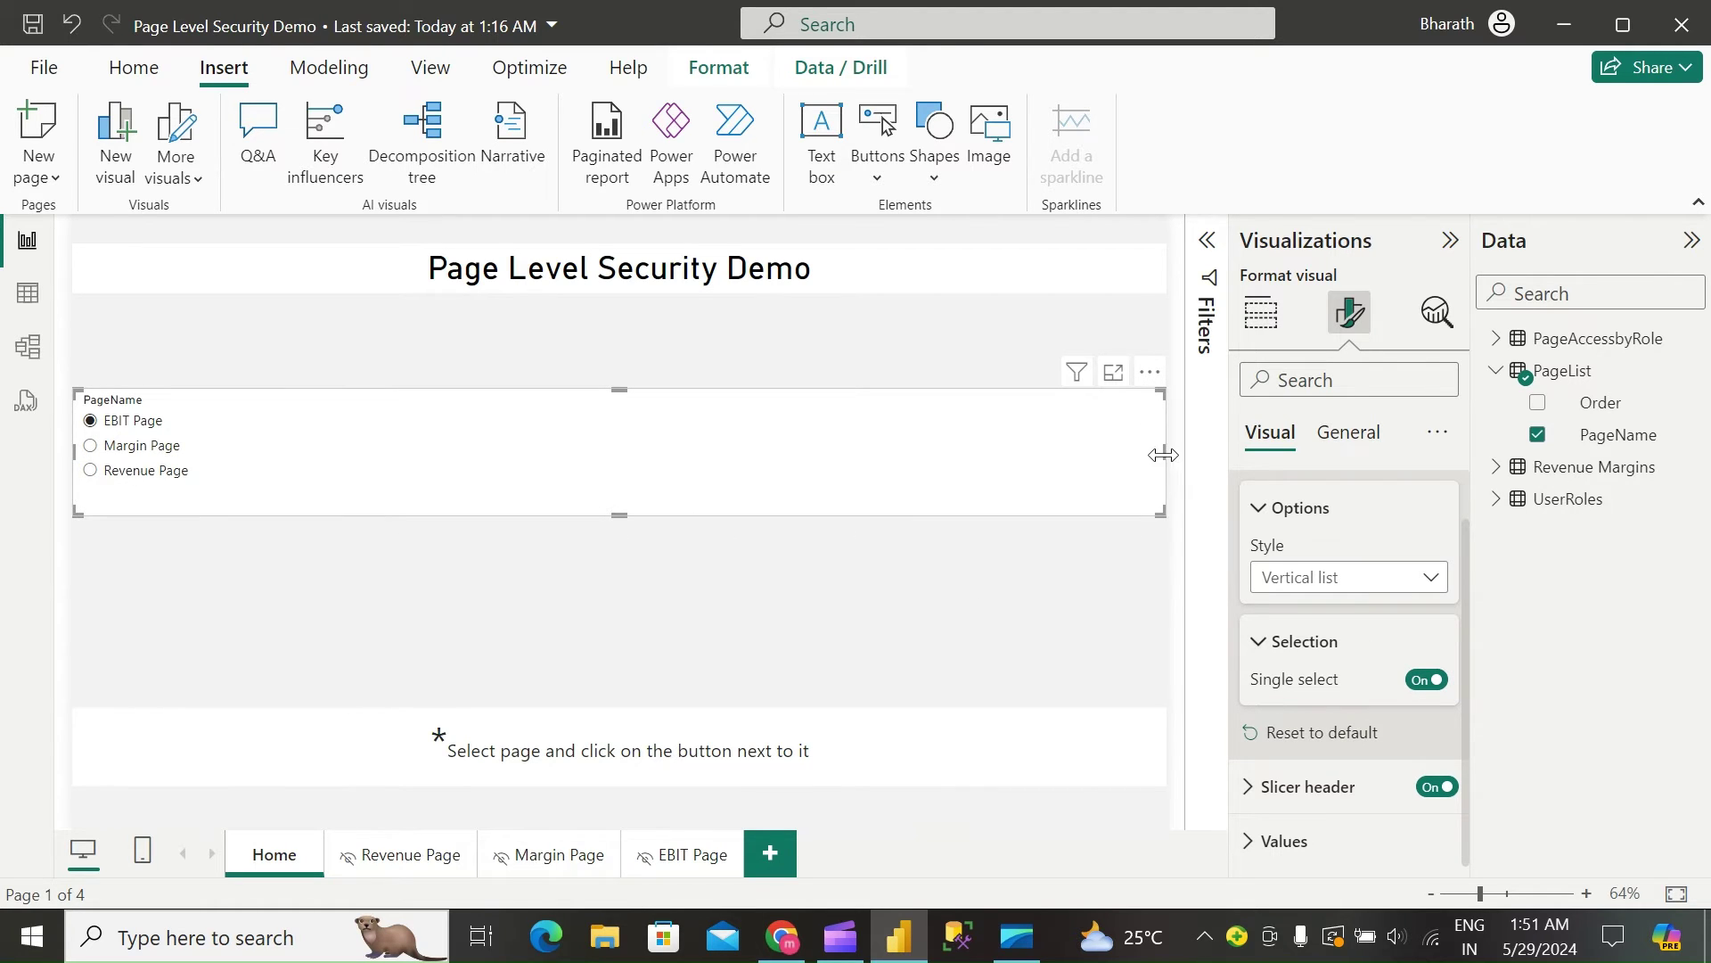
{"action": "left_click_drag", "start_coordinate": [1164, 454], "coordinate": [518, 533]}
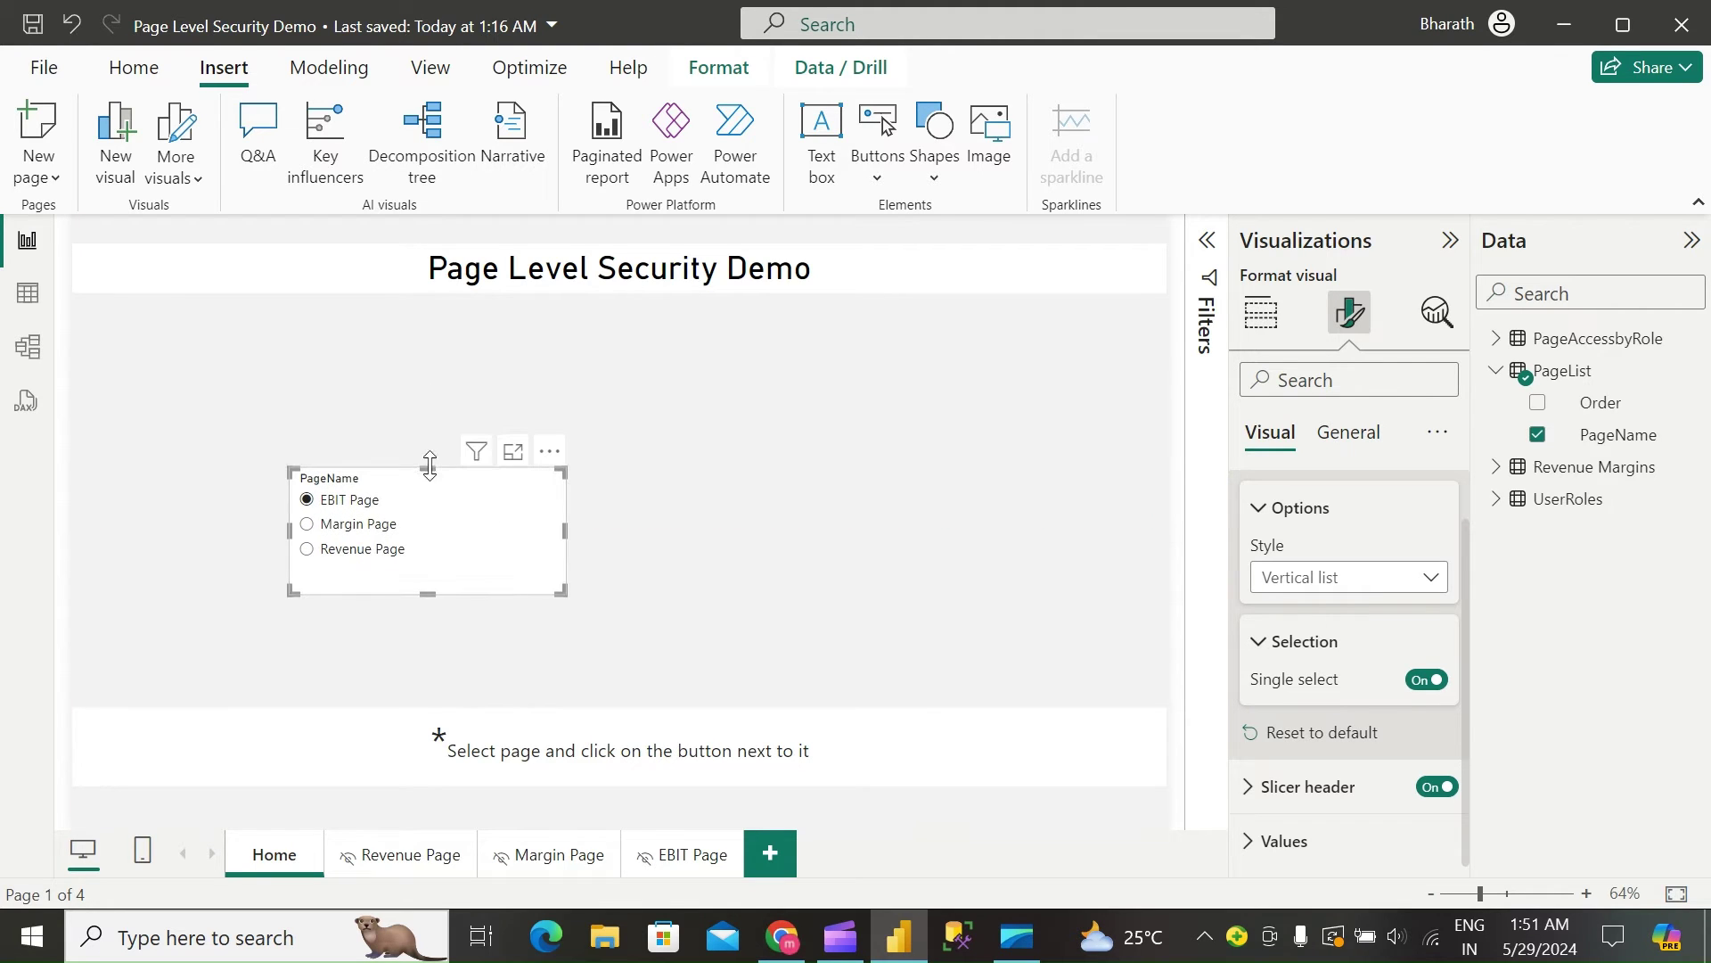
{"action": "left_click", "coordinate": [577, 236]}
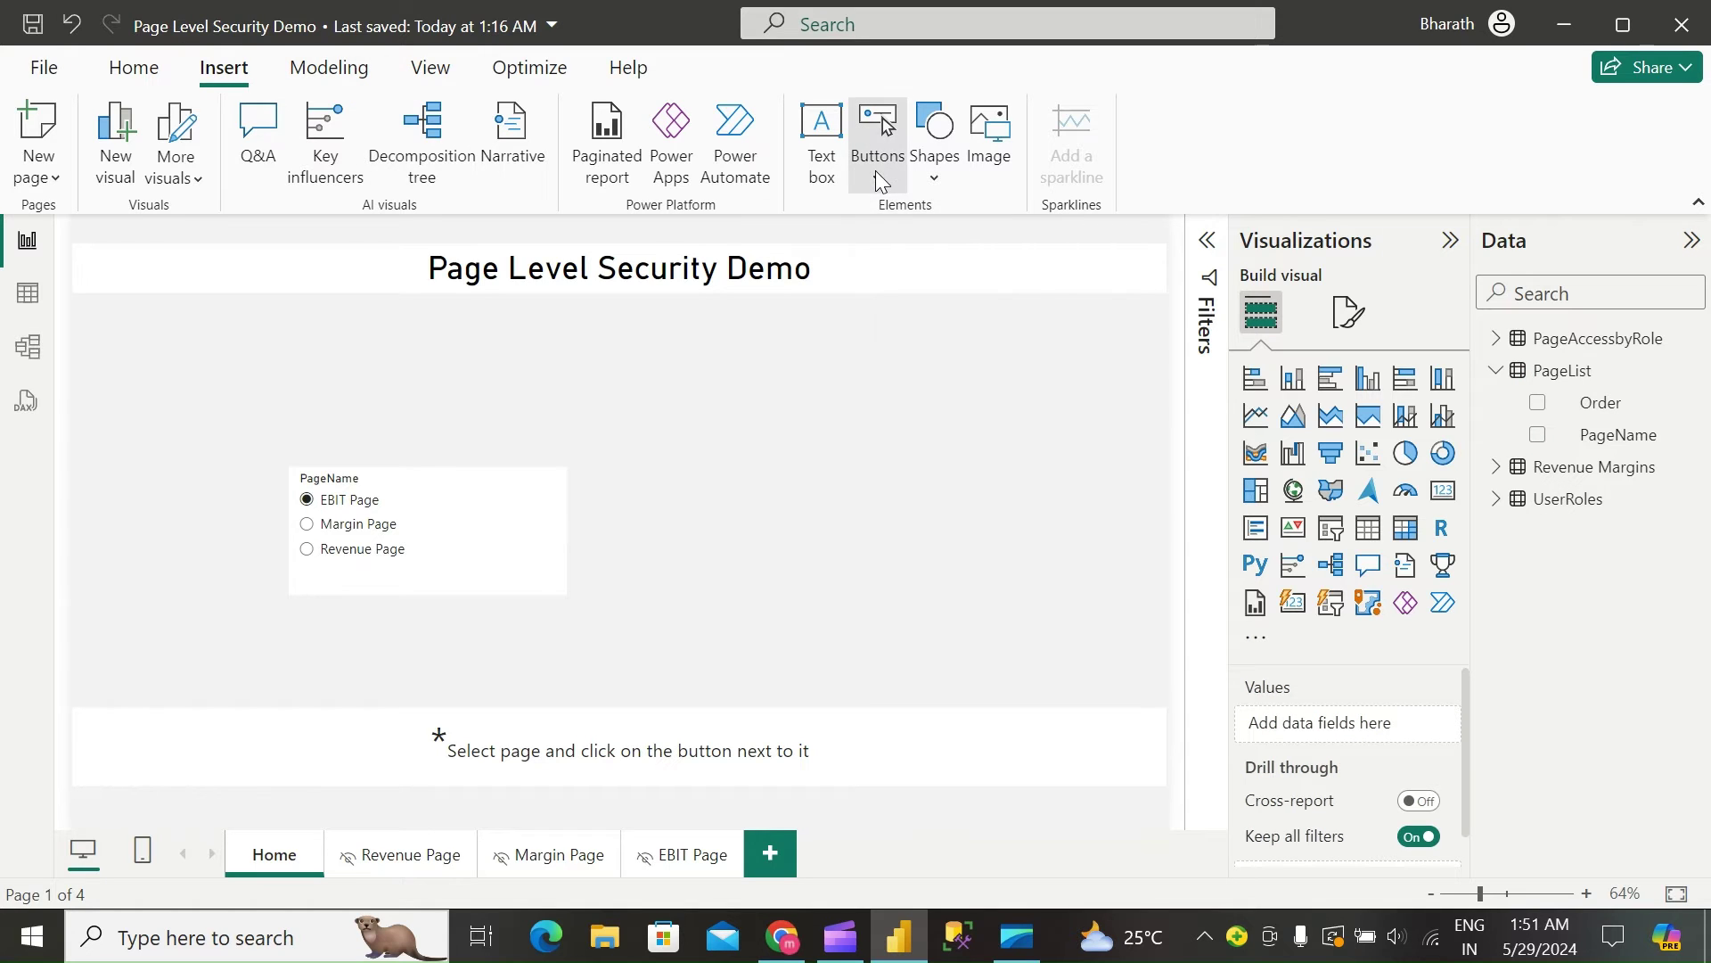
Step: Insert a right-arrow button and place it beside the PageName slicer
{"action": "left_click", "coordinate": [878, 153]}
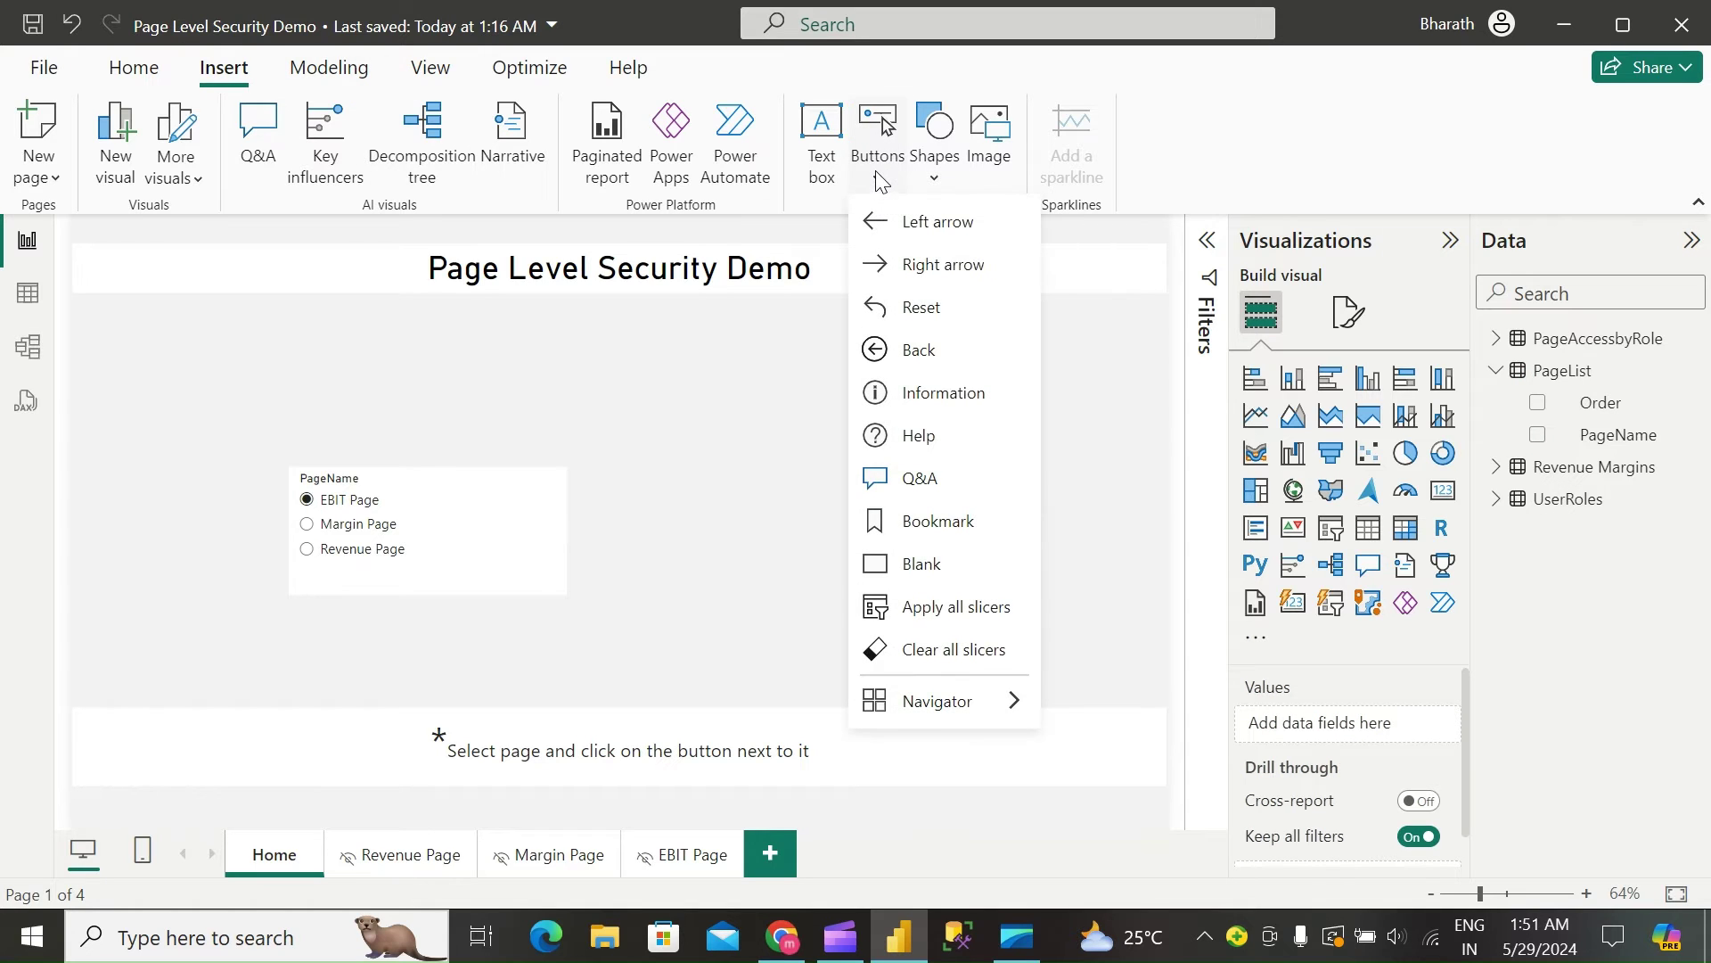
{"action": "left_click", "coordinate": [925, 261]}
{"action": "left_click_drag", "start_coordinate": [104, 237], "coordinate": [610, 499]}
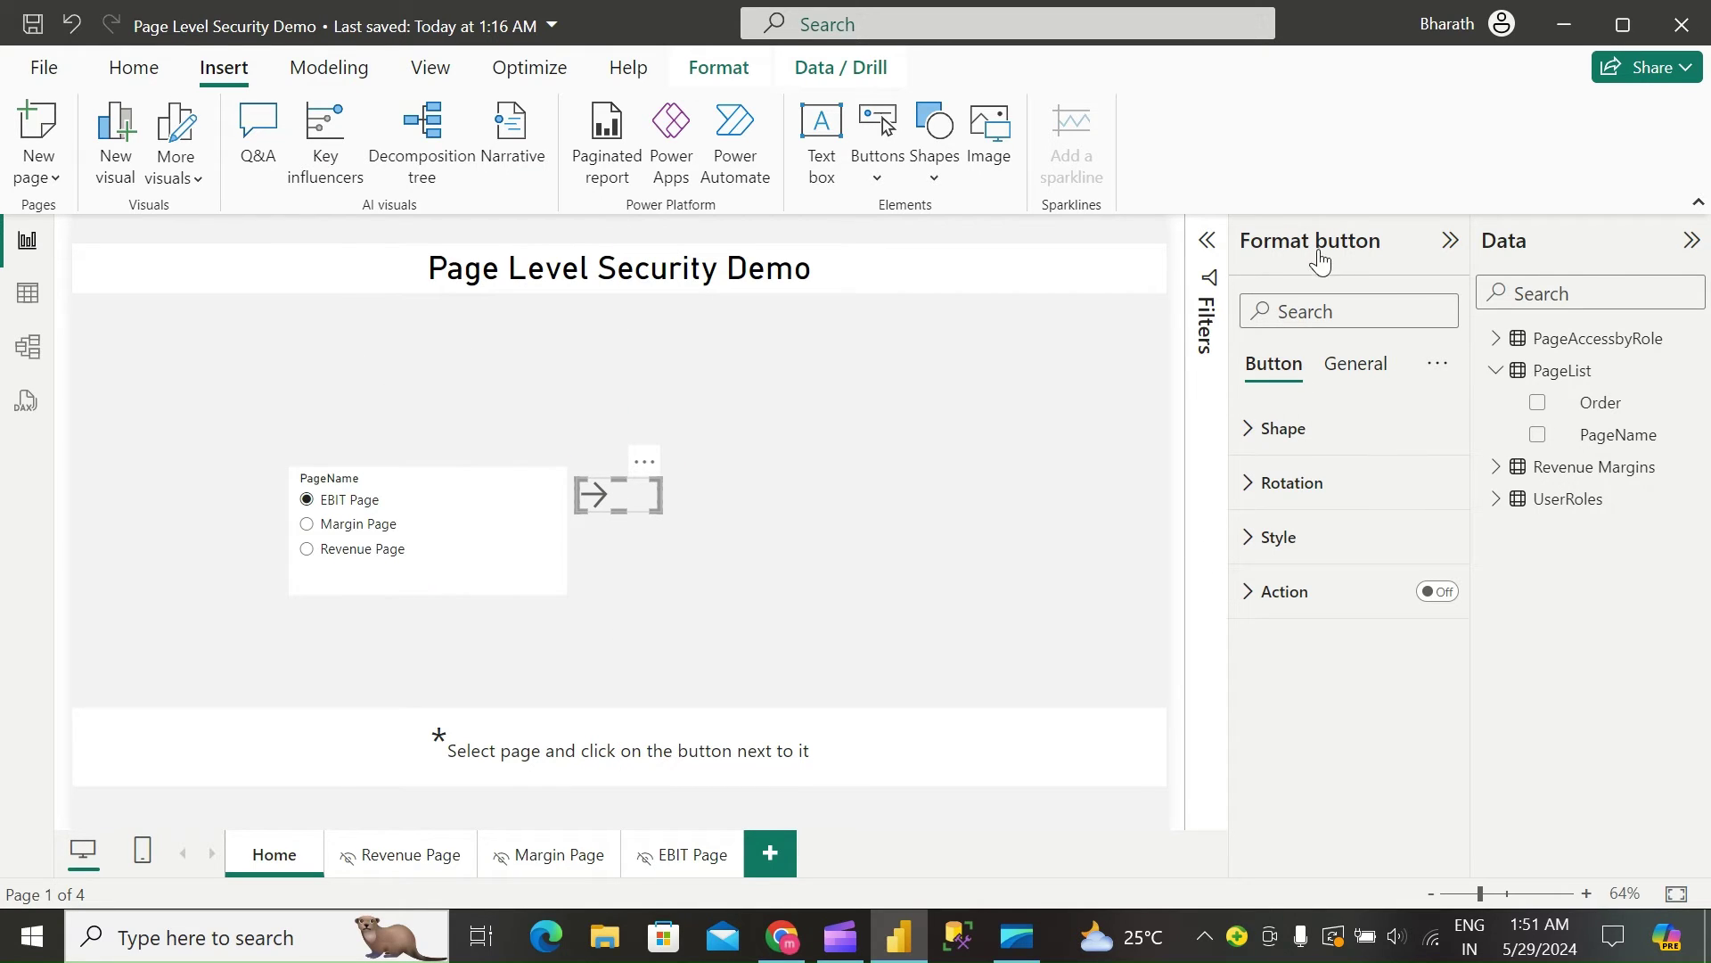
Step: Turn on the button's action and set its type to Page navigation
{"action": "left_click", "coordinate": [1262, 592]}
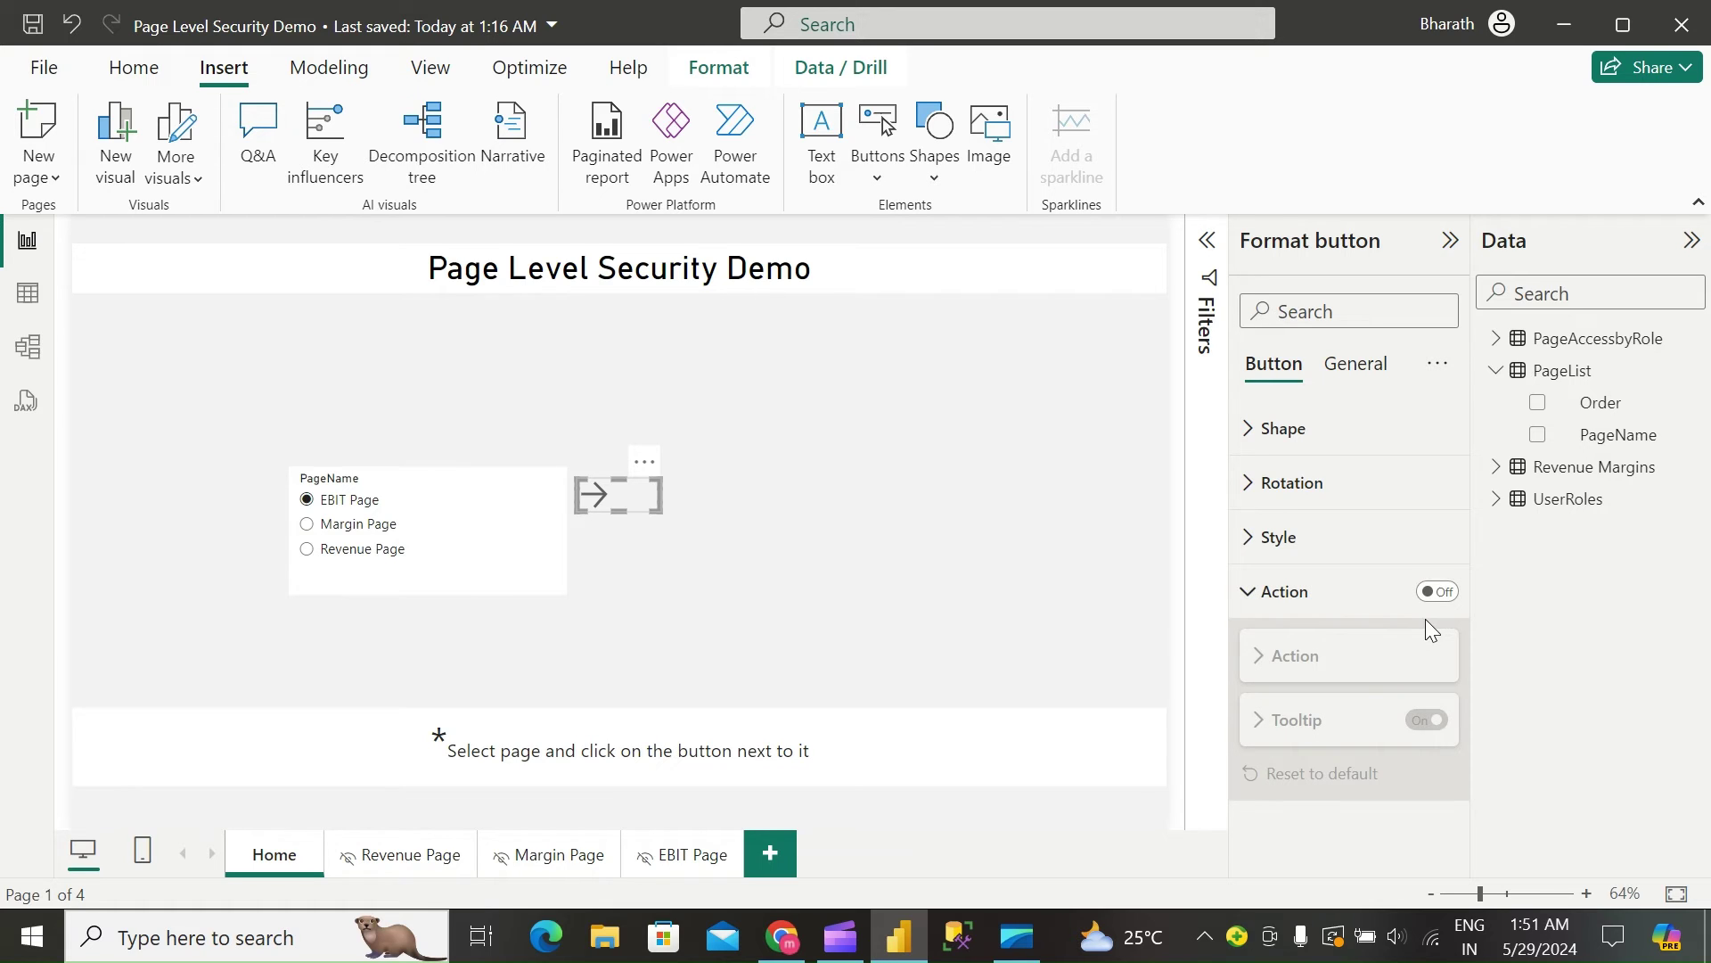
{"action": "left_click", "coordinate": [1437, 592]}
{"action": "left_click", "coordinate": [1301, 656]}
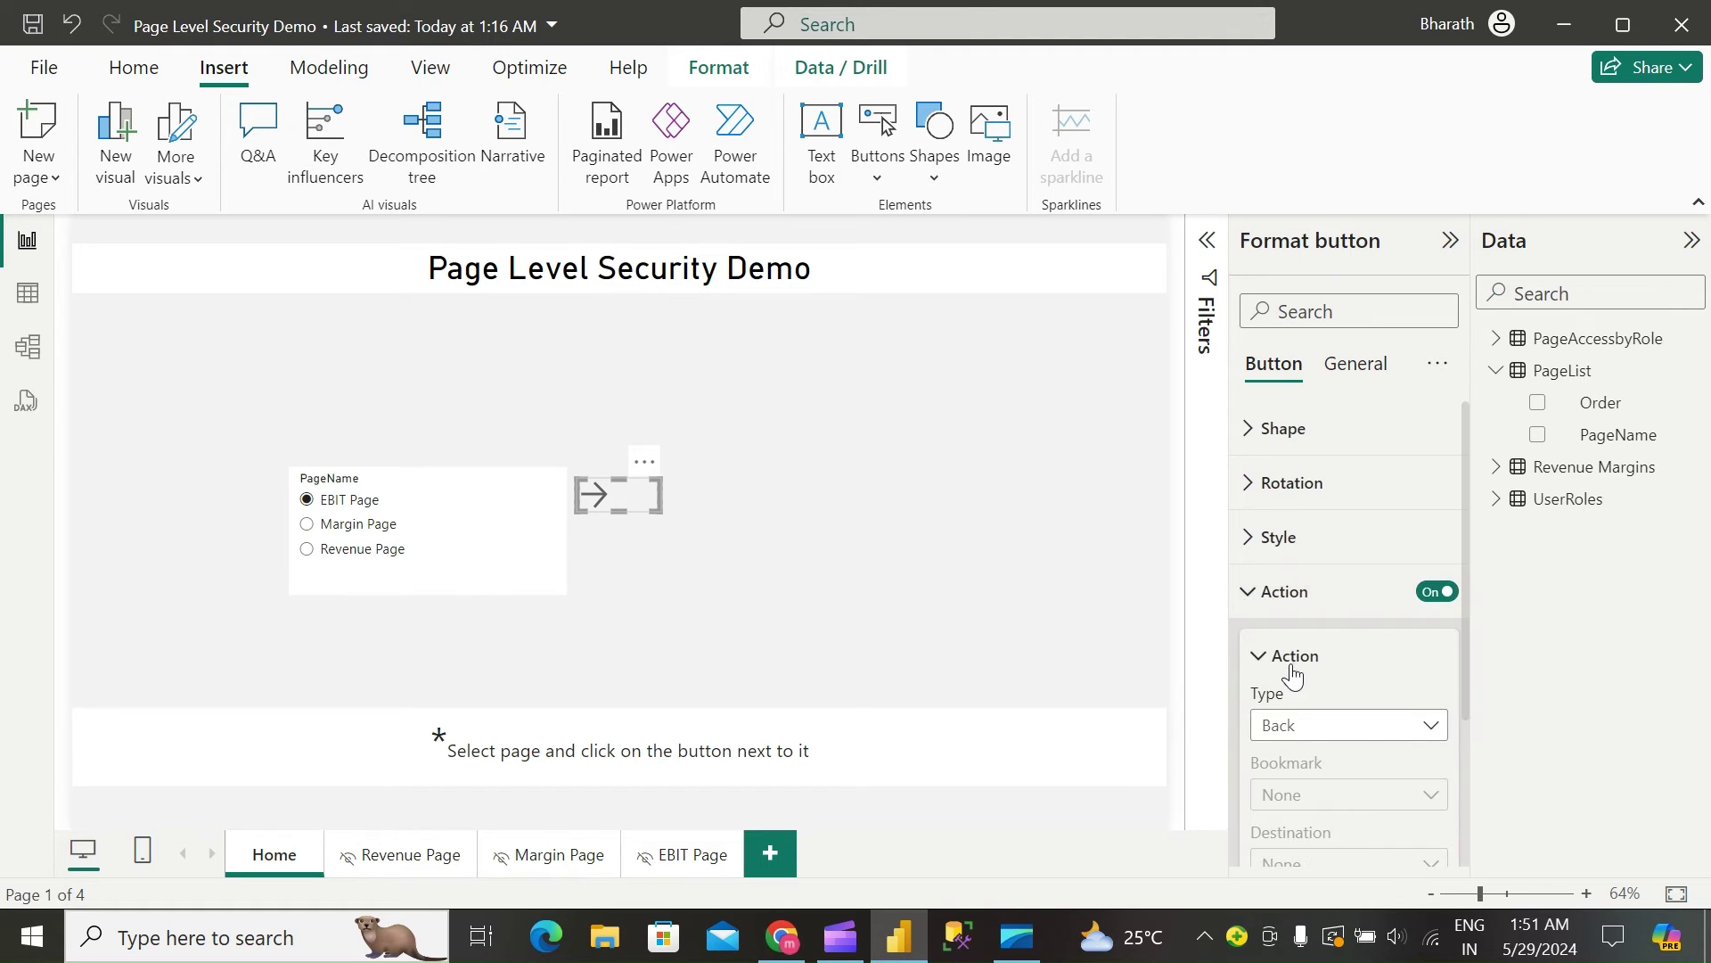
{"action": "left_click", "coordinate": [1290, 717]}
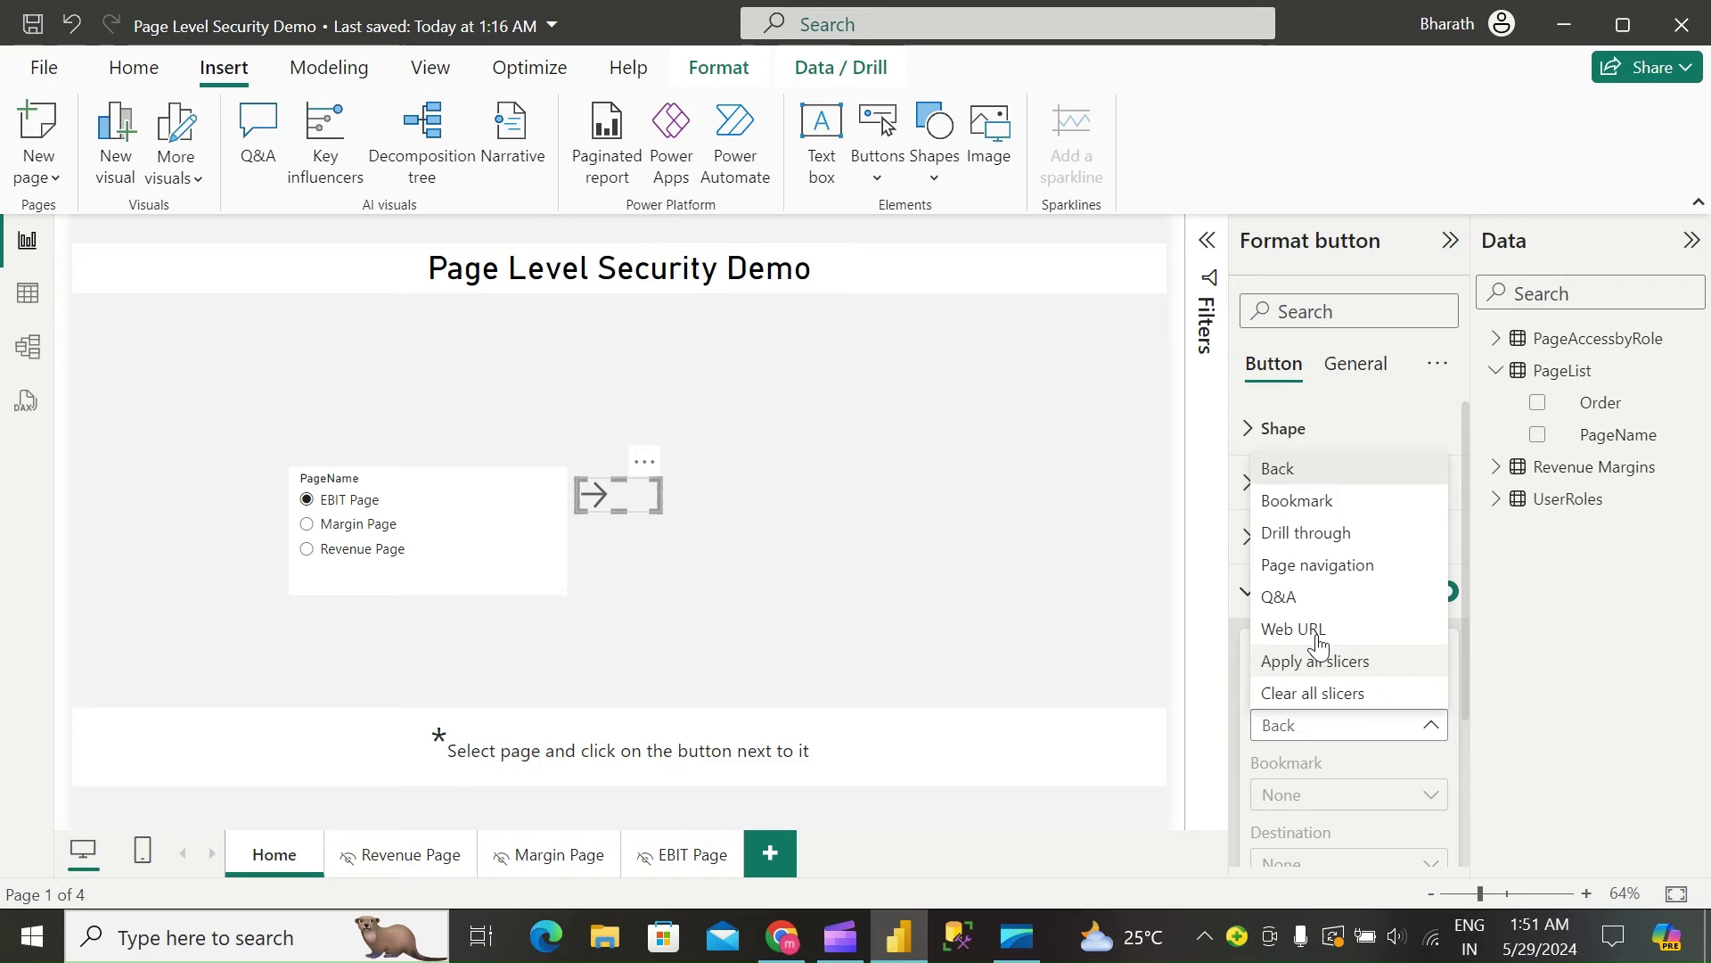
{"action": "left_click", "coordinate": [1328, 571]}
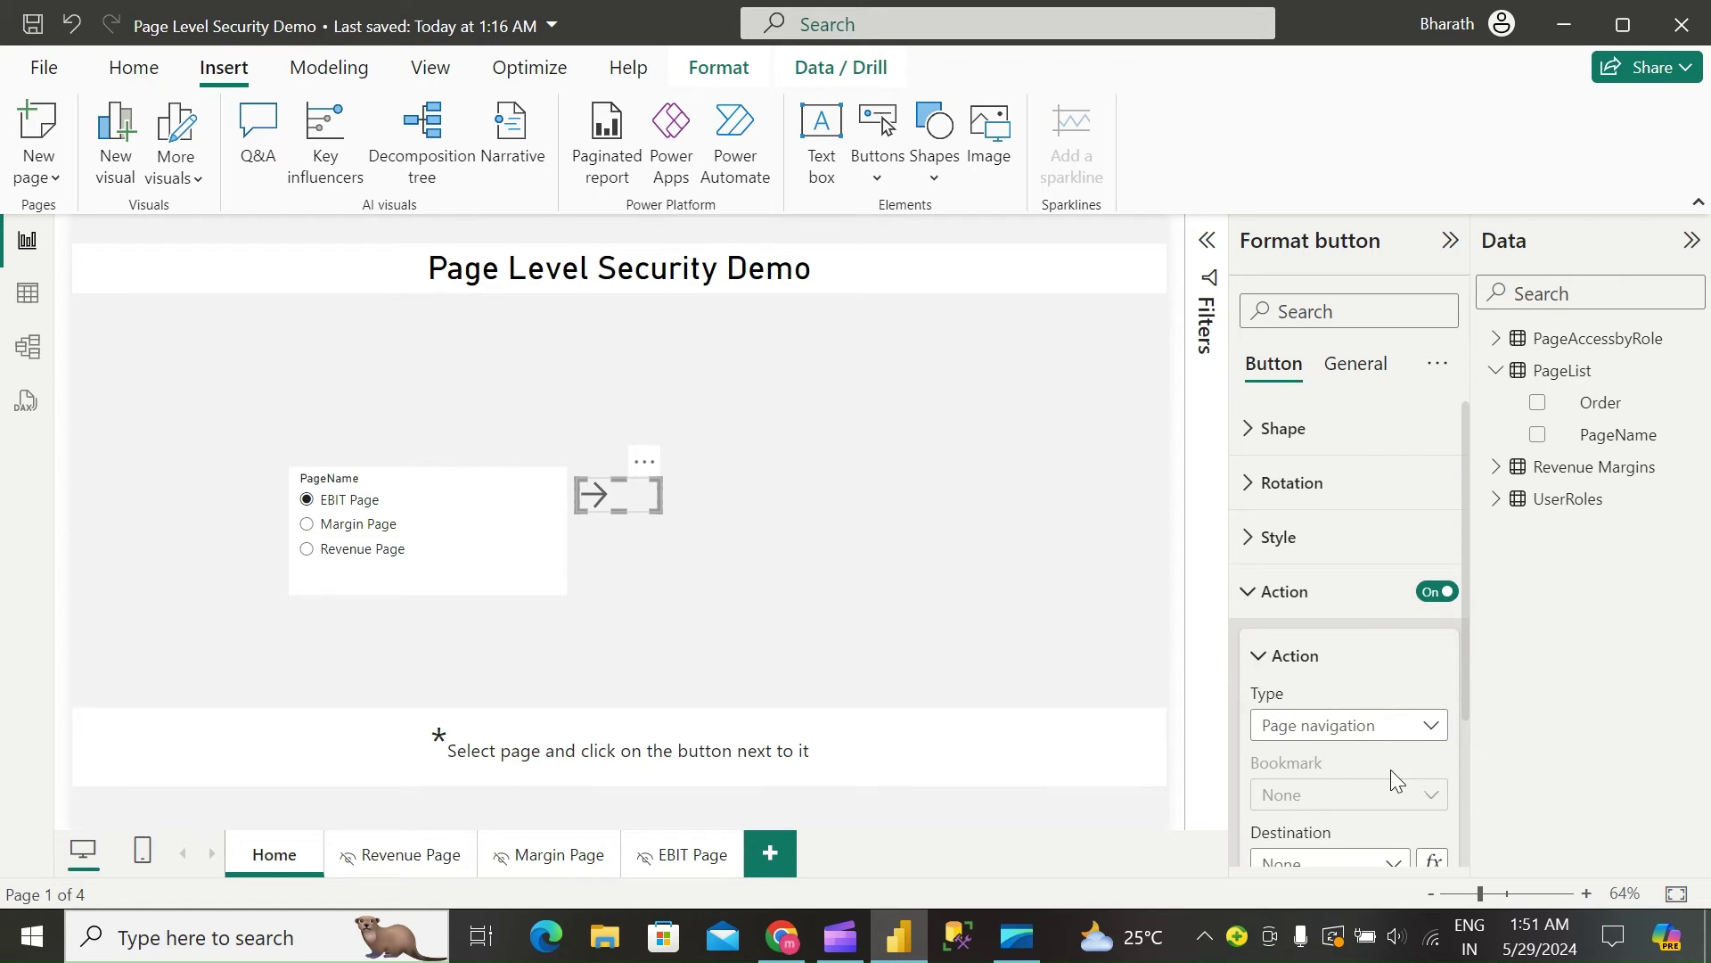
{"action": "scroll", "coordinate": [1399, 780], "scroll_direction": "down", "scroll_amount": 2}
{"action": "scroll", "coordinate": [1340, 751], "scroll_direction": "down", "scroll_amount": 1}
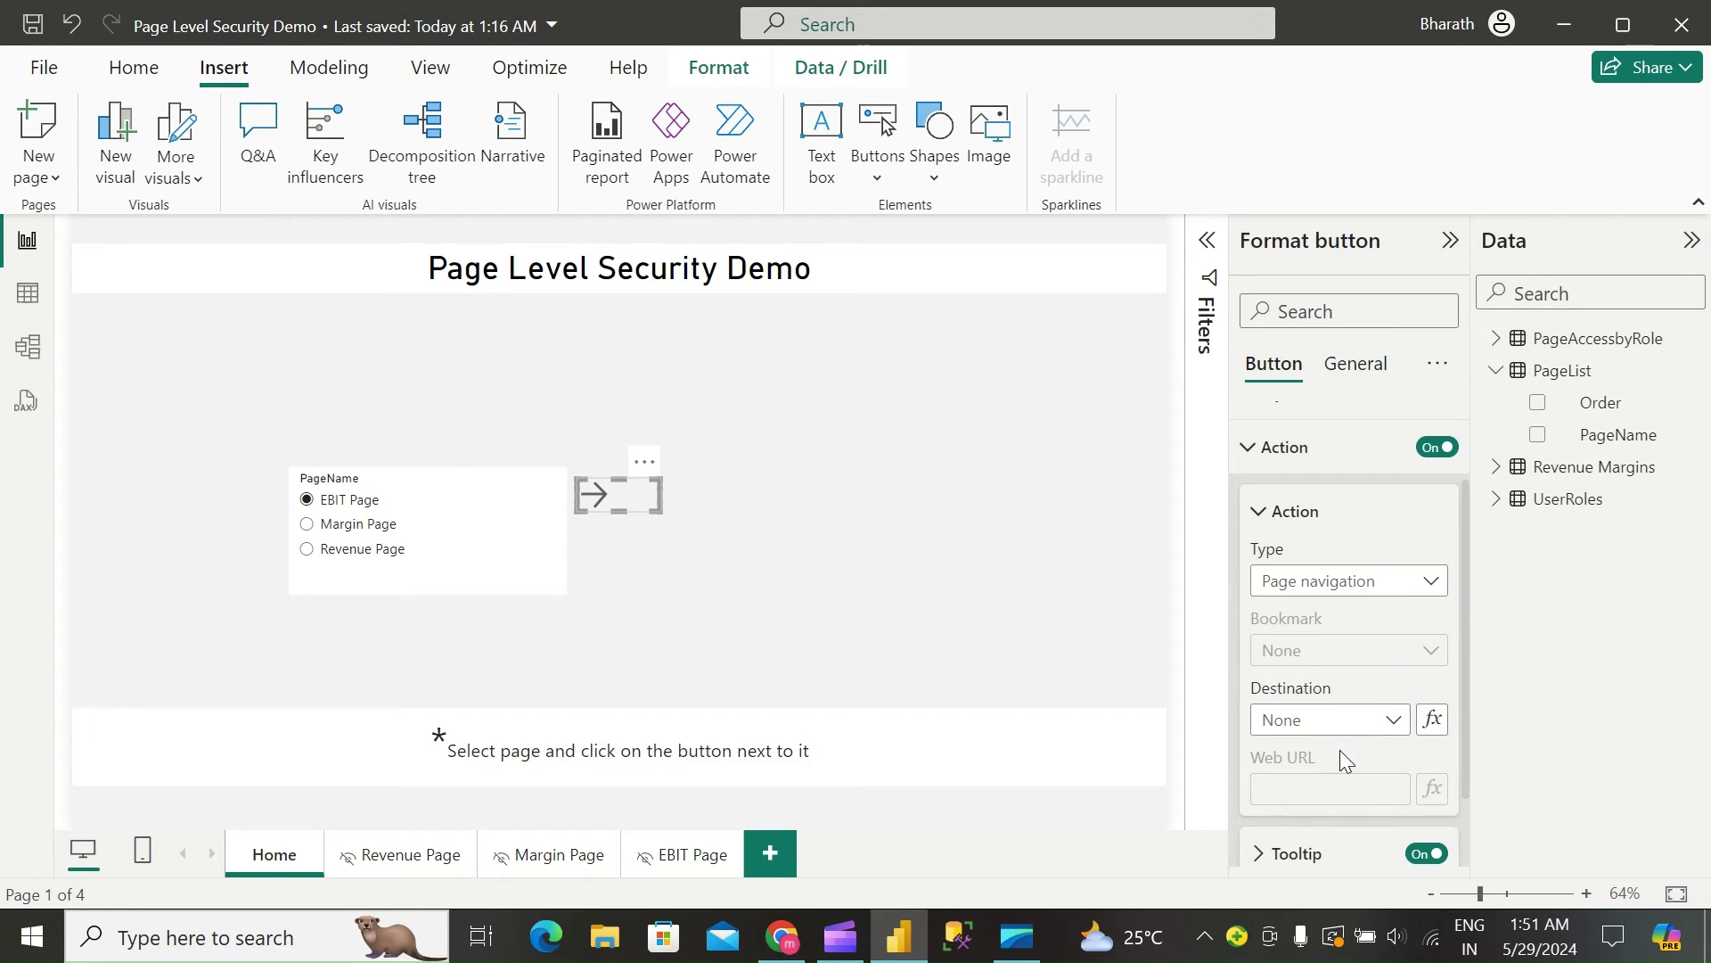
Step: Set the button's Destination conditionally to PageList > PageName, summarized as First
{"action": "left_click", "coordinate": [1432, 717]}
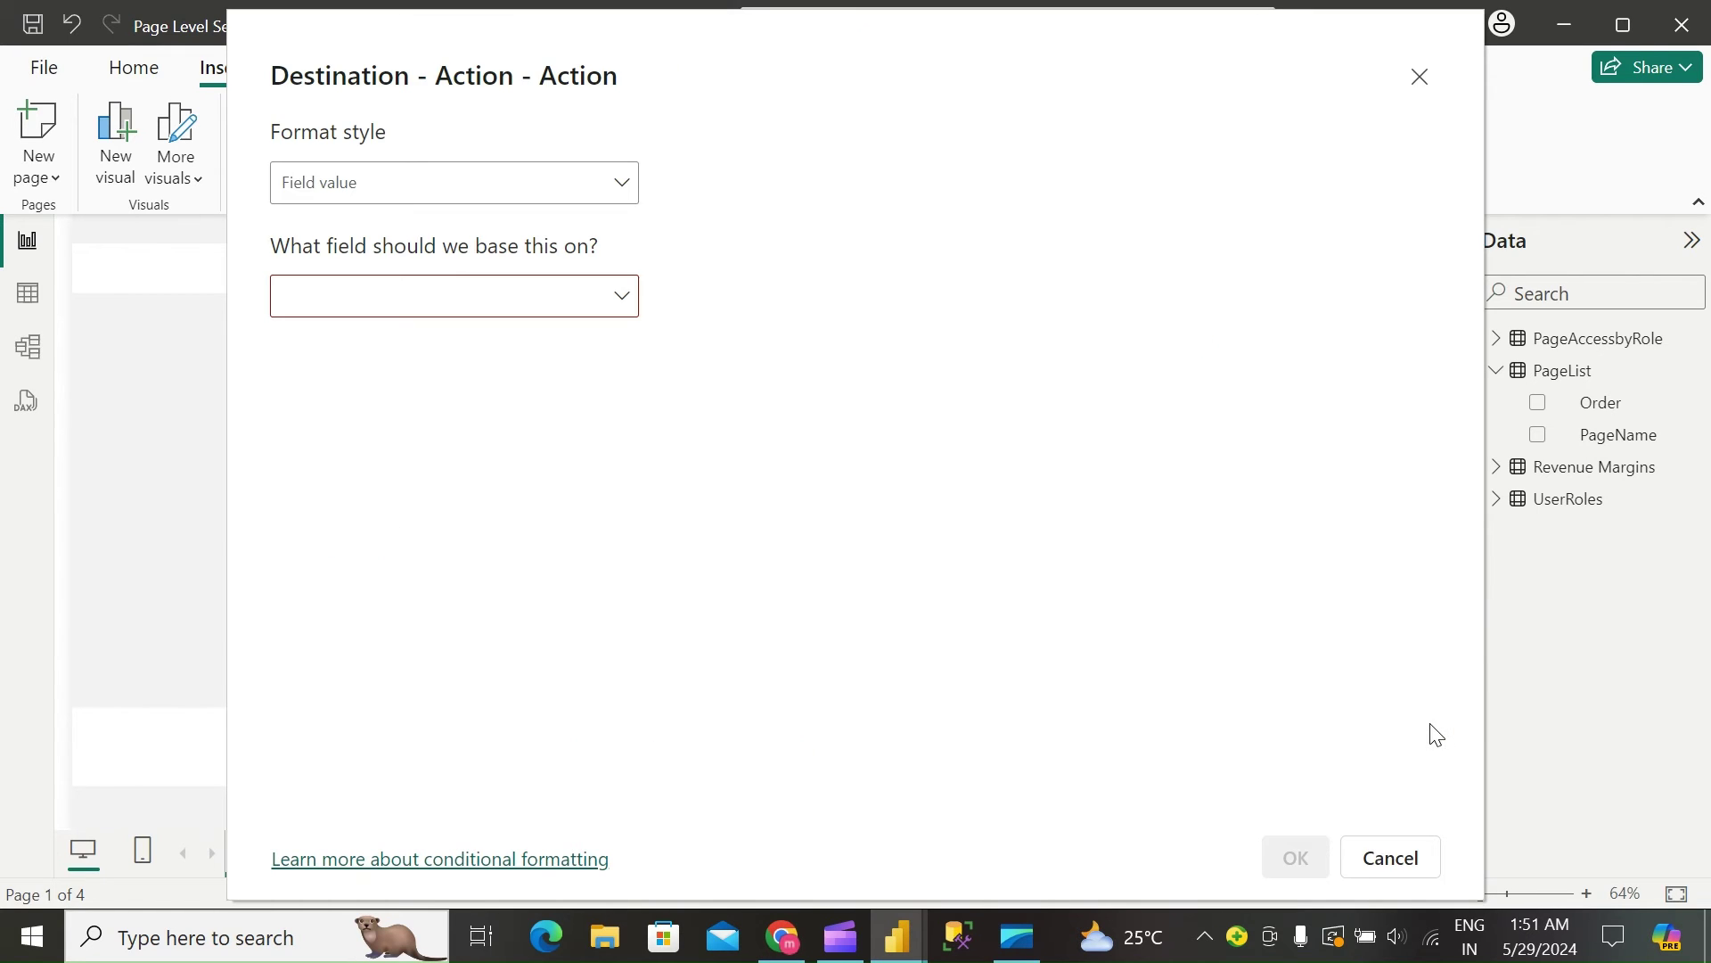
{"action": "left_click", "coordinate": [493, 314]}
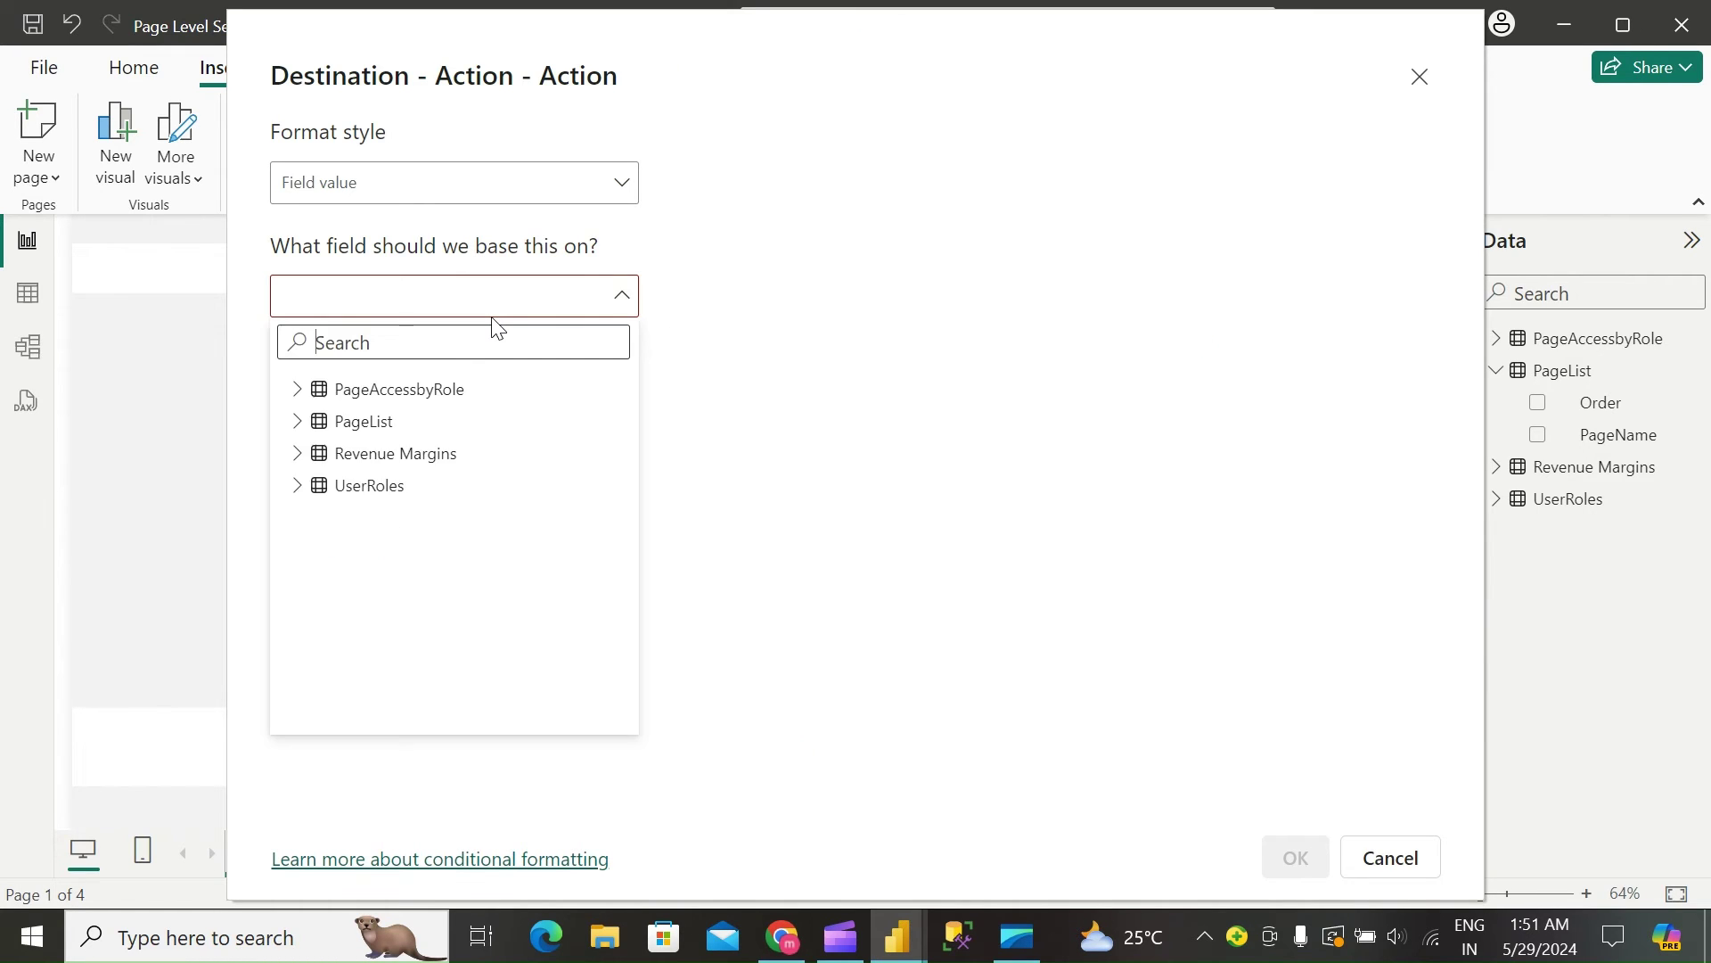
{"action": "left_click", "coordinate": [297, 432]}
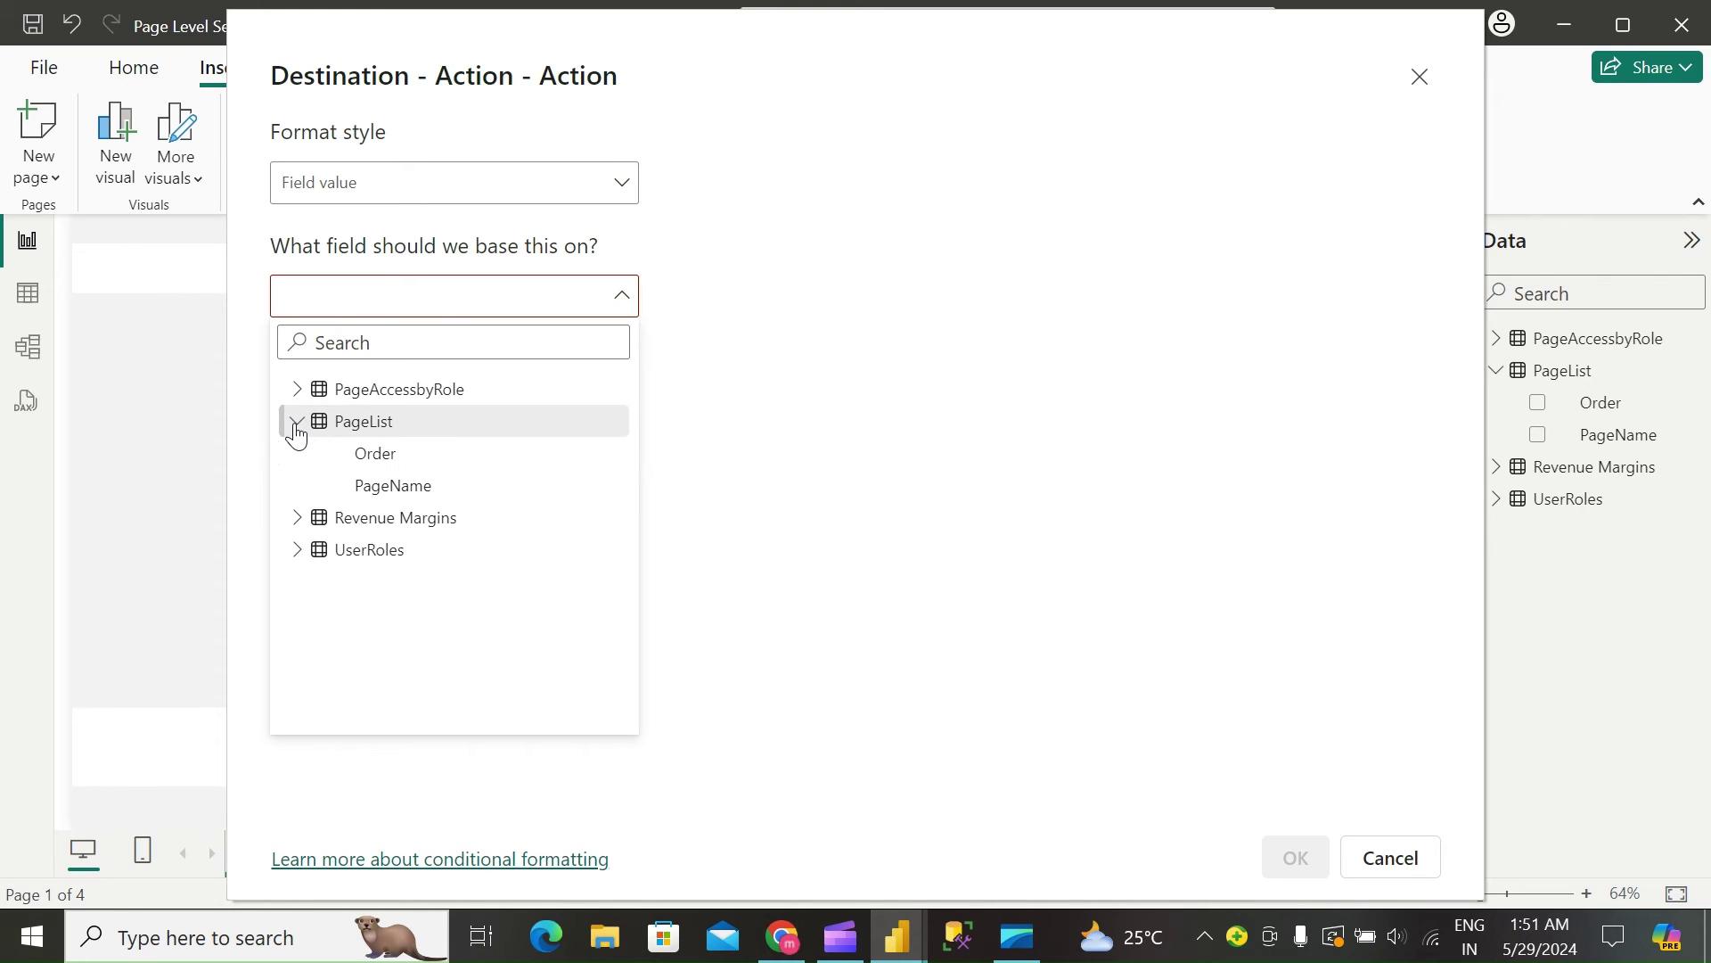
{"action": "left_click", "coordinate": [433, 488]}
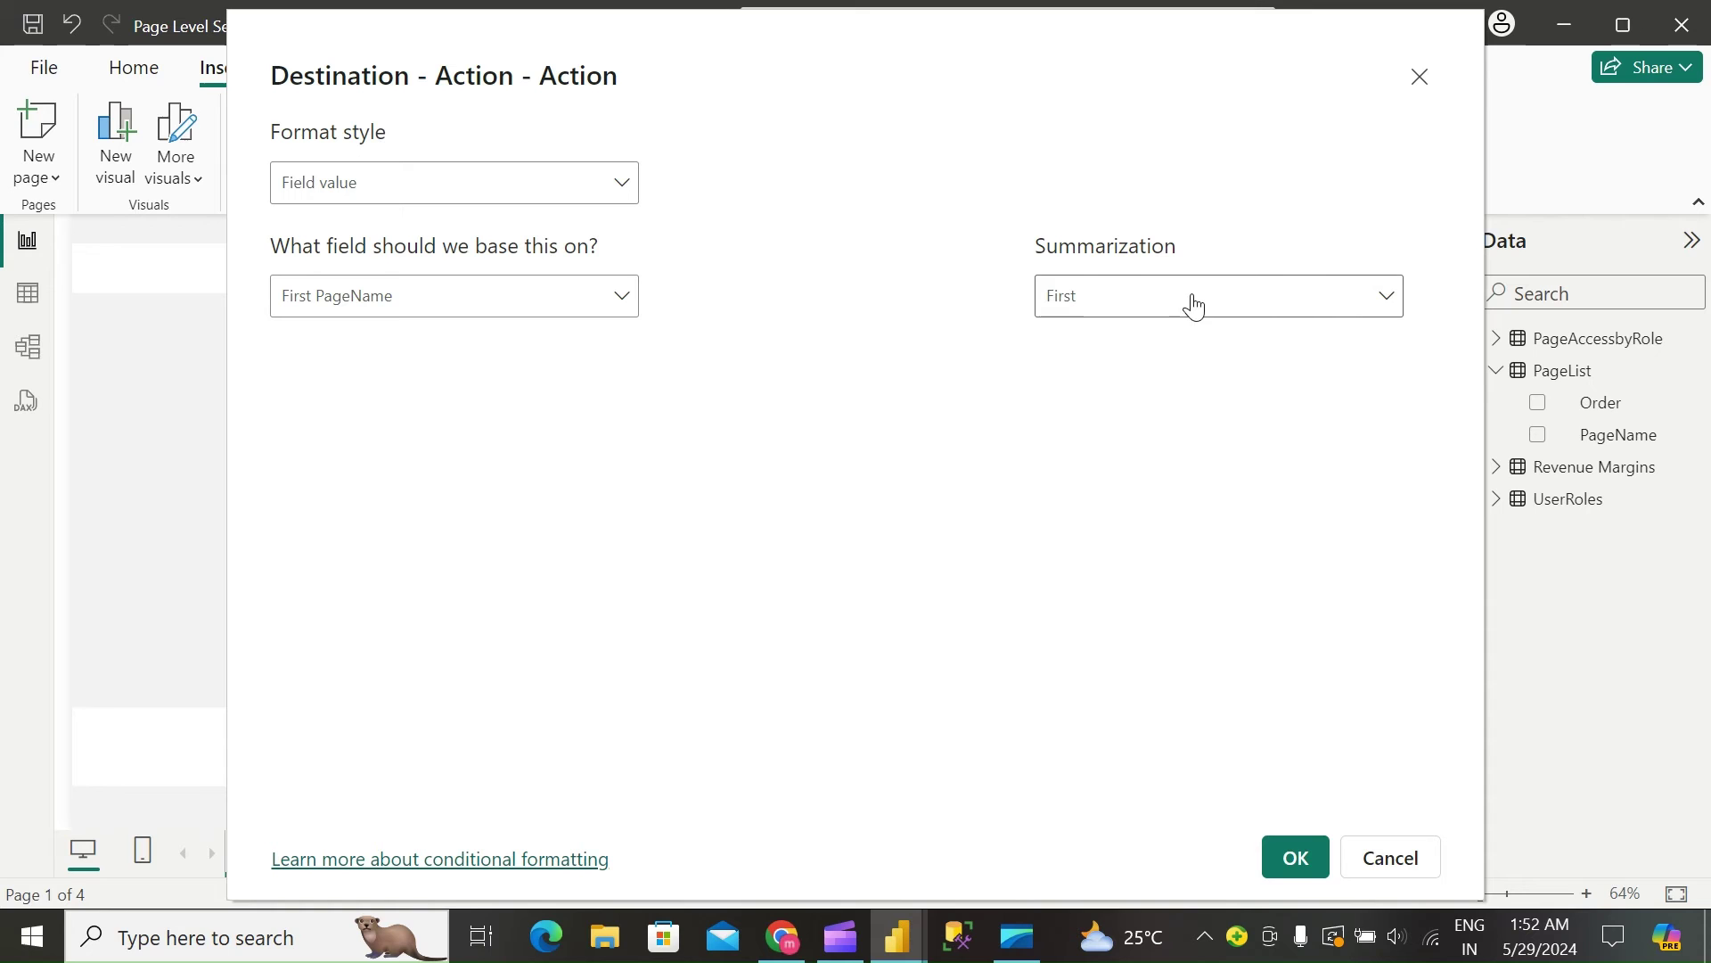
{"action": "left_click", "coordinate": [1297, 857]}
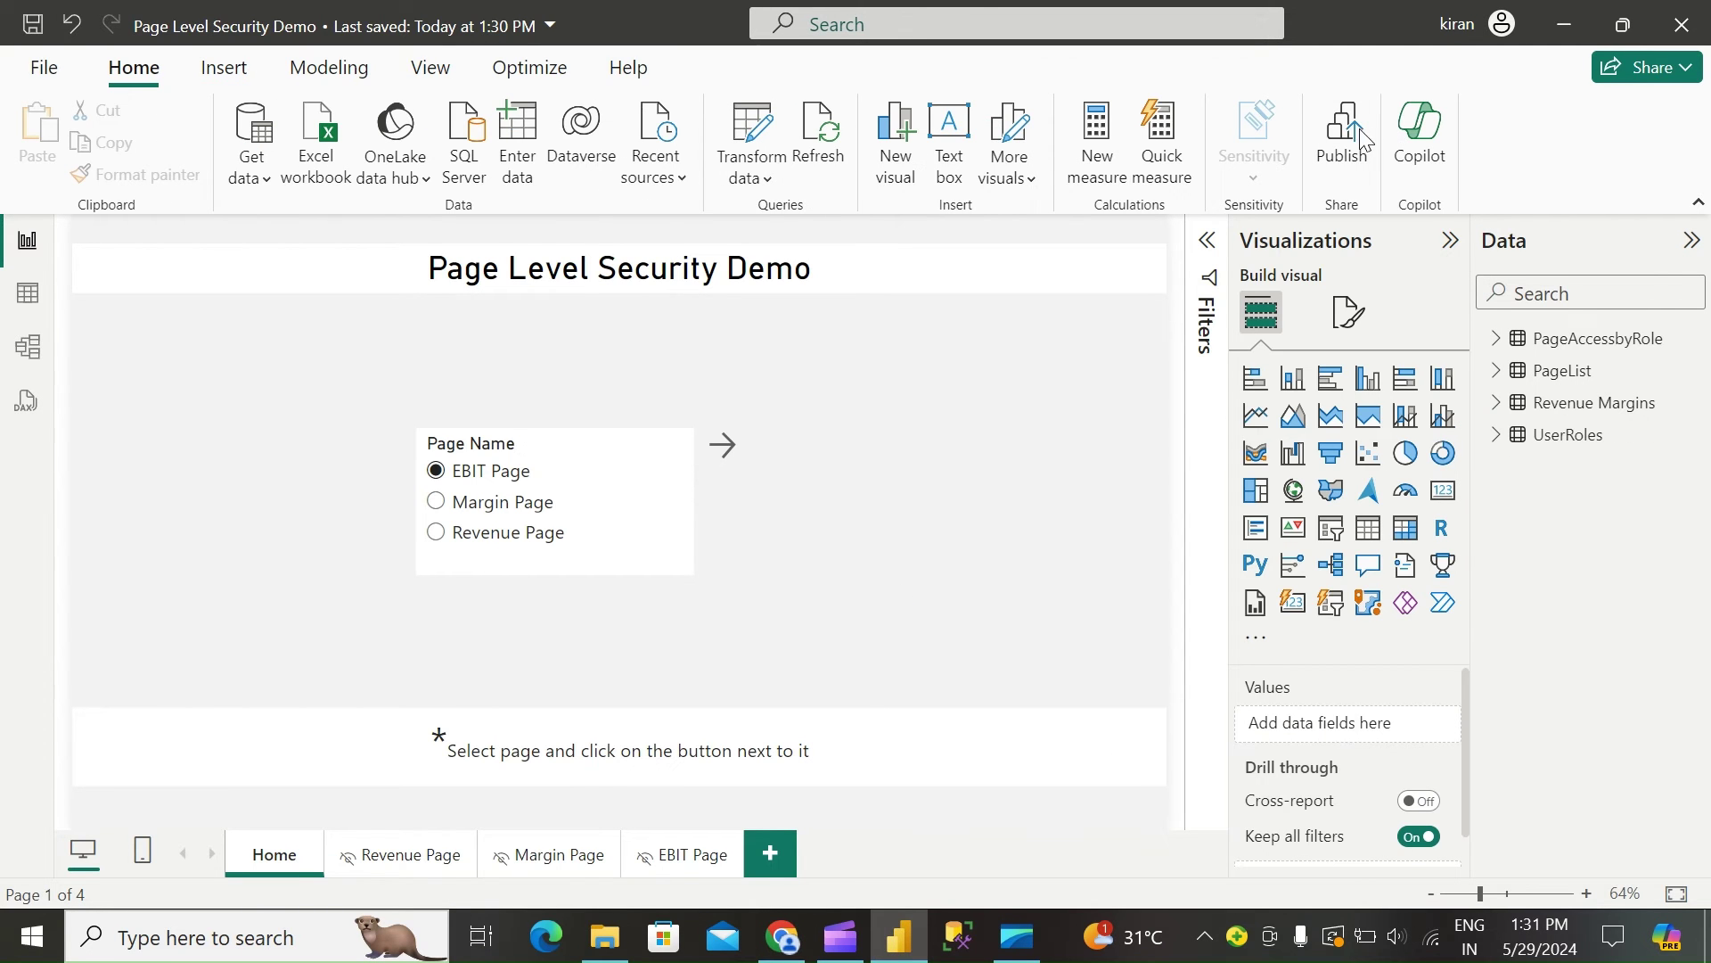
Step: Publish Page Level Security Demo to demoworkspace and dismiss the success message
{"action": "left_click", "coordinate": [1352, 136]}
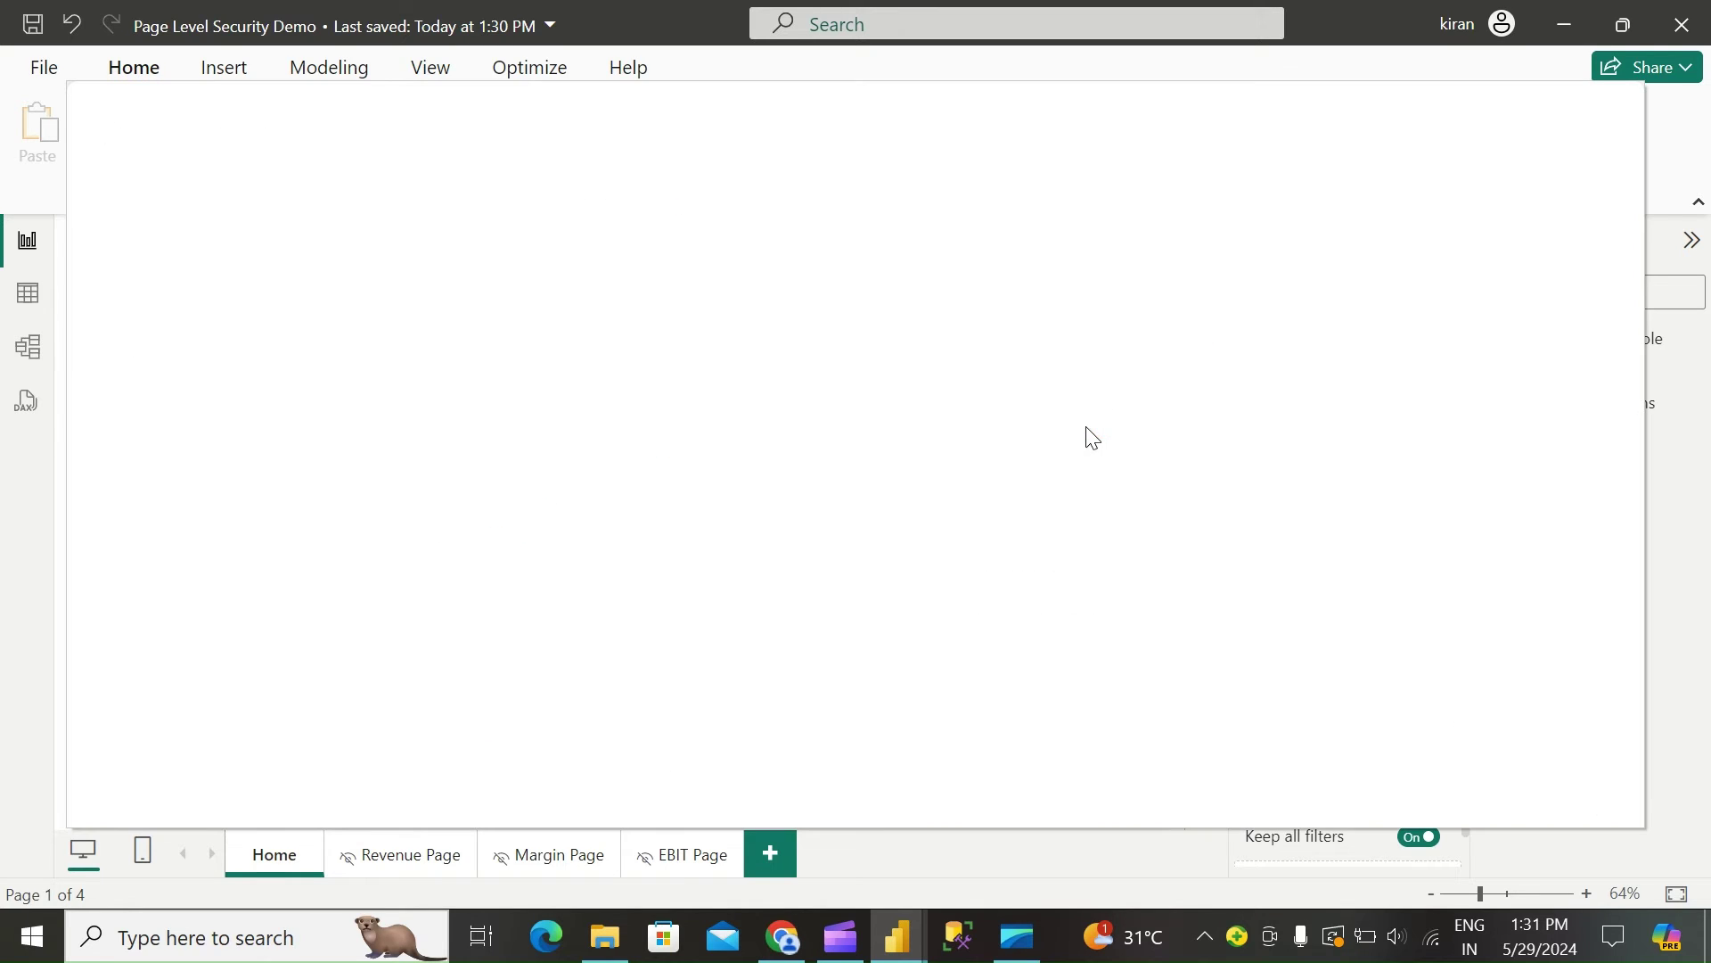
{"action": "left_click", "coordinate": [277, 352]}
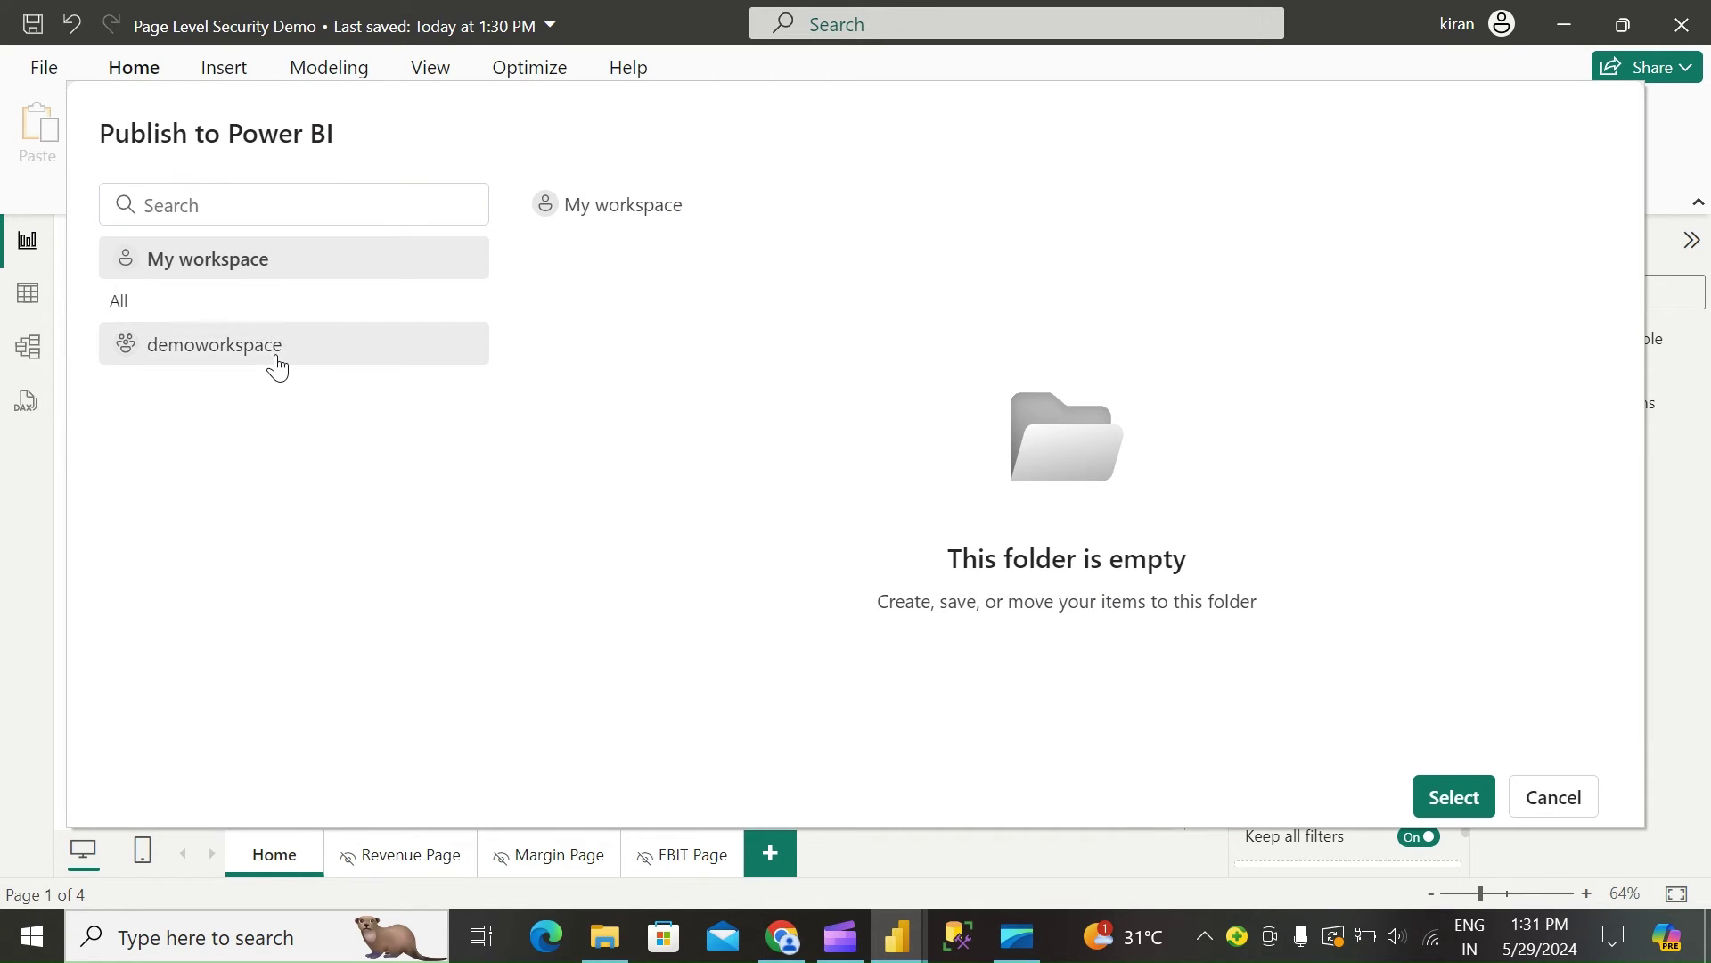
{"action": "left_click", "coordinate": [1459, 795]}
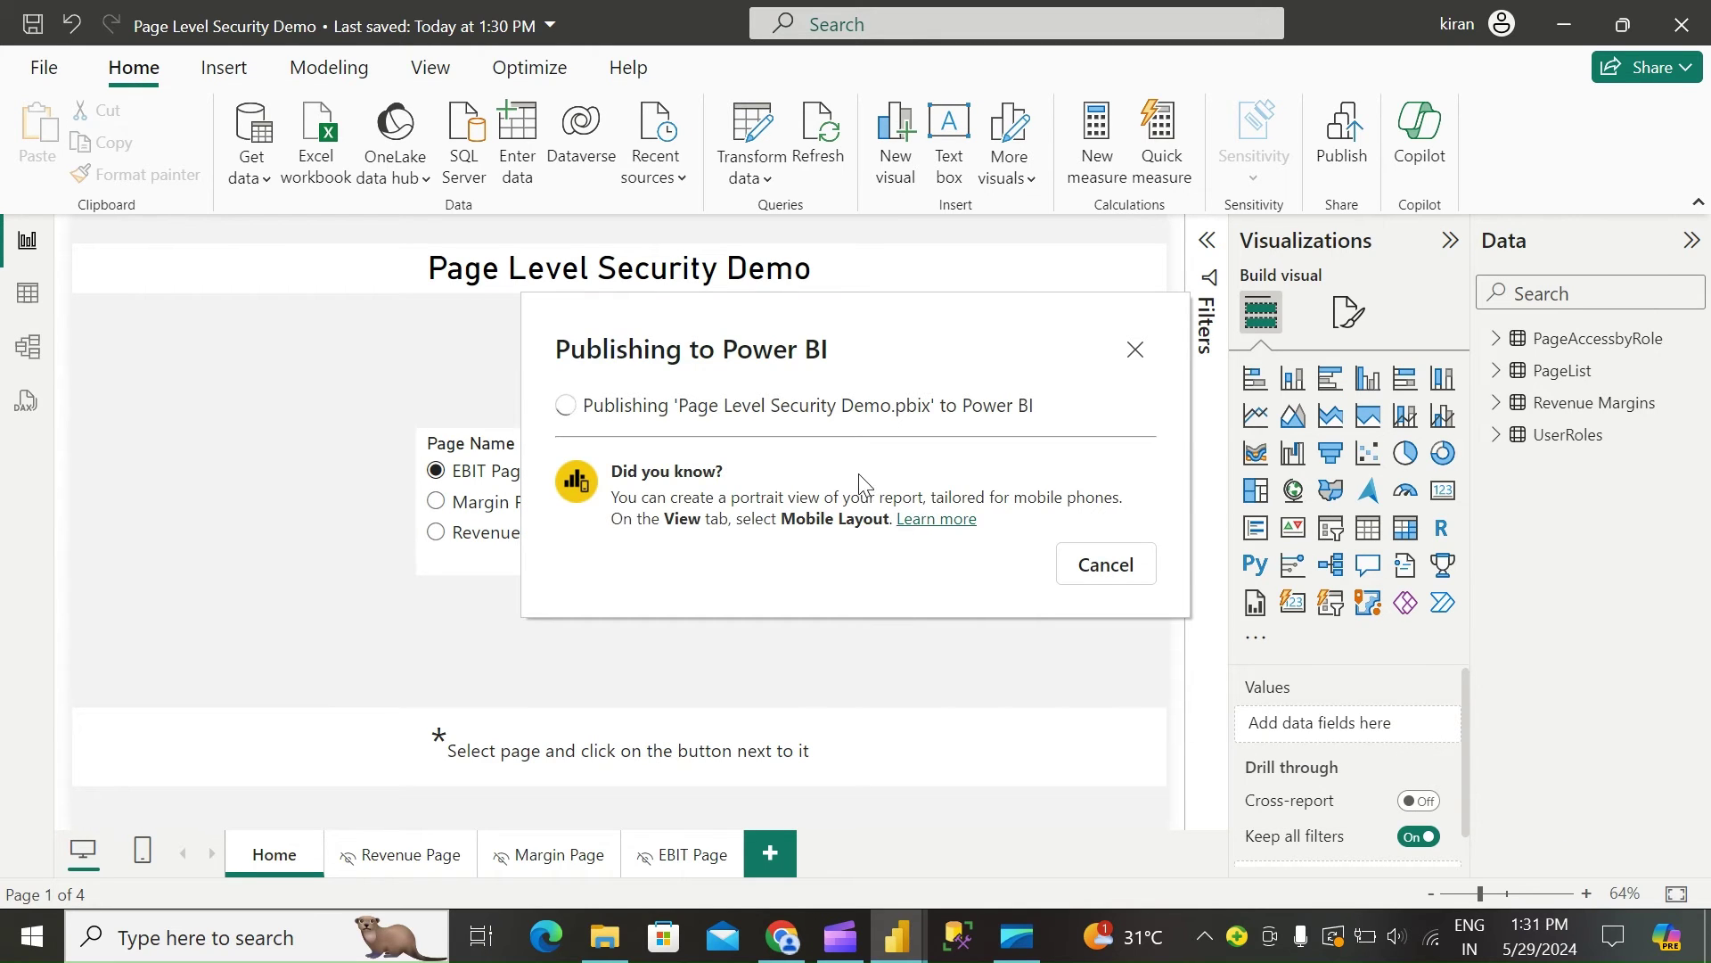
{"action": "left_click", "coordinate": [1114, 649]}
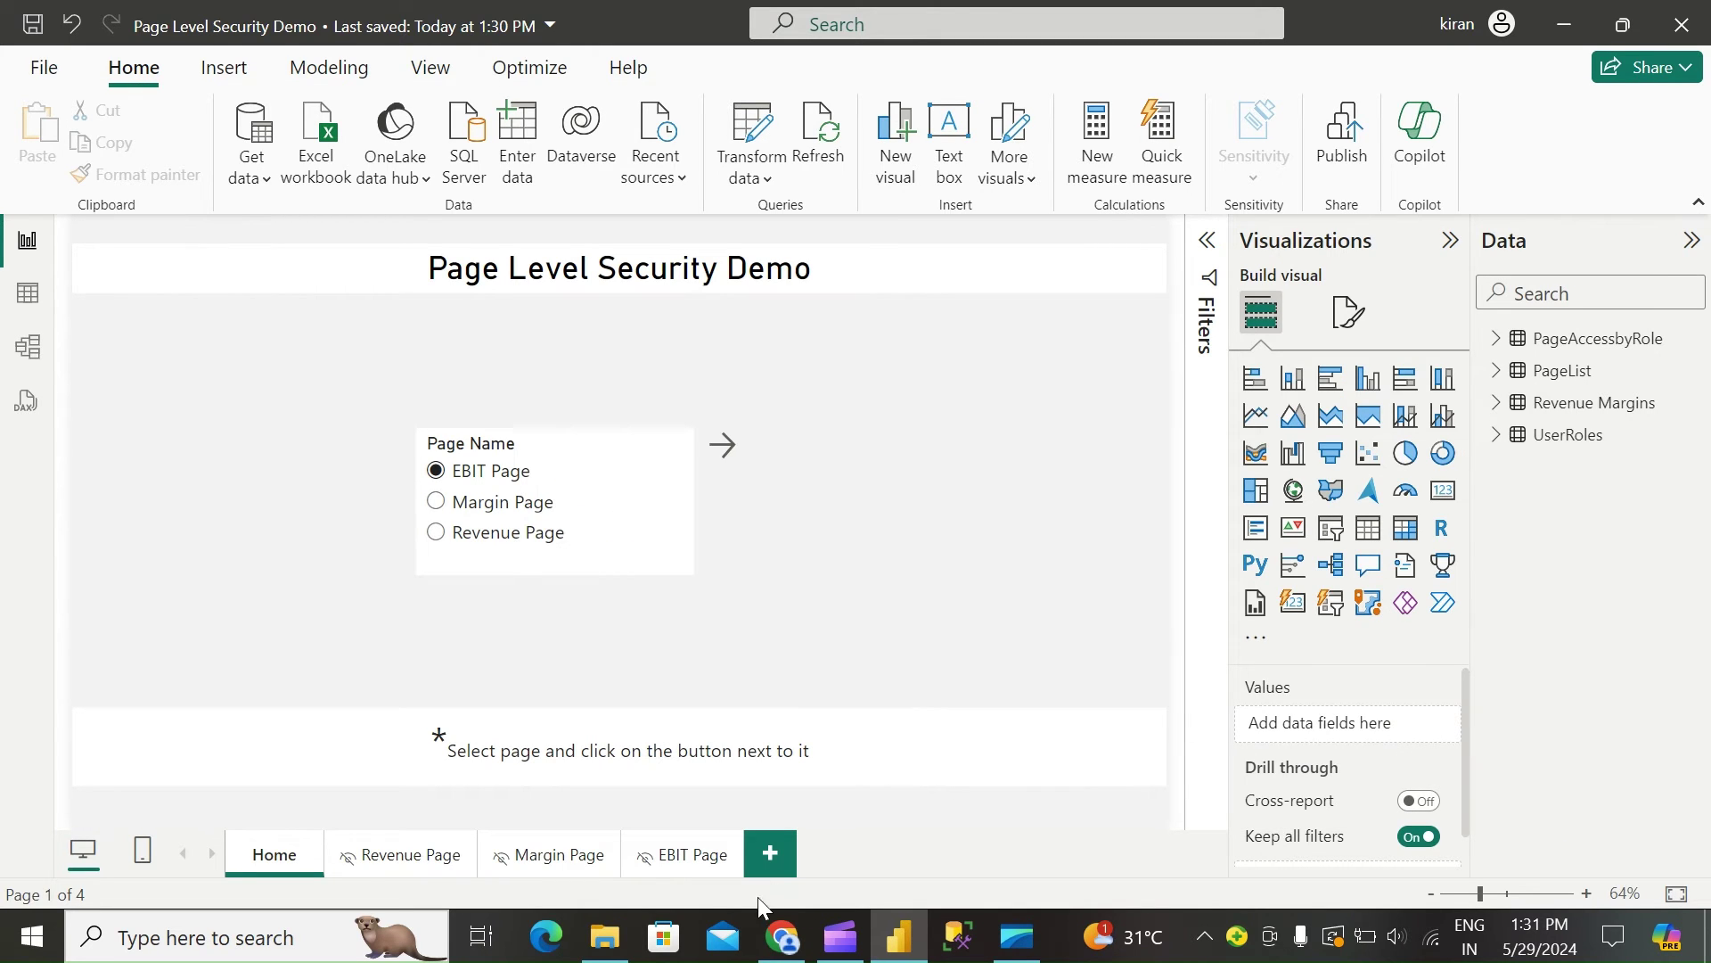
Step: In the browser, refresh the workspace and open Security for the Page Level Security Demo semantic model
{"action": "left_click", "coordinate": [782, 936]}
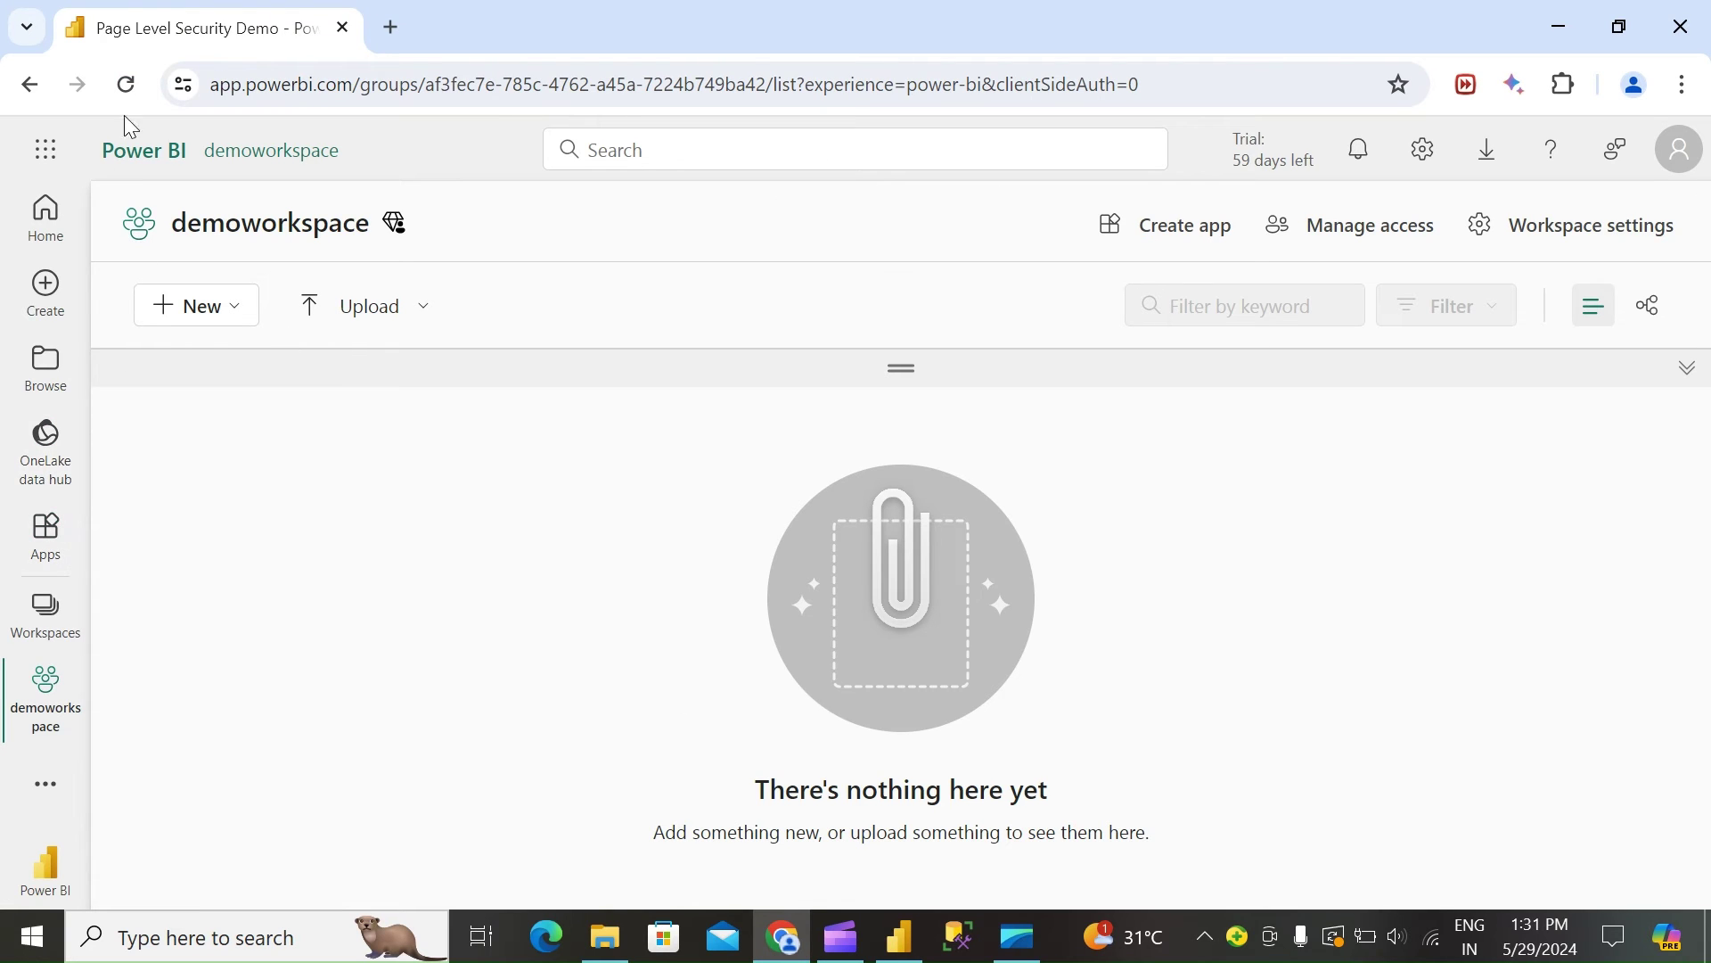
{"action": "left_click", "coordinate": [126, 84]}
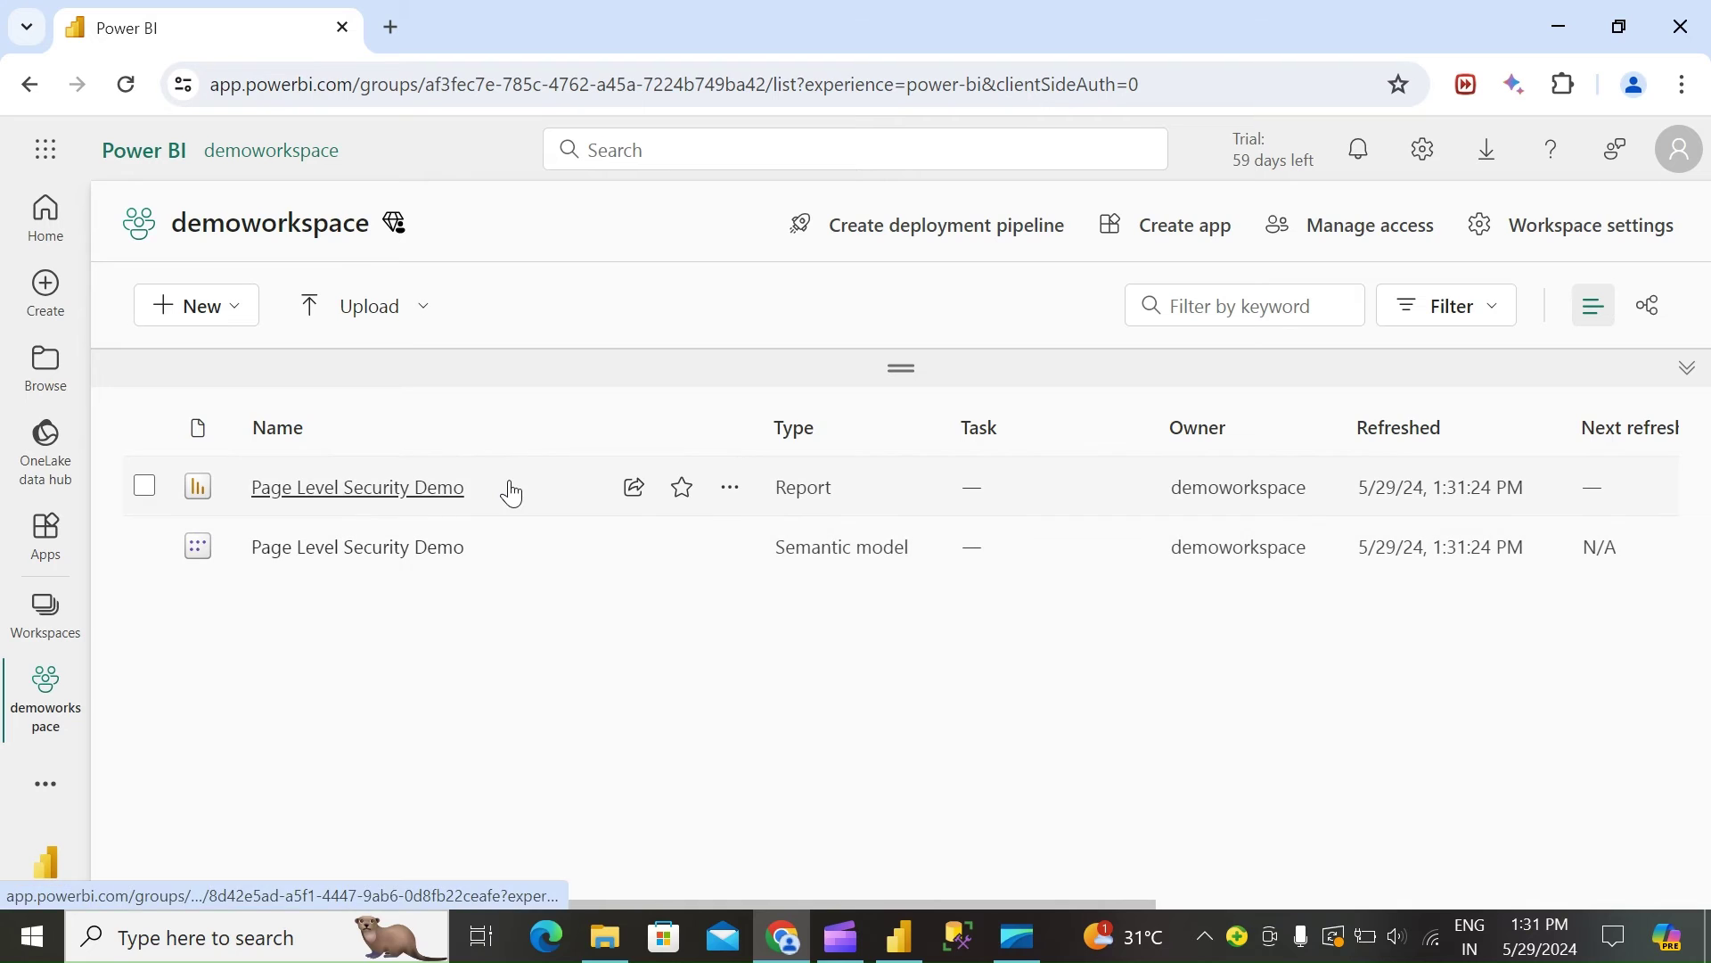
{"action": "left_click", "coordinate": [739, 558]}
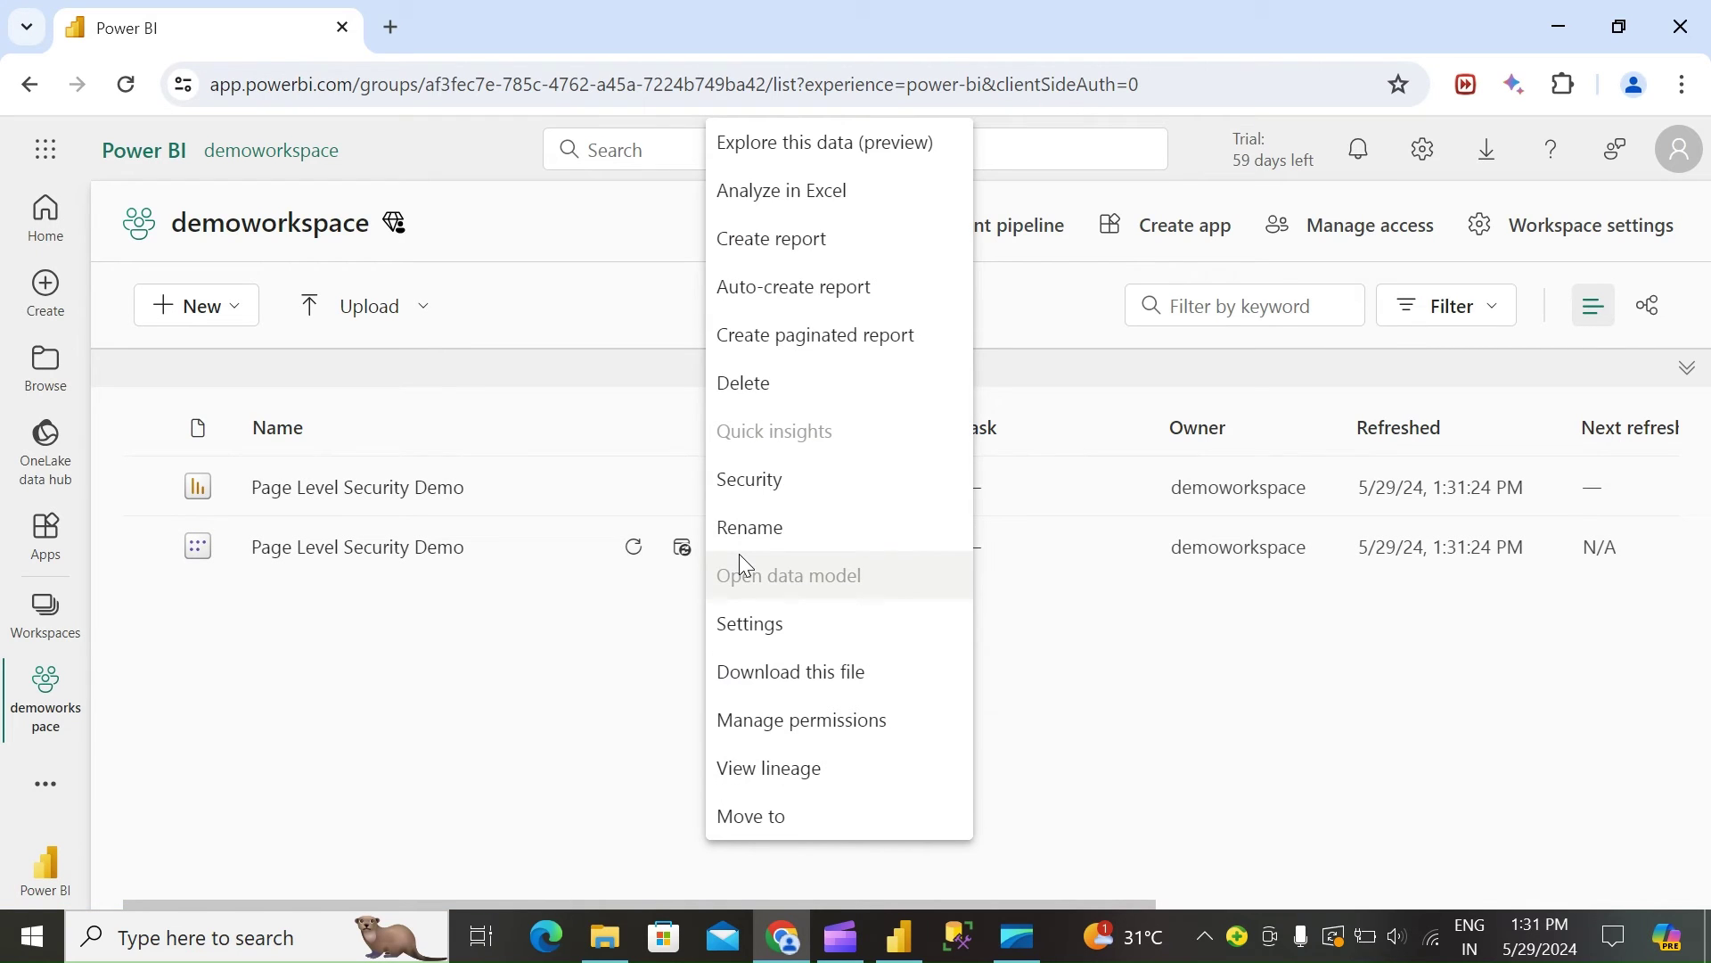
{"action": "left_click", "coordinate": [770, 486]}
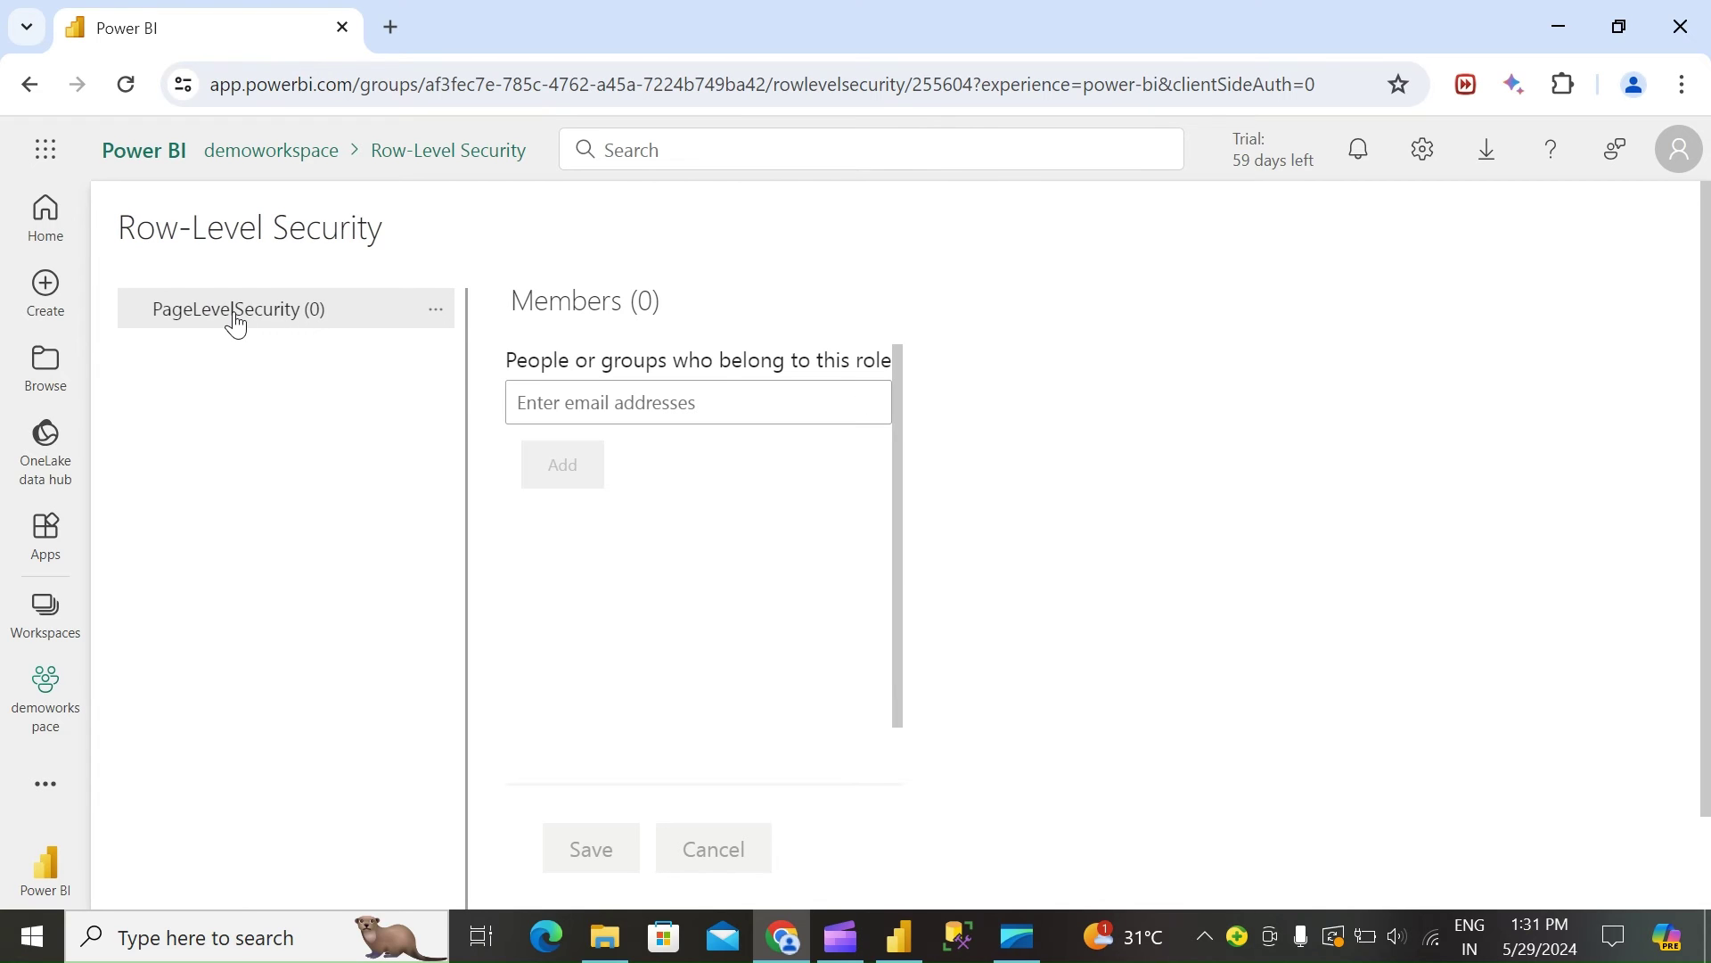
Step: Add the three searched users as PageLevelSecurity role members and save the membership
{"action": "left_click", "coordinate": [645, 395]}
{"action": "type", "text": "deepak"}
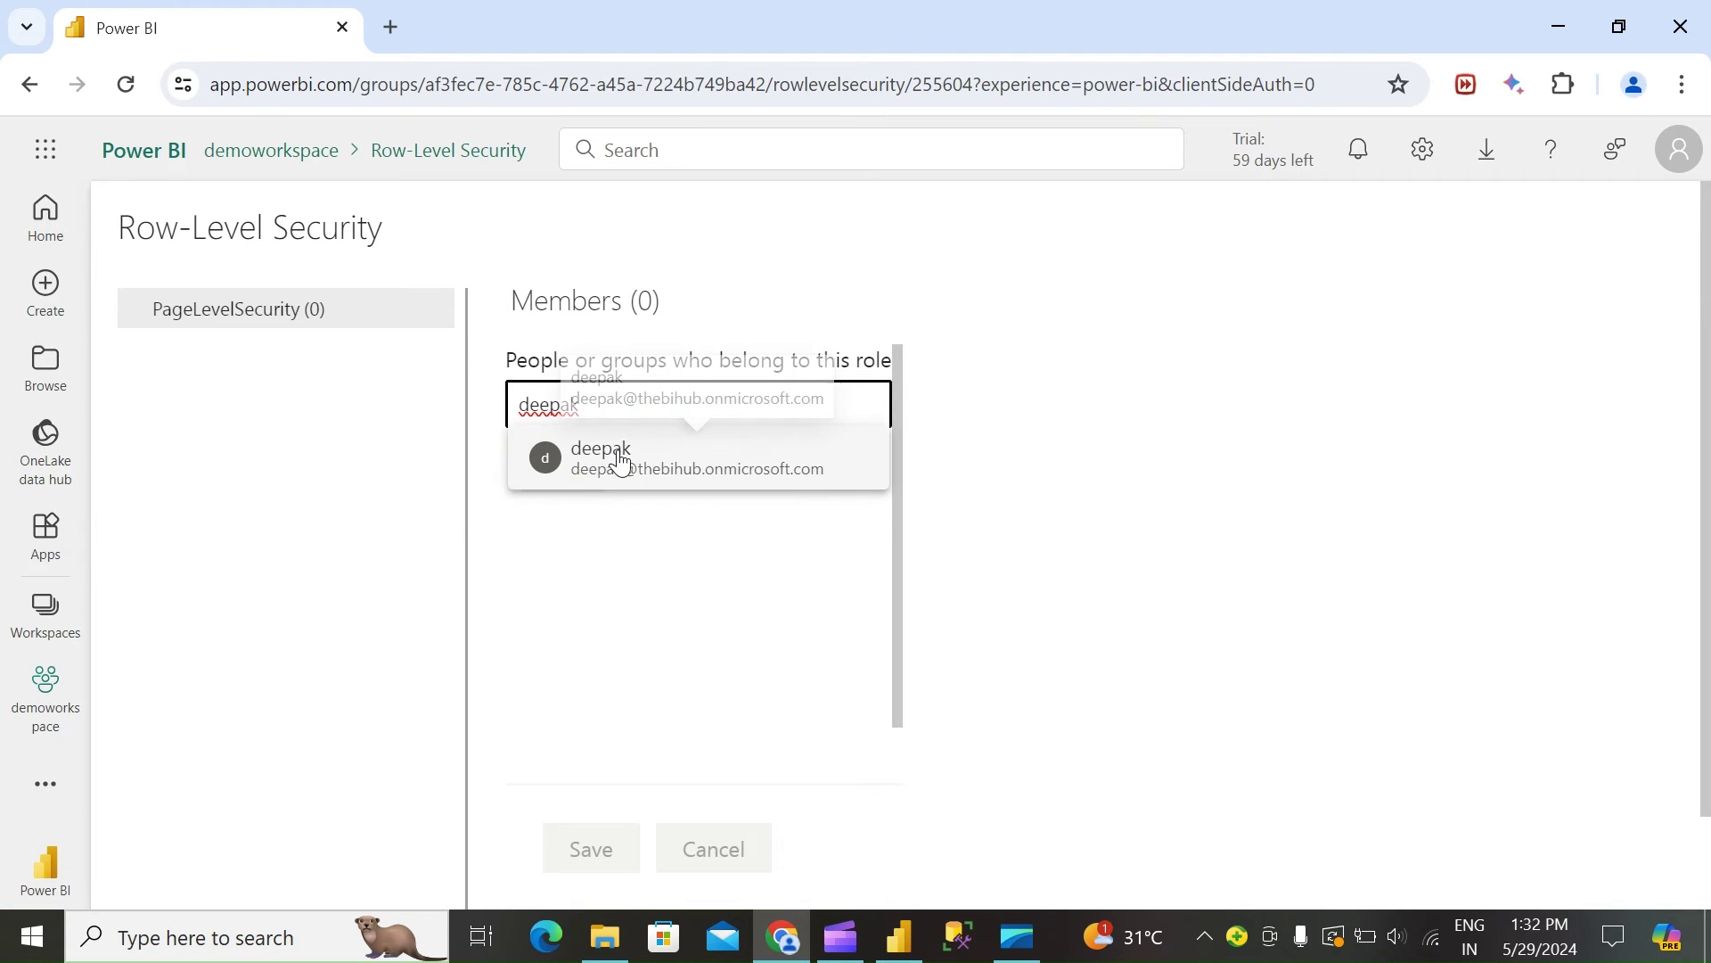
{"action": "left_click", "coordinate": [623, 459]}
{"action": "type", "text": "bhar"}
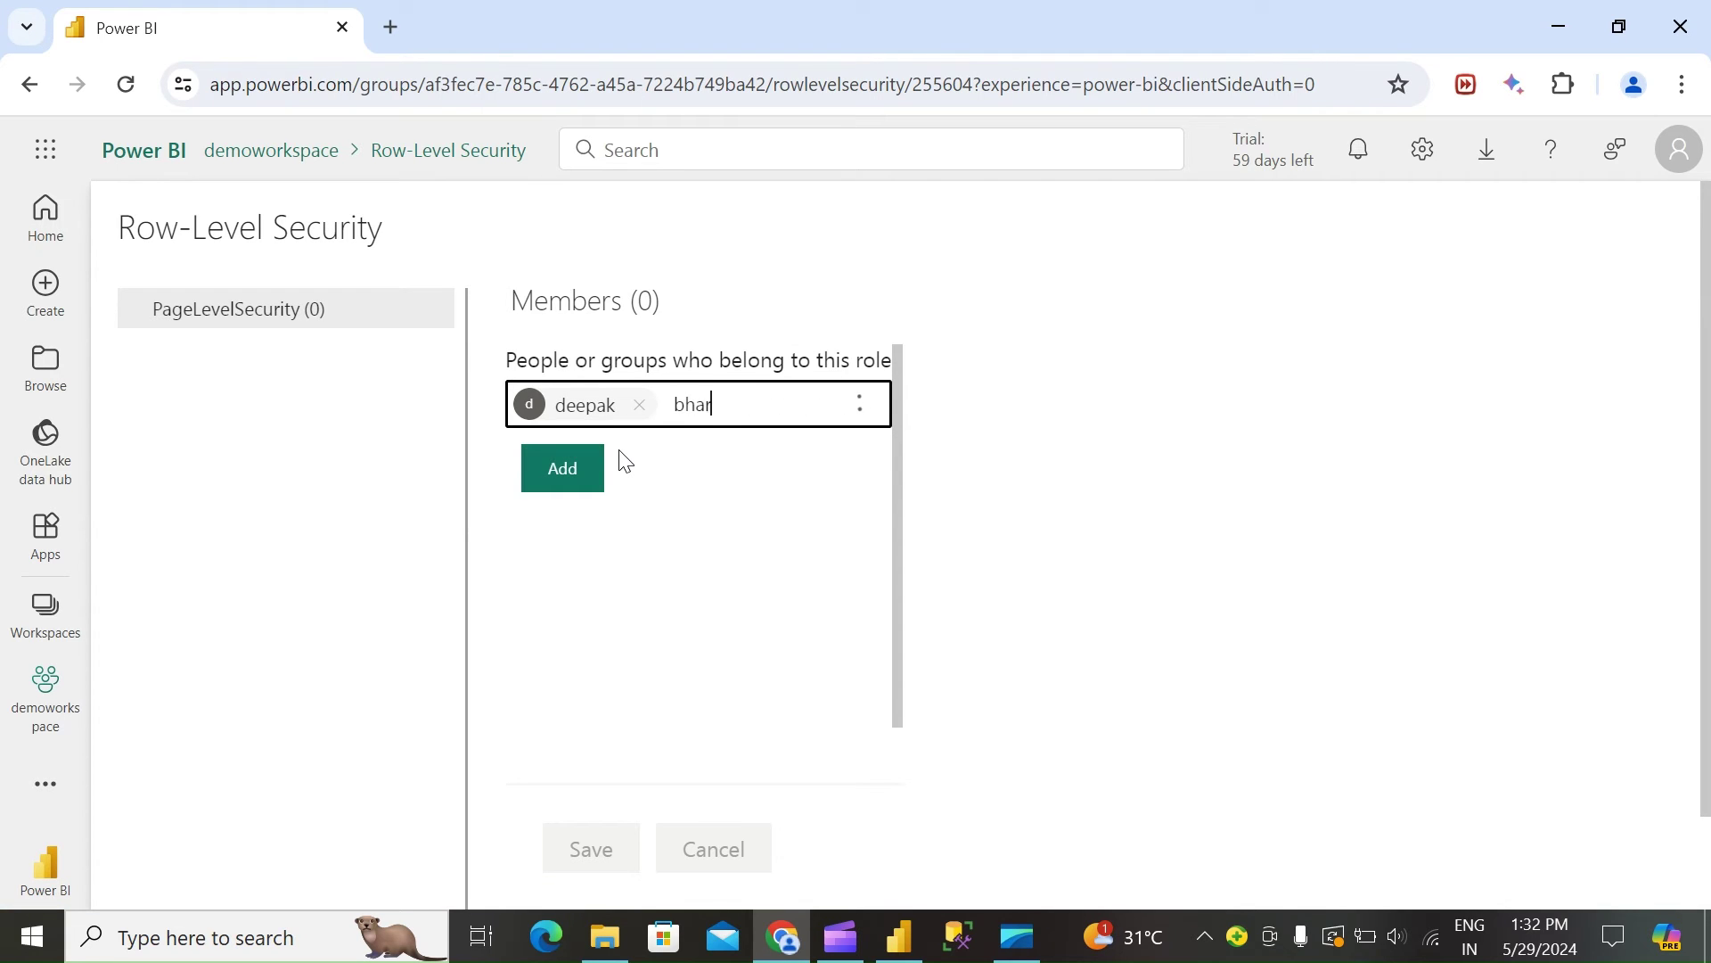
{"action": "type", "text": "ath"}
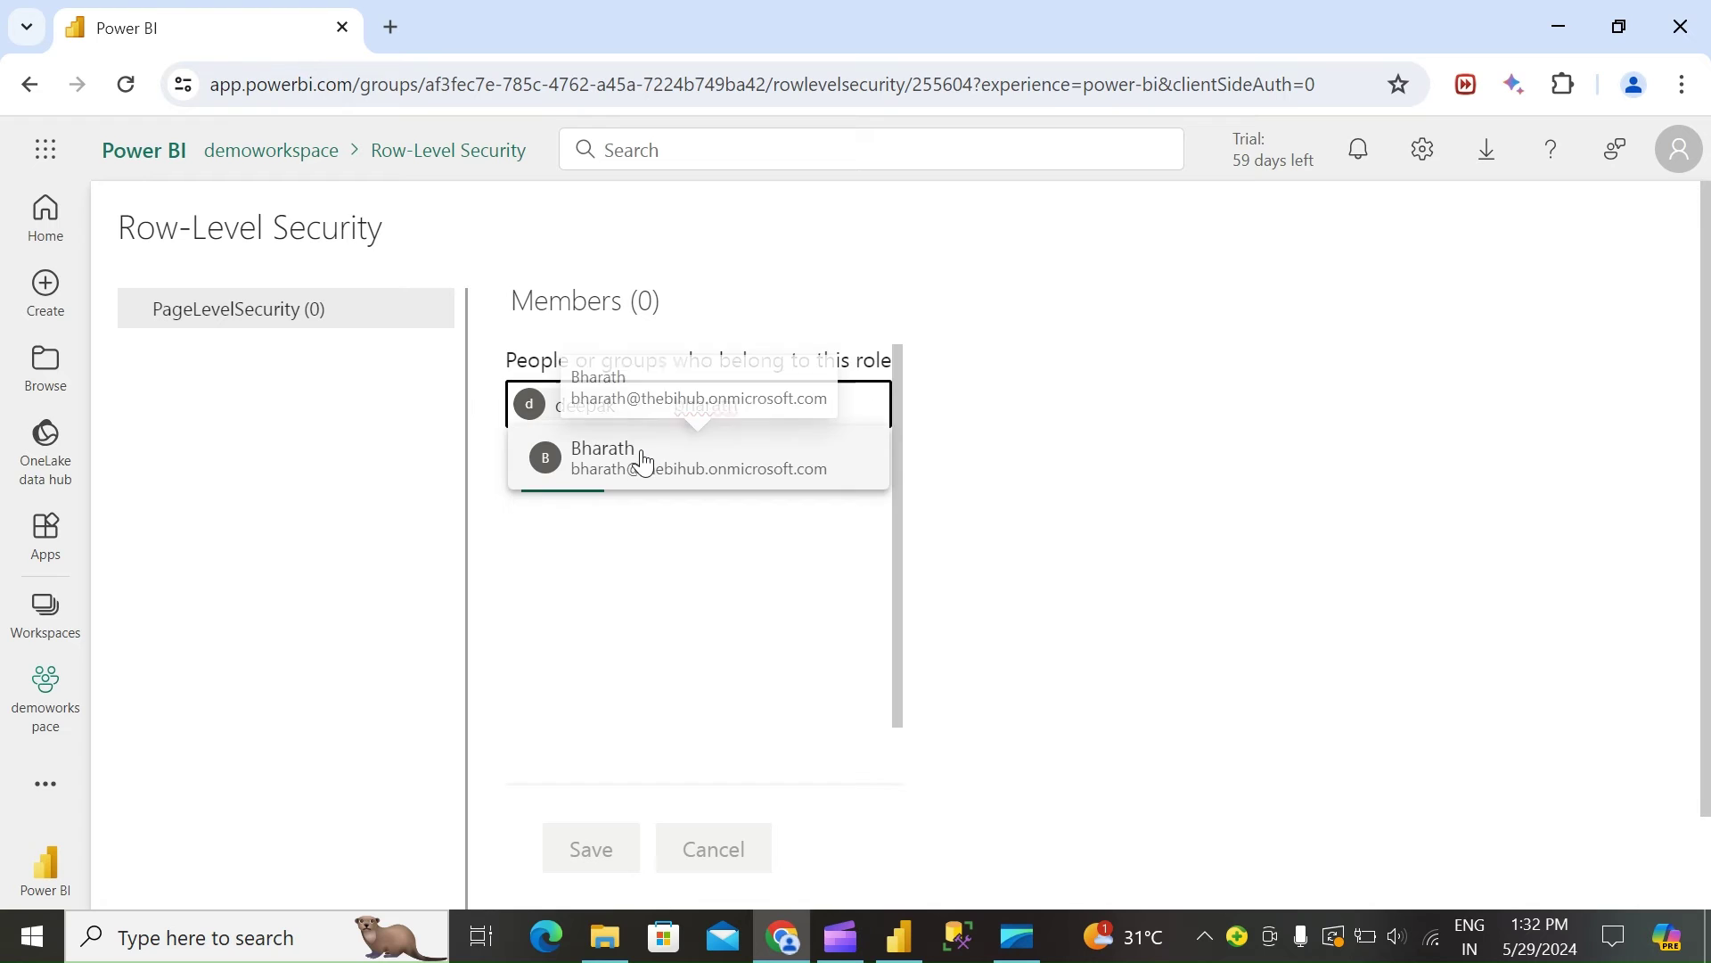
{"action": "left_click", "coordinate": [643, 451]}
{"action": "type", "text": "satish"}
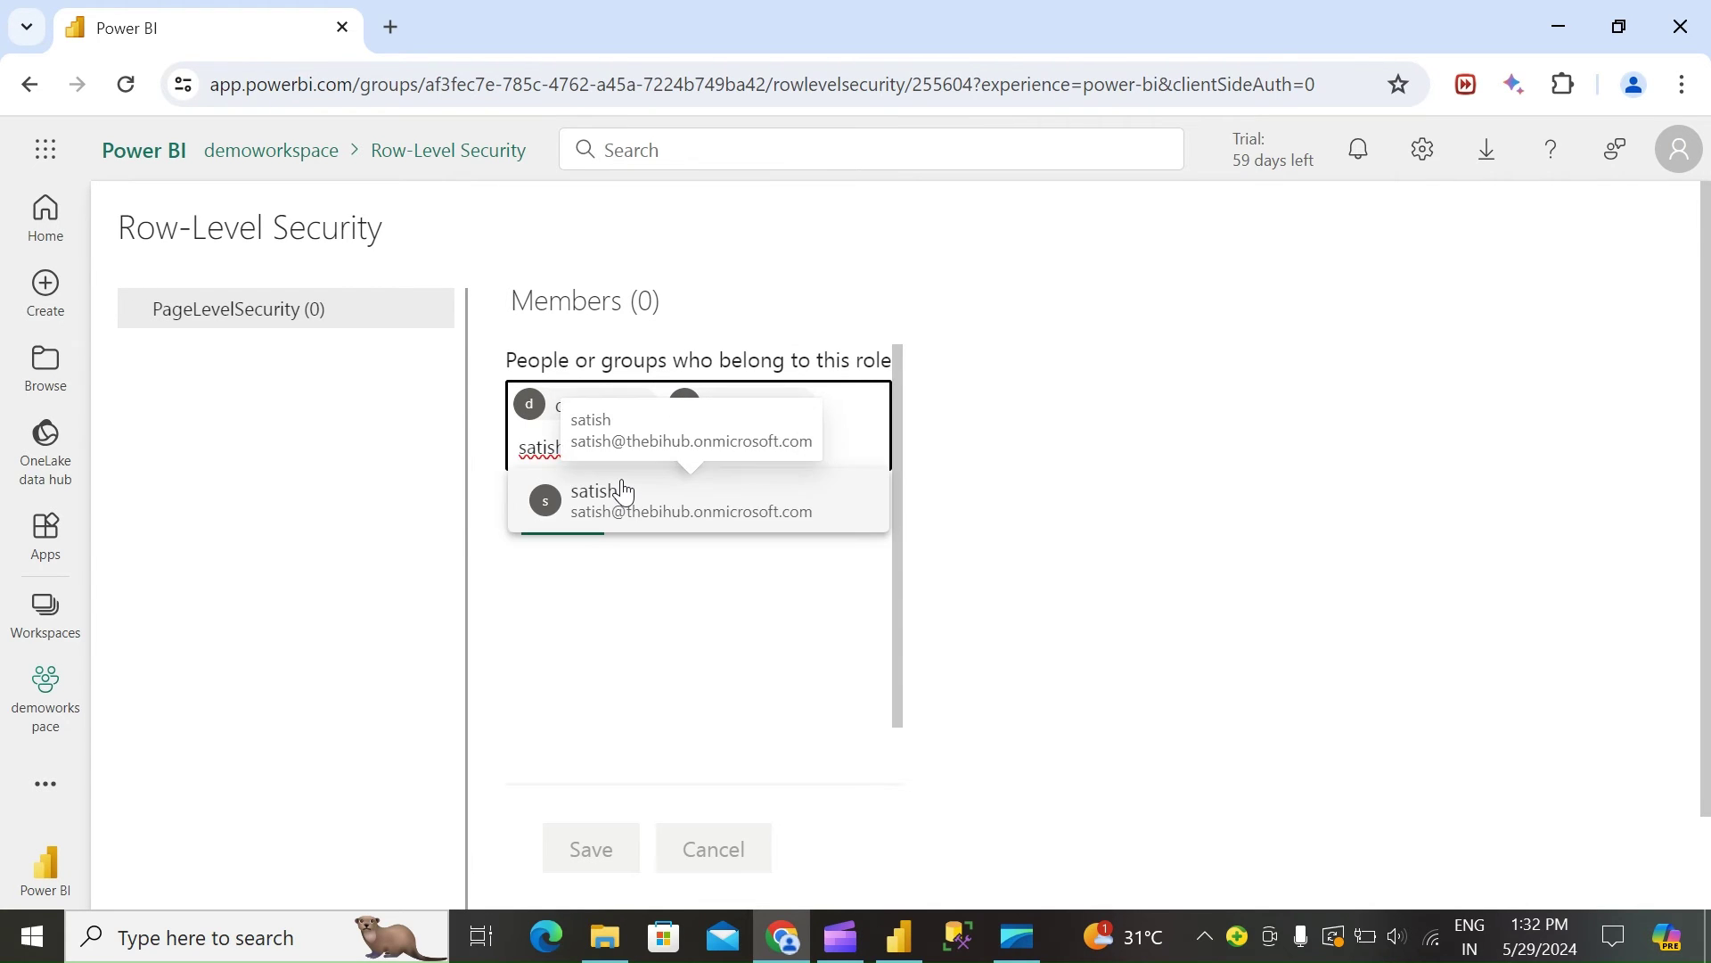
{"action": "left_click", "coordinate": [623, 492]}
{"action": "left_click", "coordinate": [555, 557]}
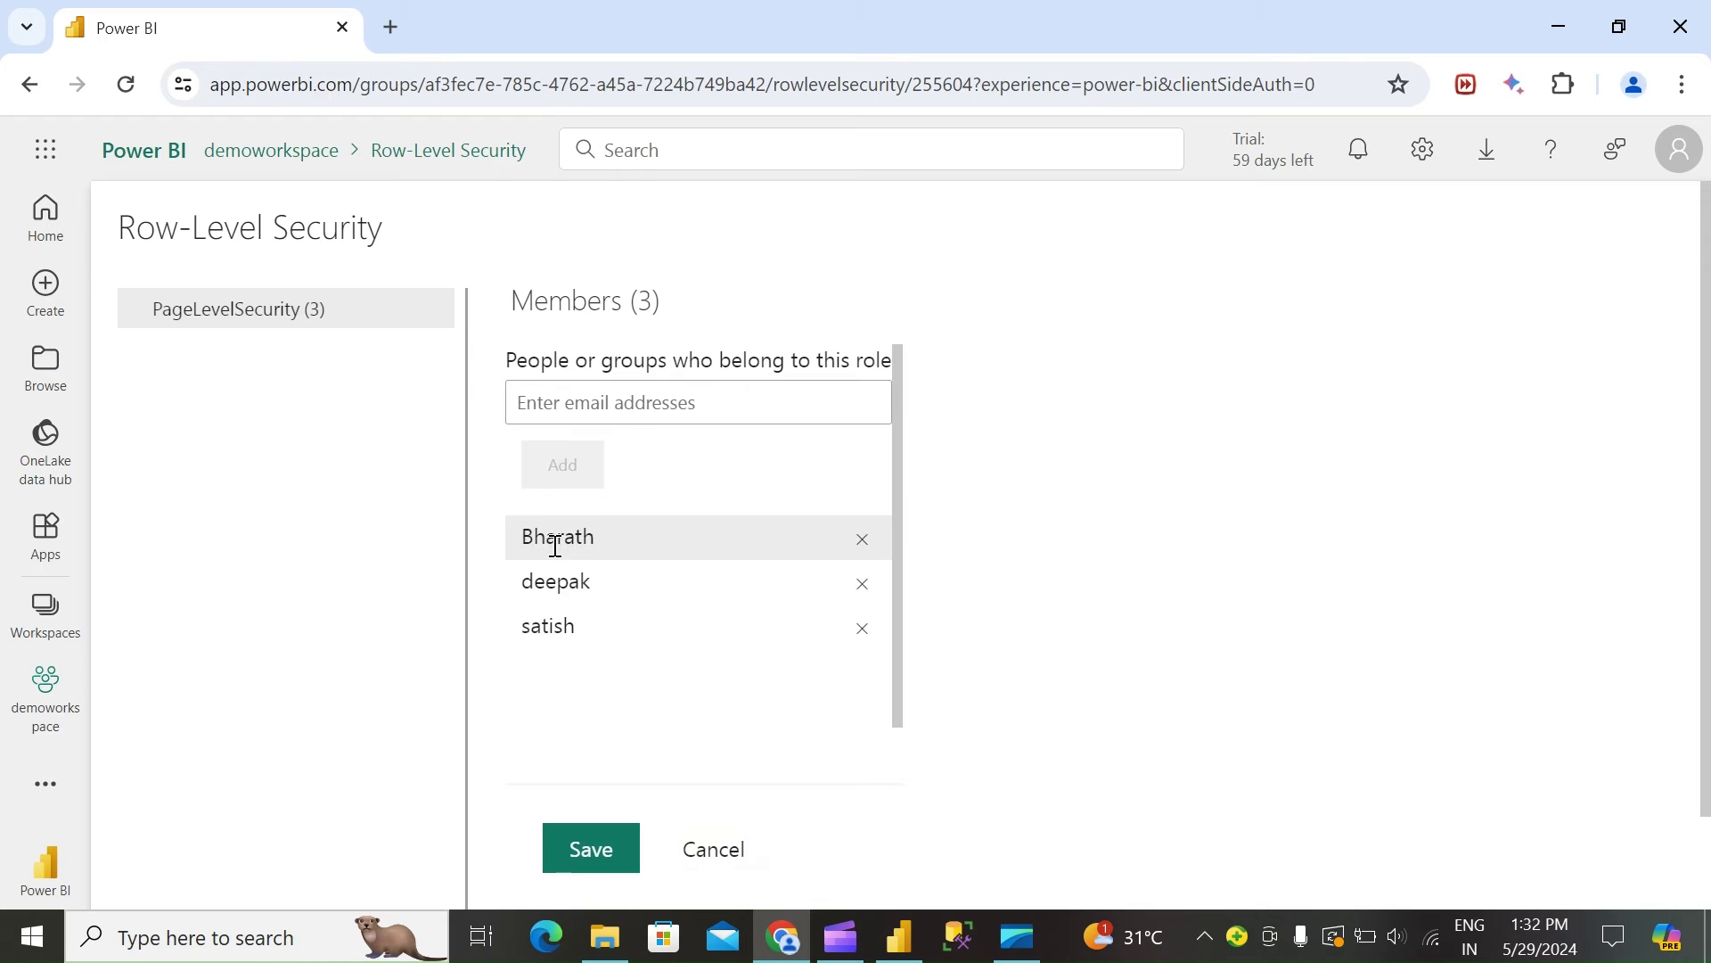
{"action": "left_click", "coordinate": [575, 851]}
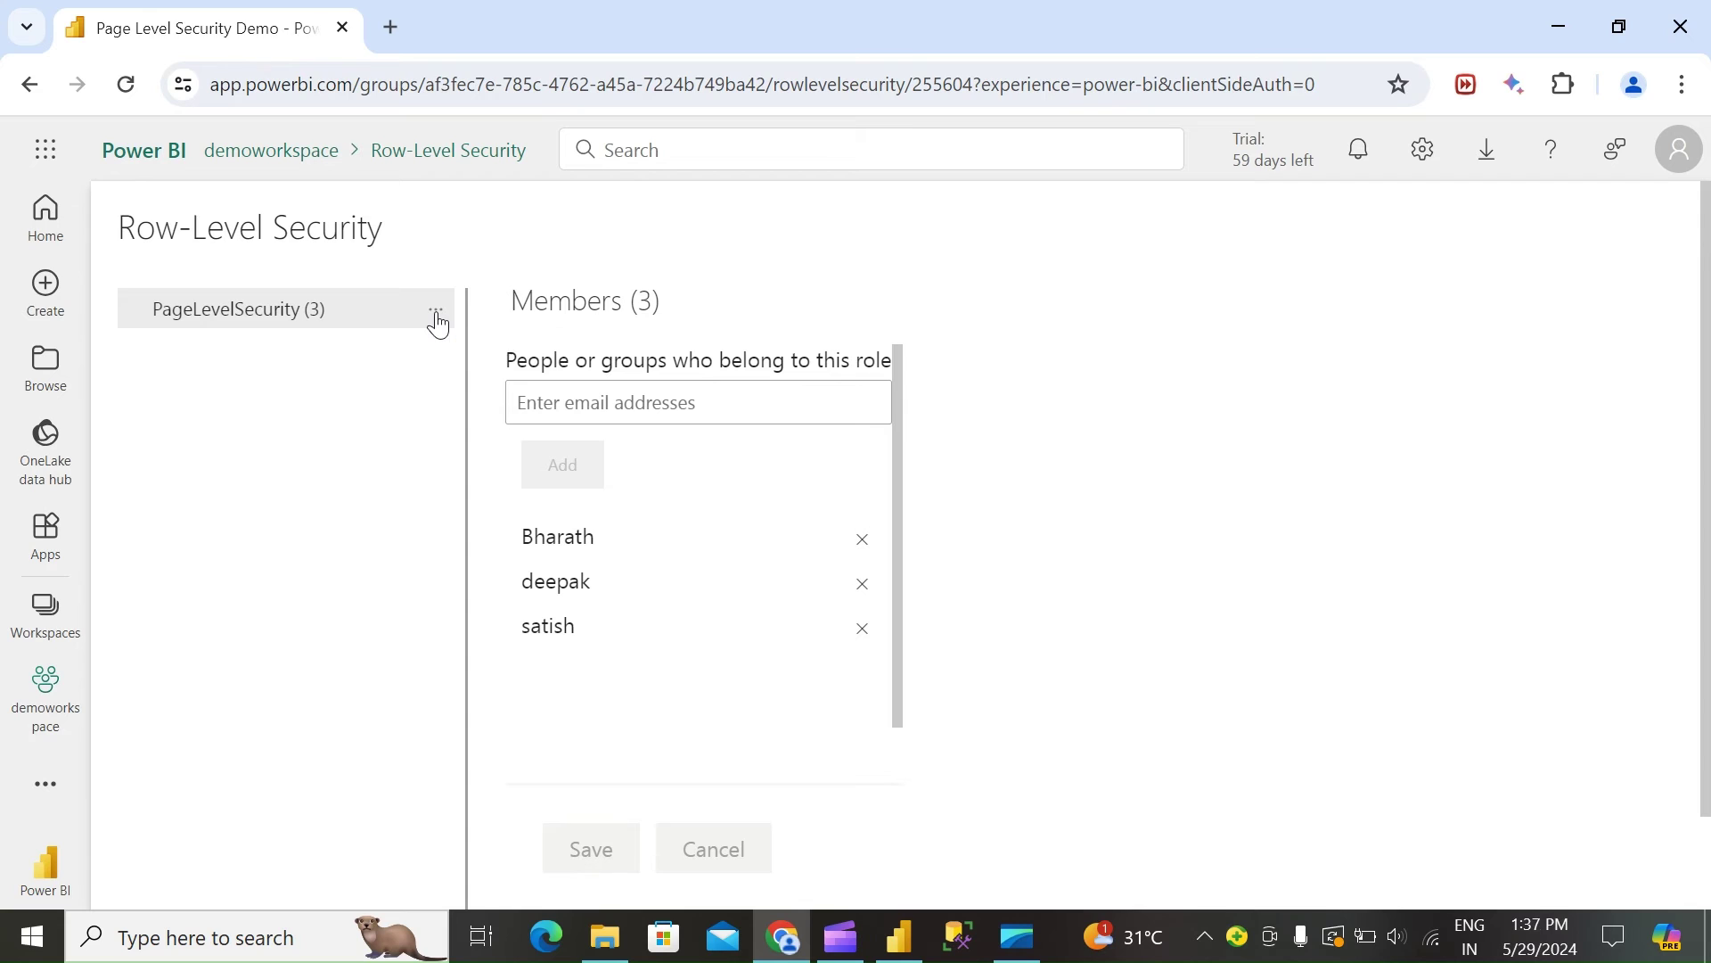
Step: View the report as the PageLevelSecurity role, checking the UserRoles table in Desktop
{"action": "left_click", "coordinate": [434, 318]}
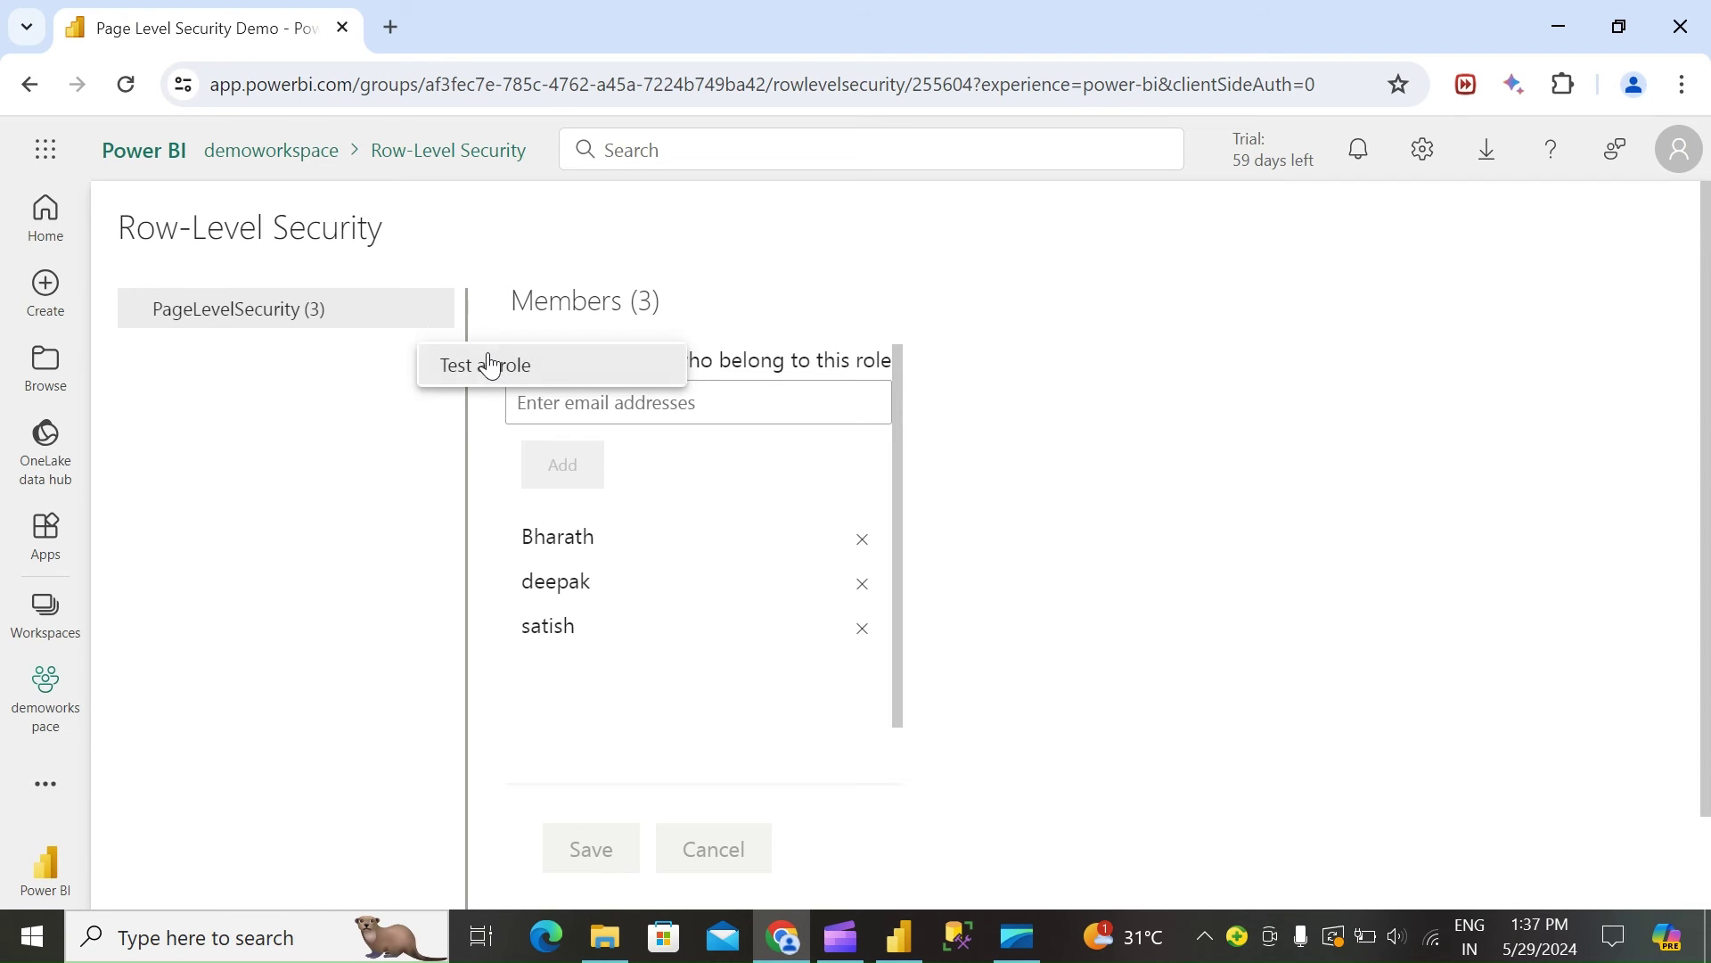
{"action": "left_click", "coordinate": [490, 367]}
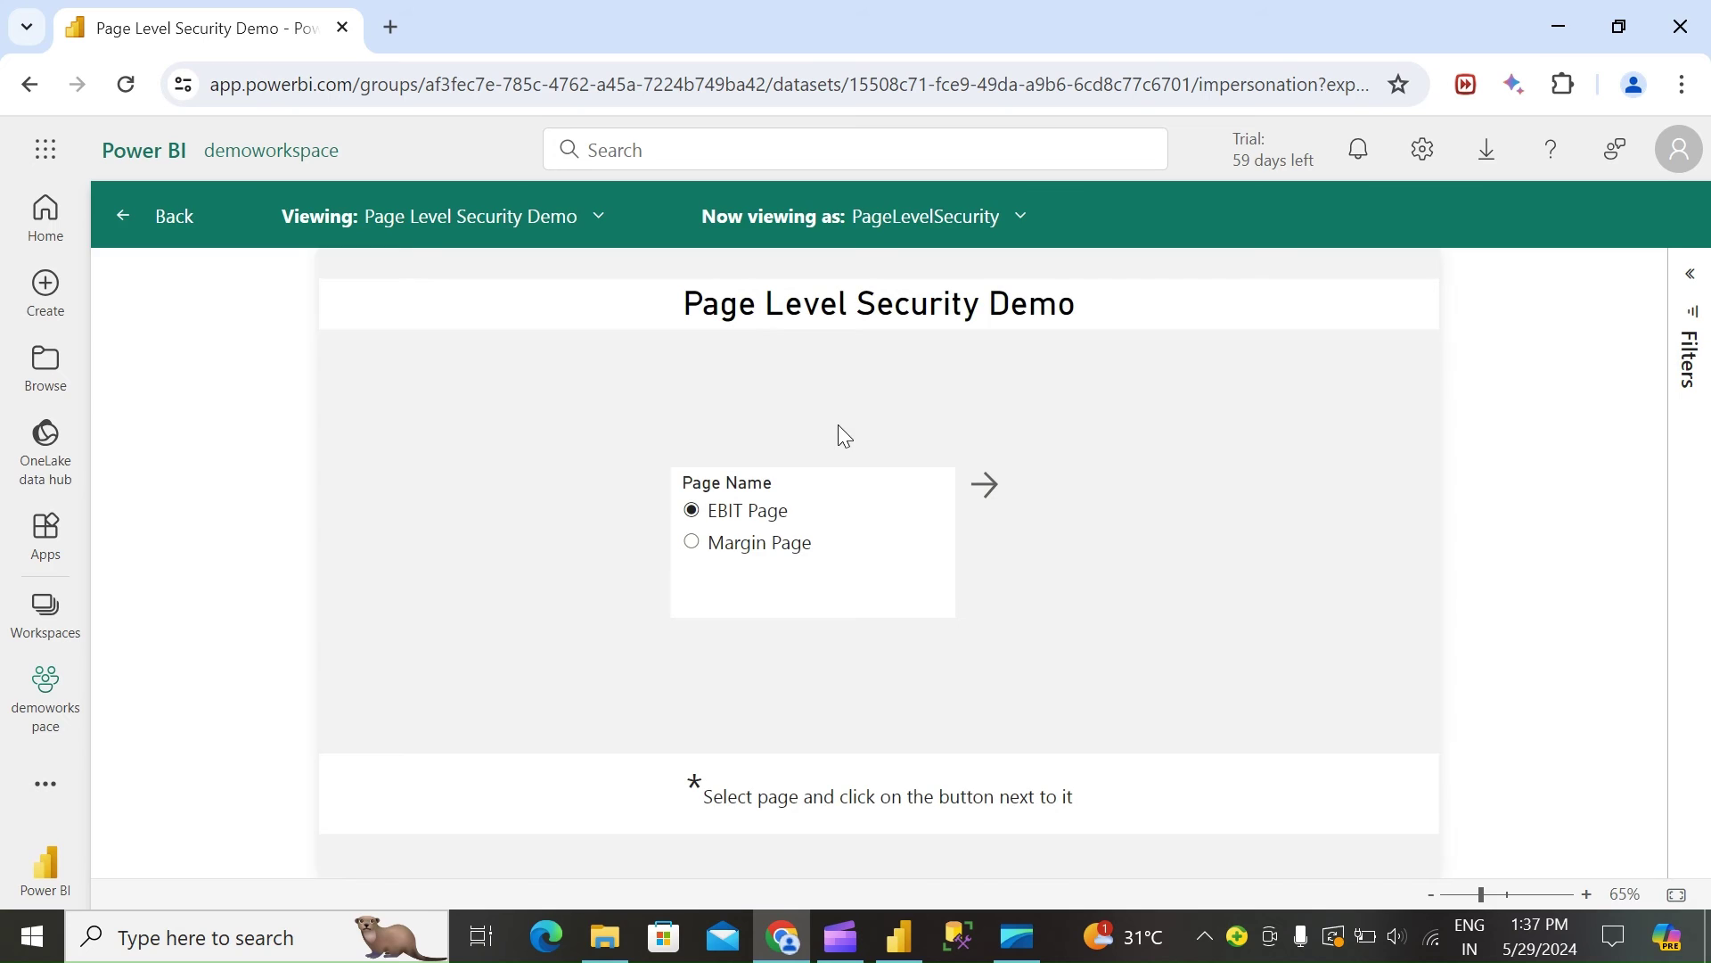
{"action": "left_click", "coordinate": [900, 937]}
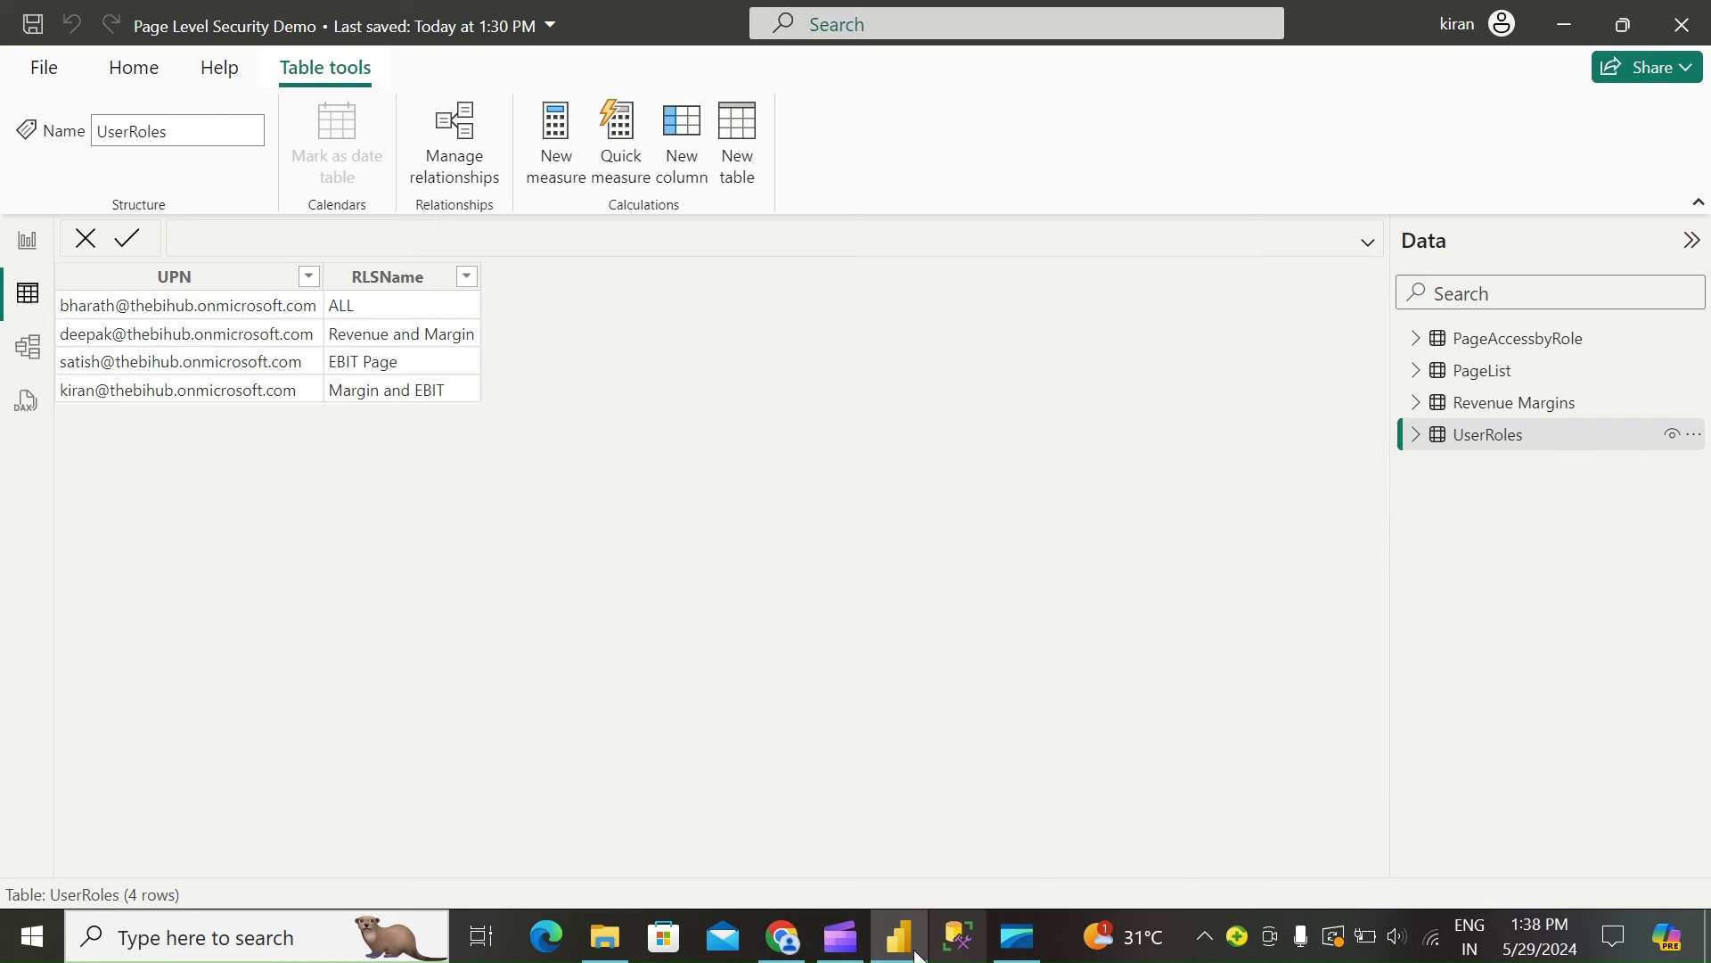
{"action": "left_click", "coordinate": [783, 936]}
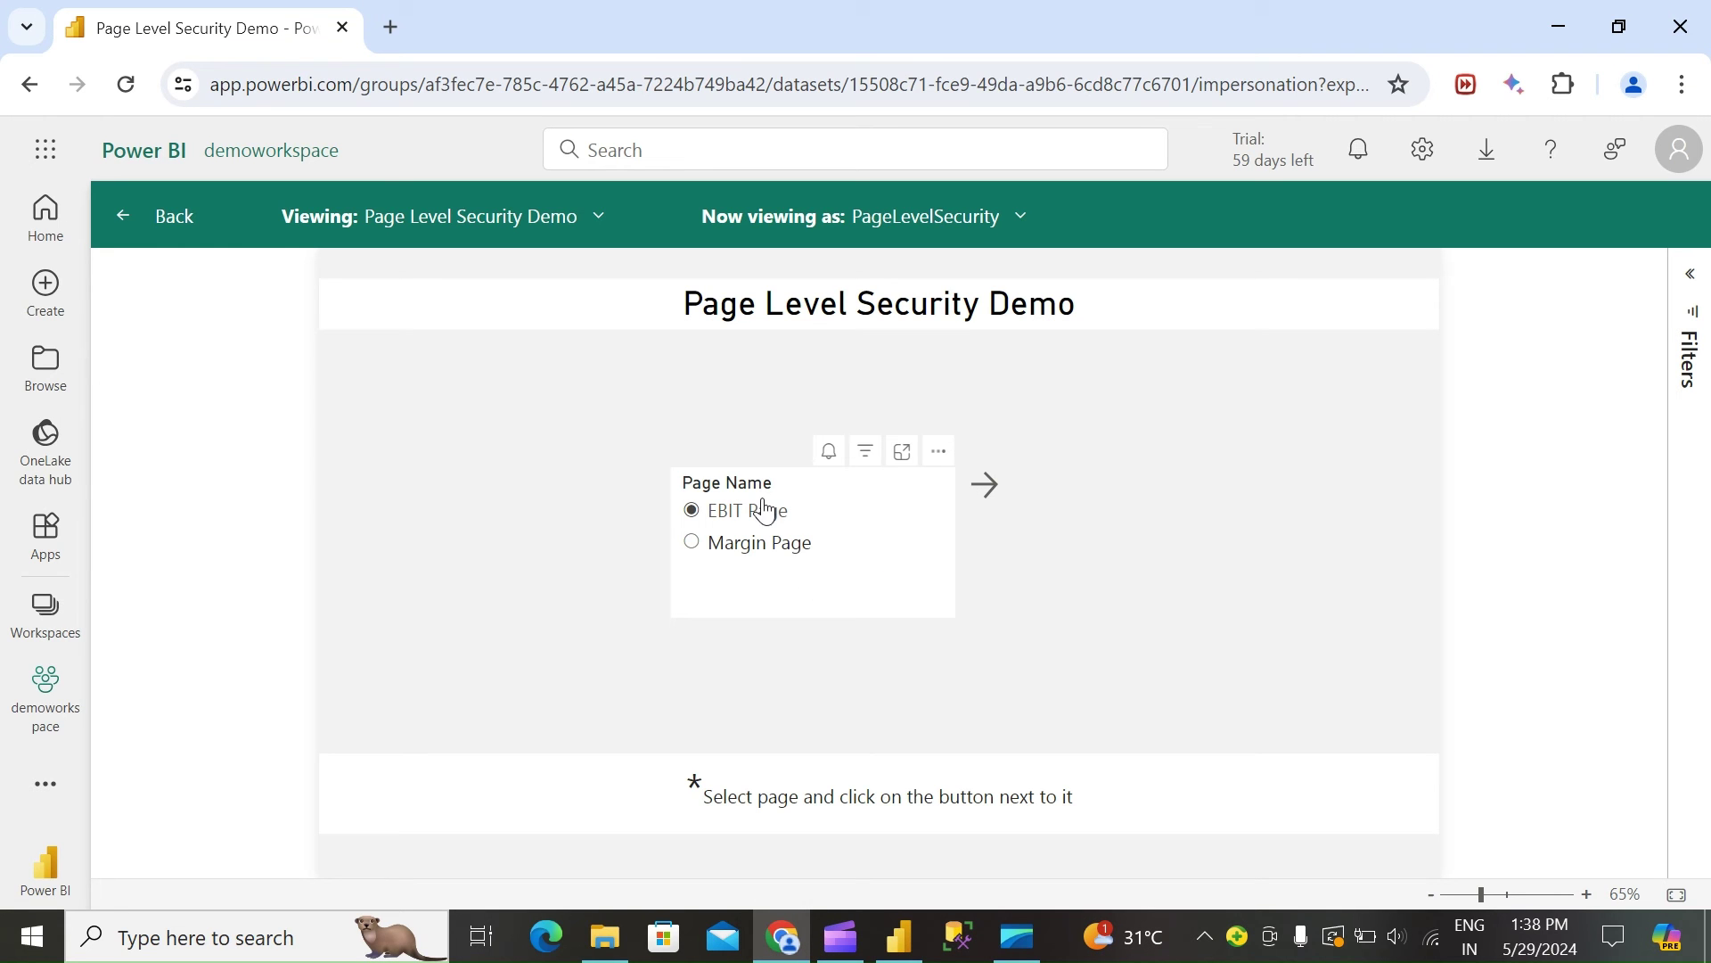
Step: Open EBIT Page, then Margin Page from the Page Name slicer, returning home each time
{"action": "left_click", "coordinate": [985, 486]}
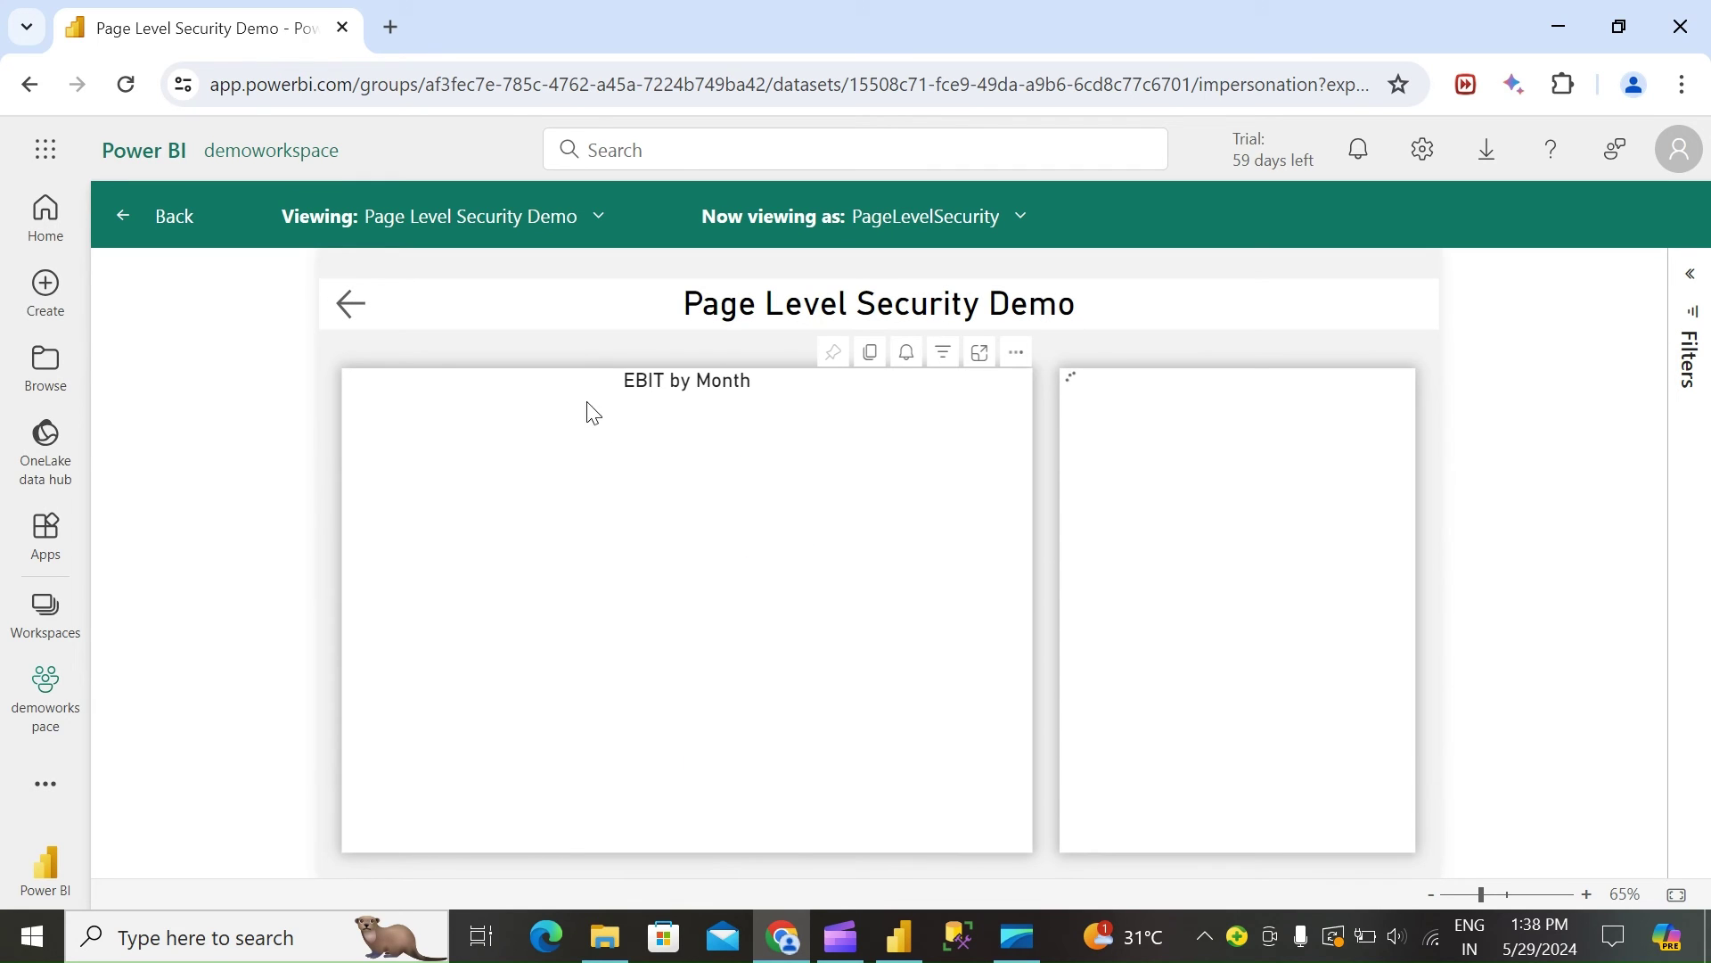
{"action": "left_click", "coordinate": [349, 307]}
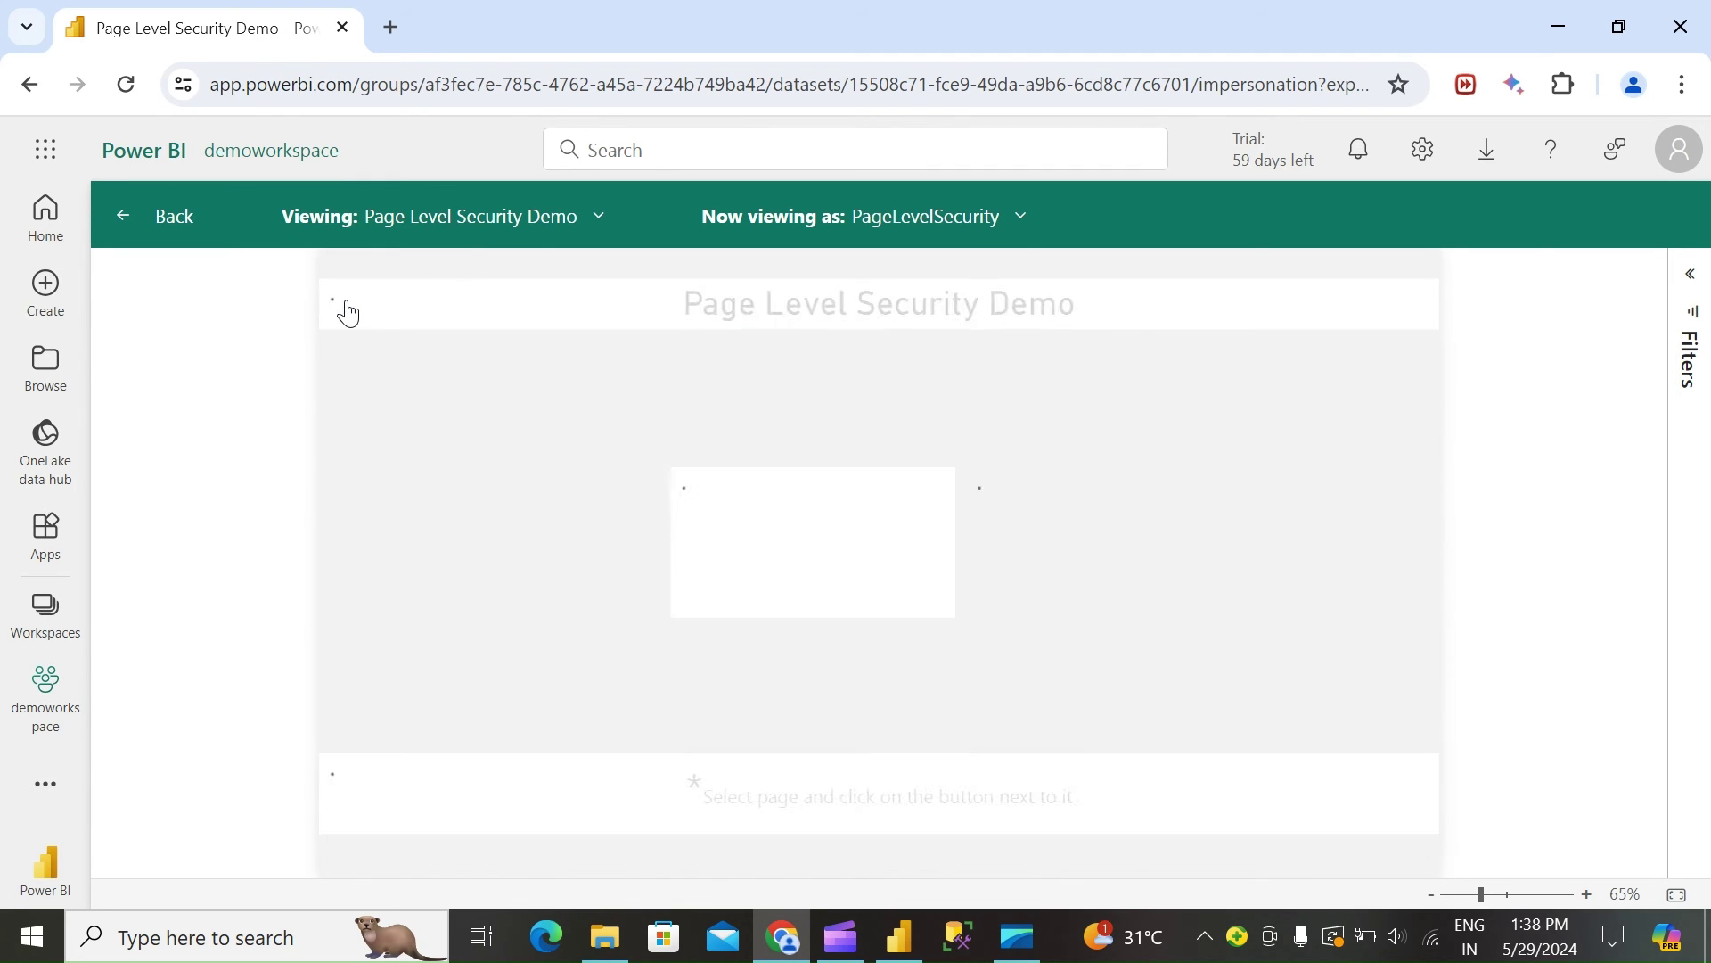
{"action": "left_click", "coordinate": [796, 543]}
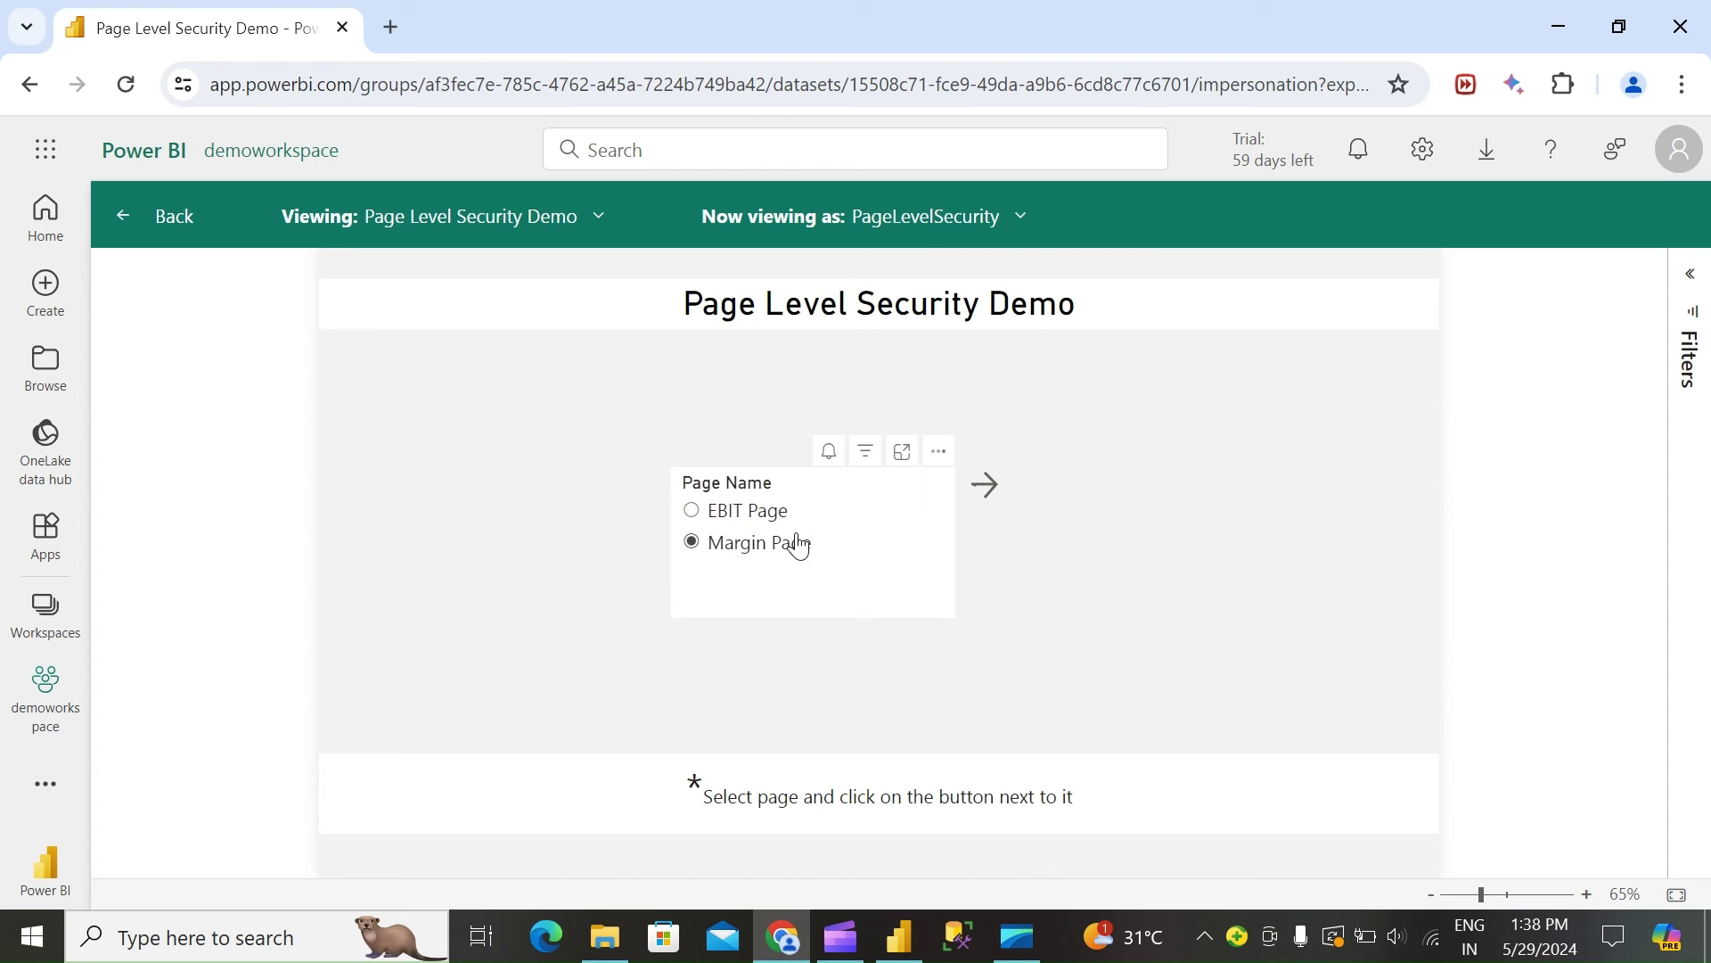
{"action": "left_click", "coordinate": [985, 486]}
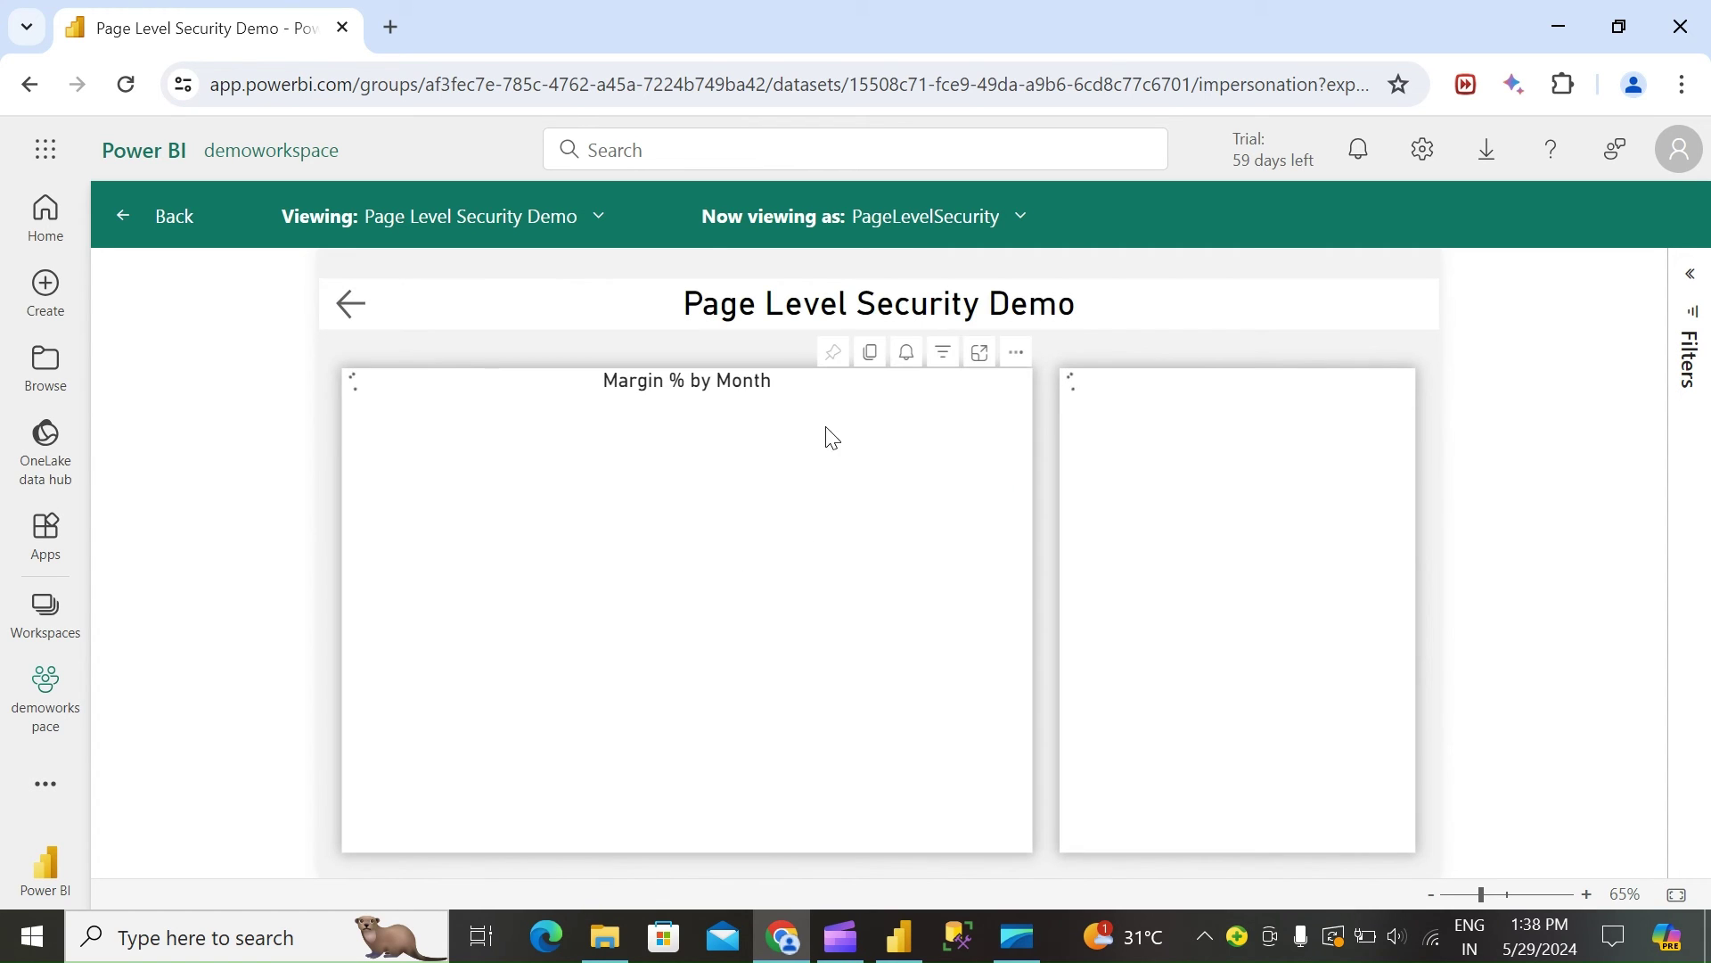
{"action": "left_click", "coordinate": [349, 305]}
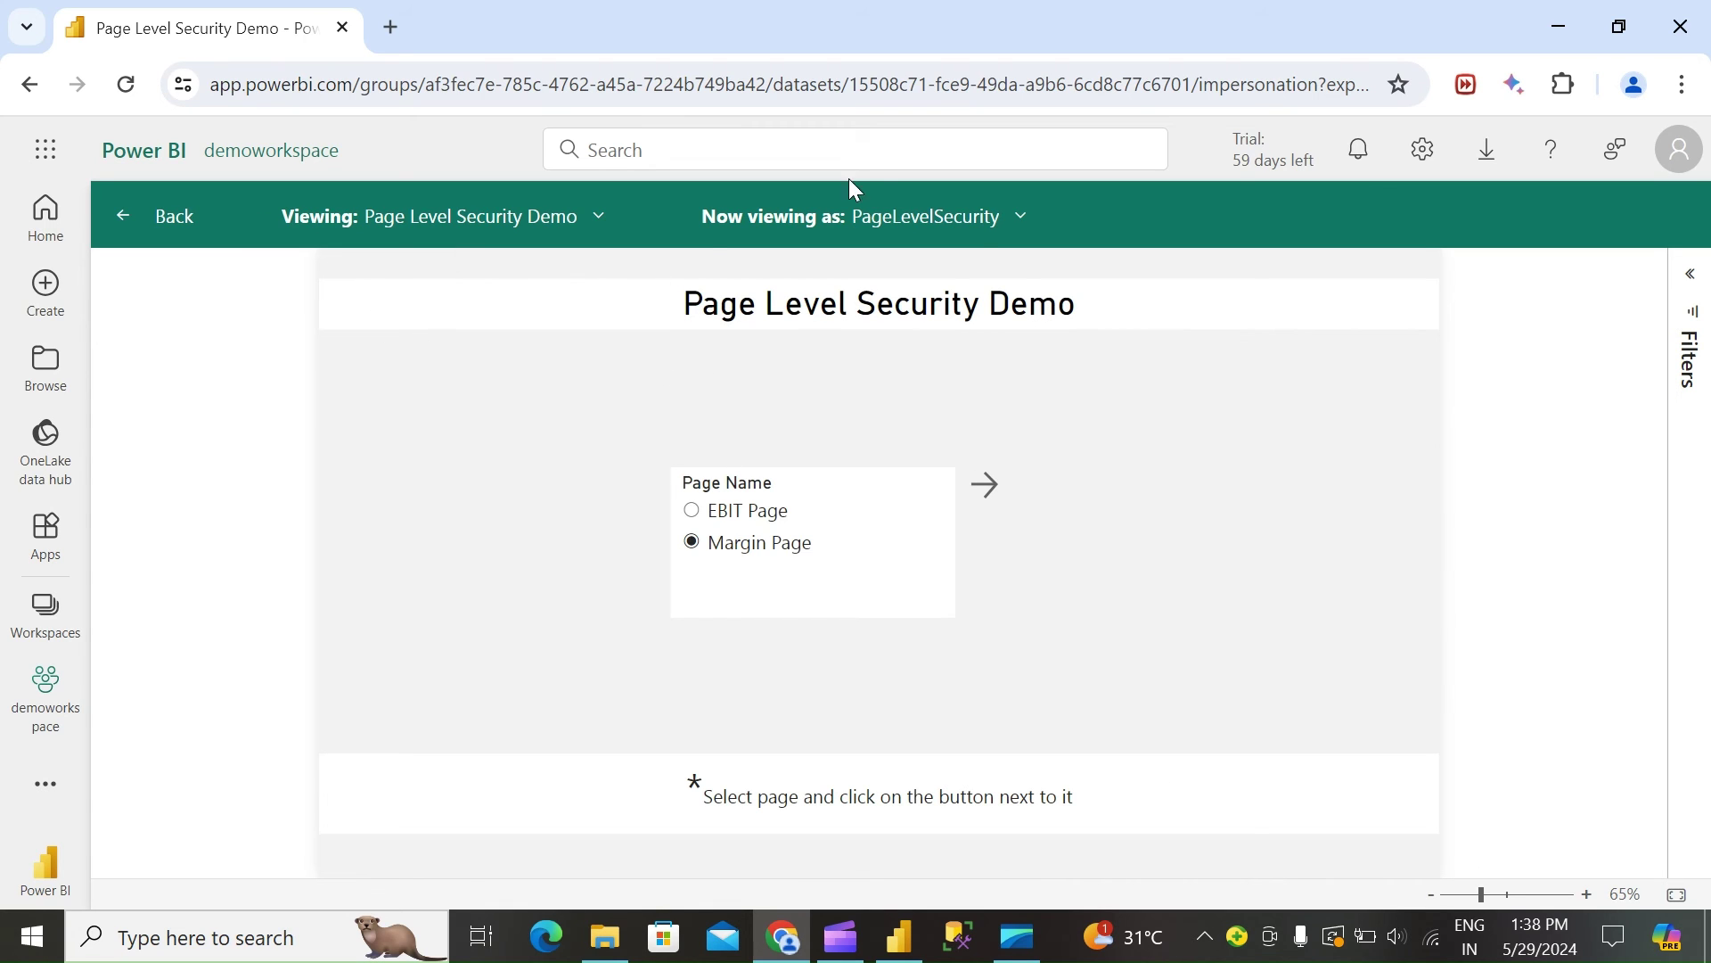
Step: Switch View as to the specific all-access user and apply it
{"action": "left_click", "coordinate": [984, 228]}
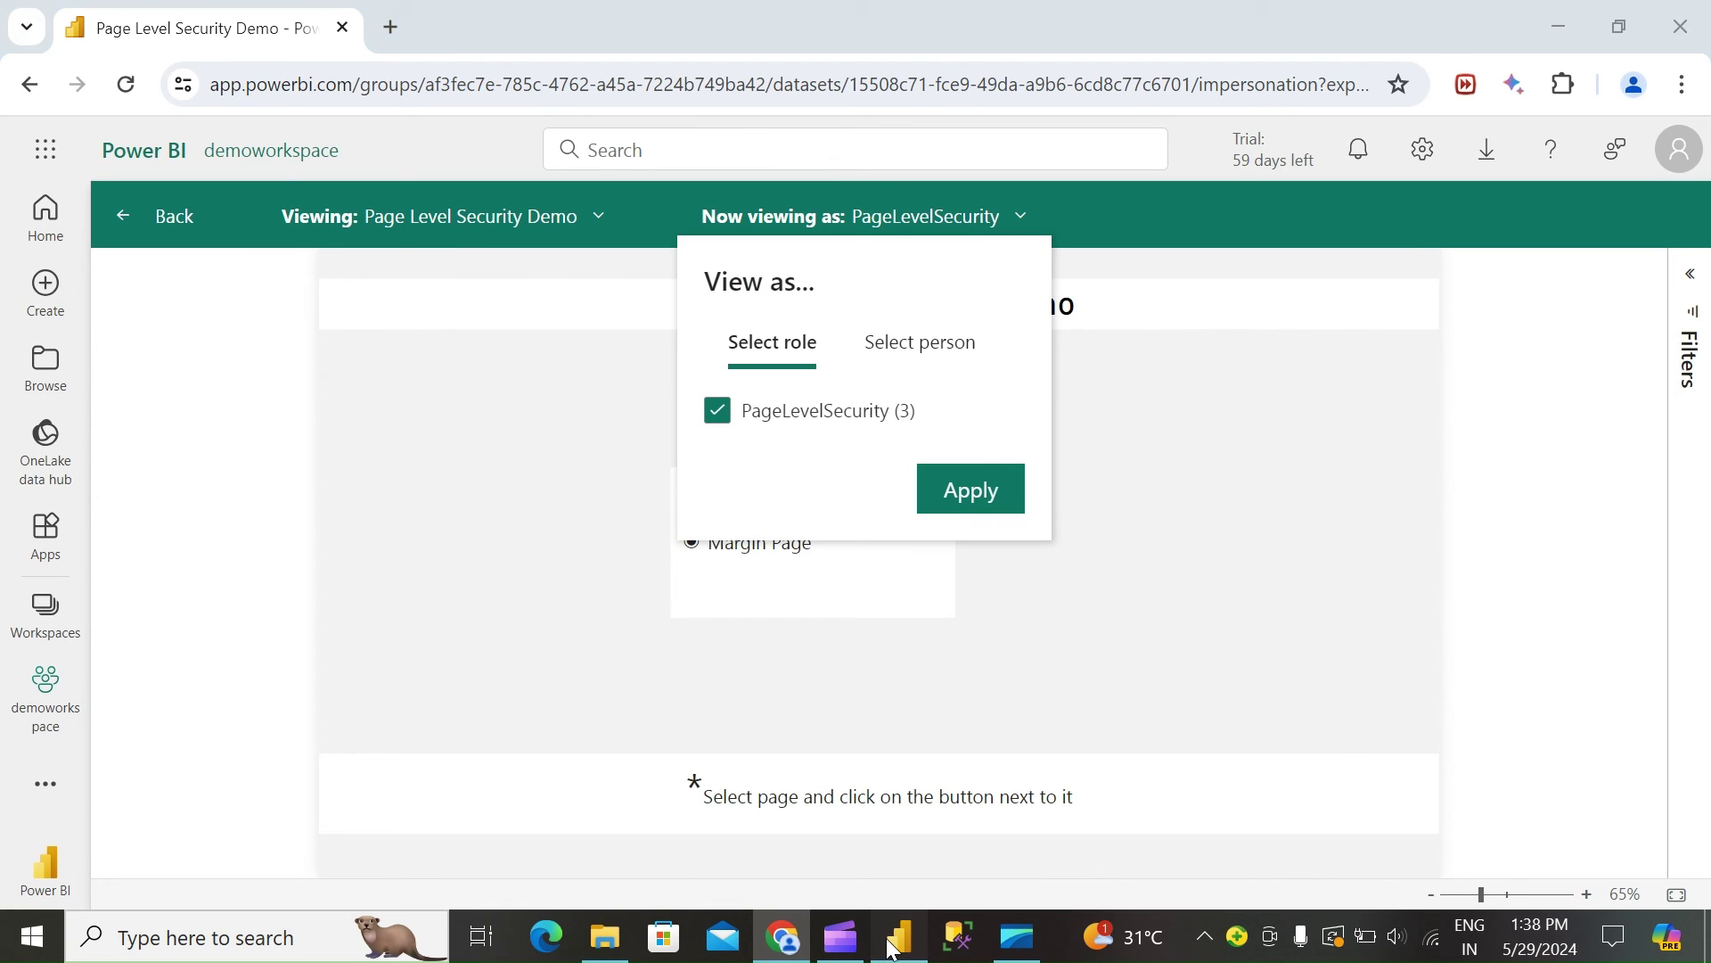
{"action": "left_click", "coordinate": [899, 936]}
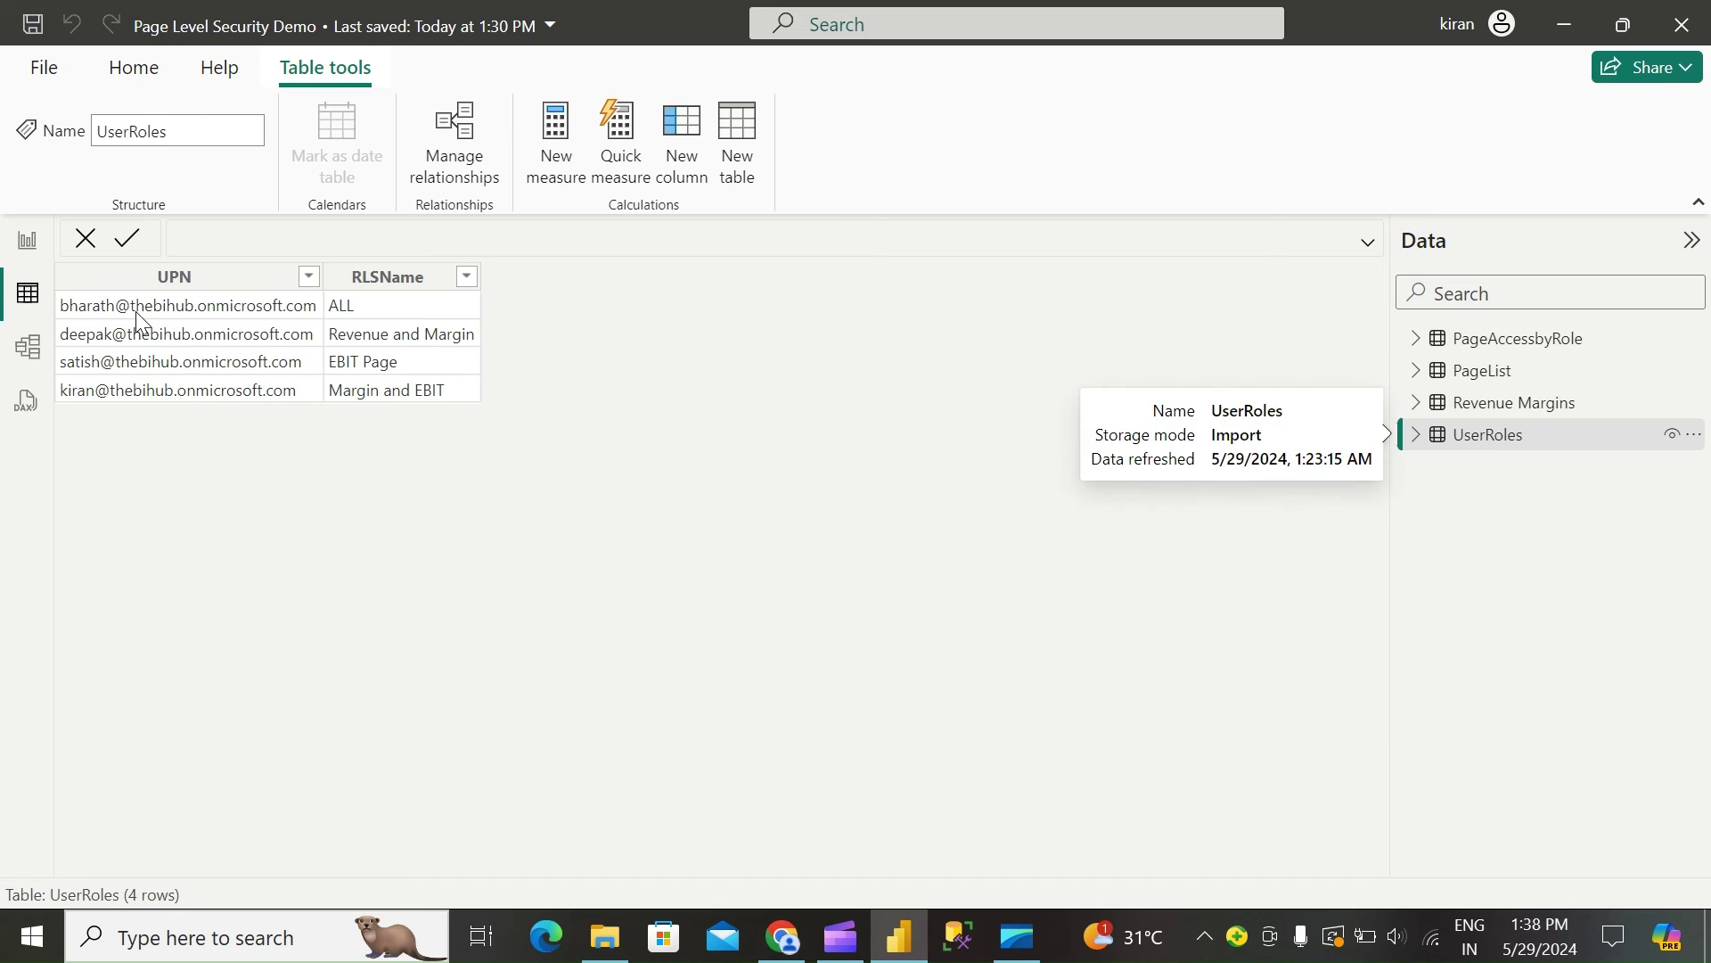
{"action": "left_click", "coordinate": [781, 933]}
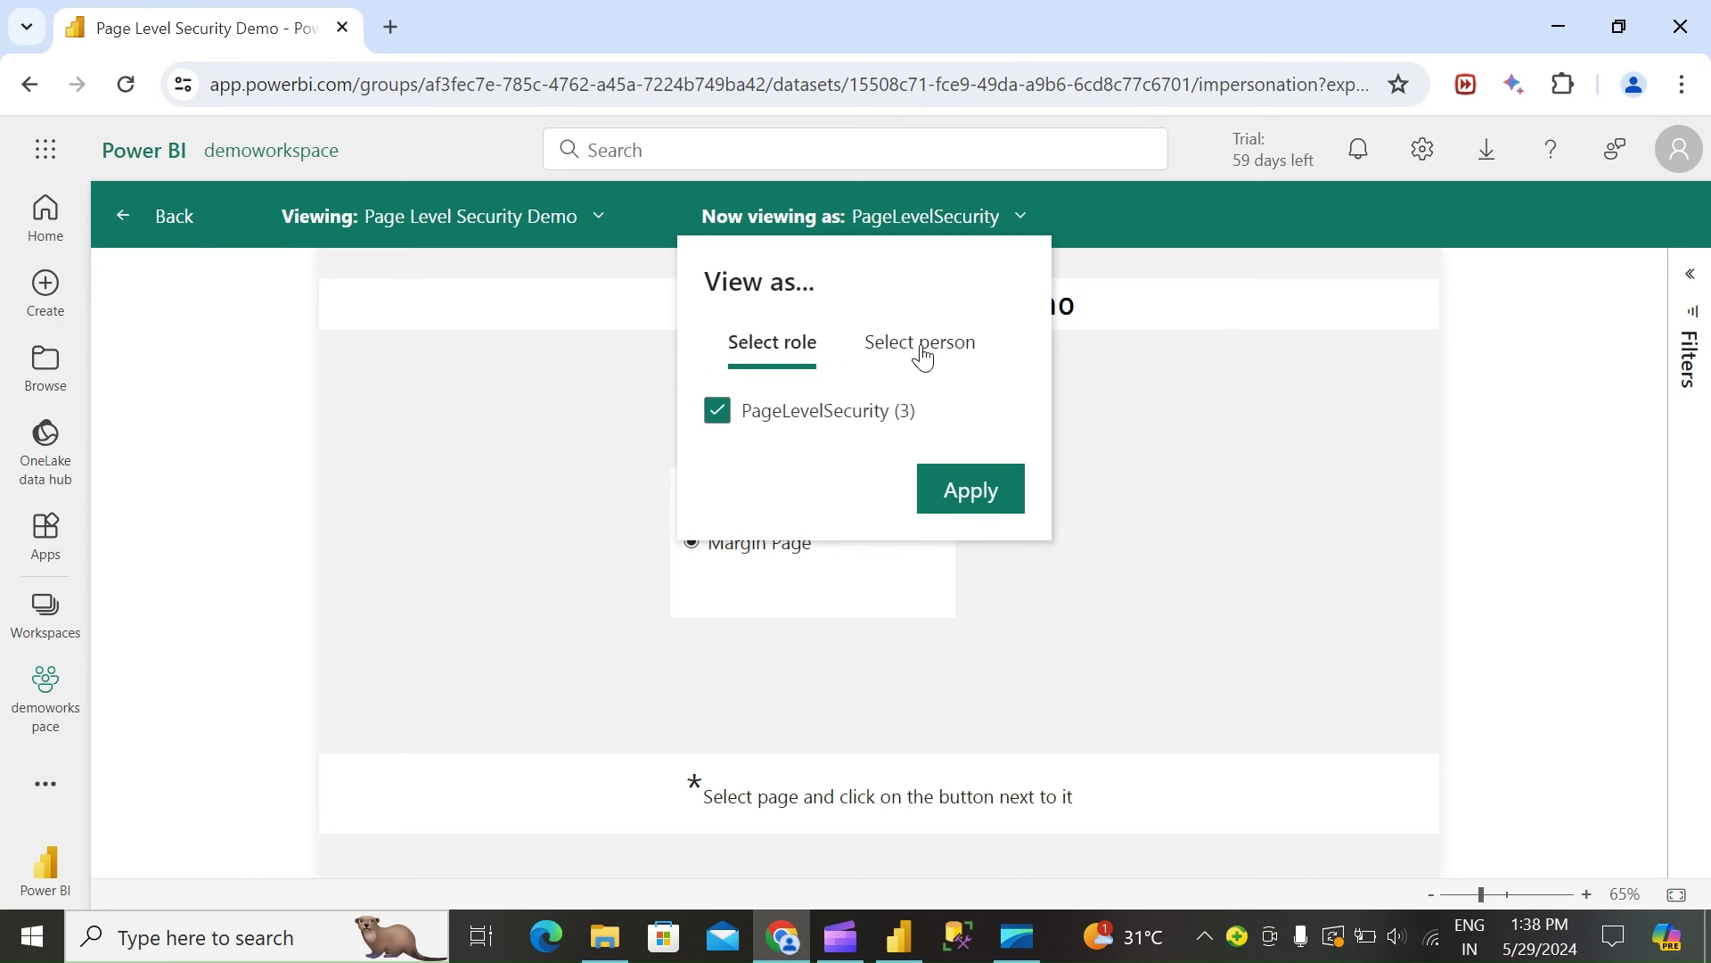
{"action": "left_click", "coordinate": [925, 352]}
{"action": "left_click", "coordinate": [842, 418]}
{"action": "type", "text": "bha"}
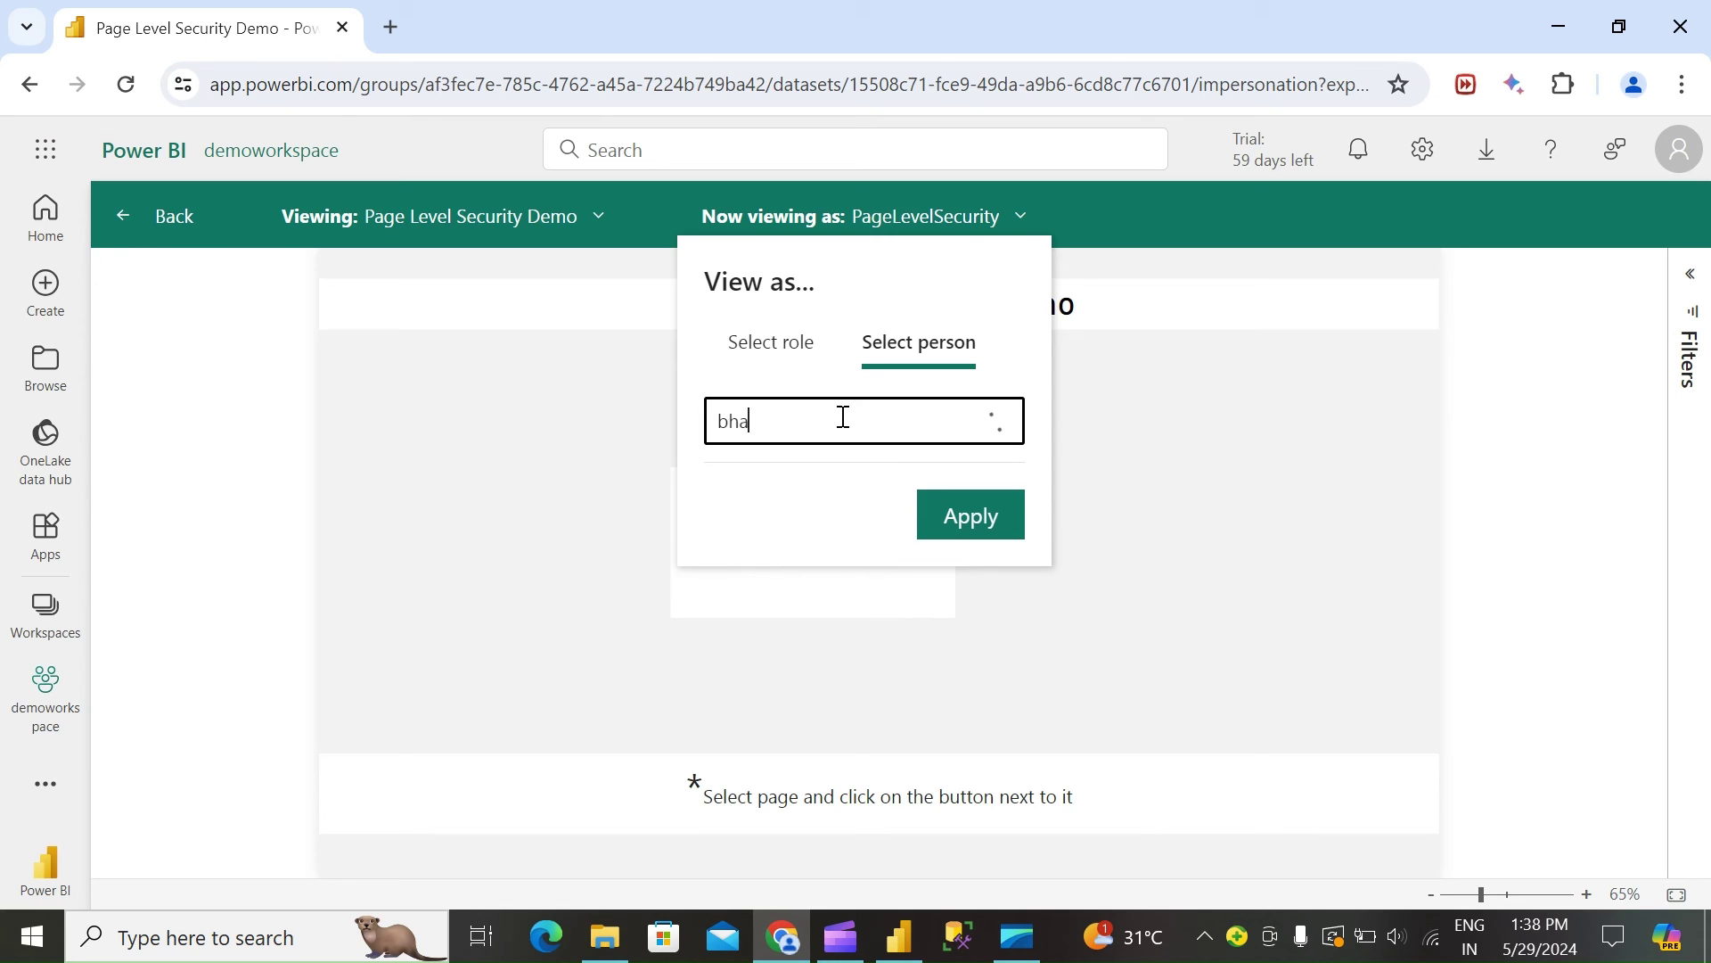
{"action": "type", "text": "ra"}
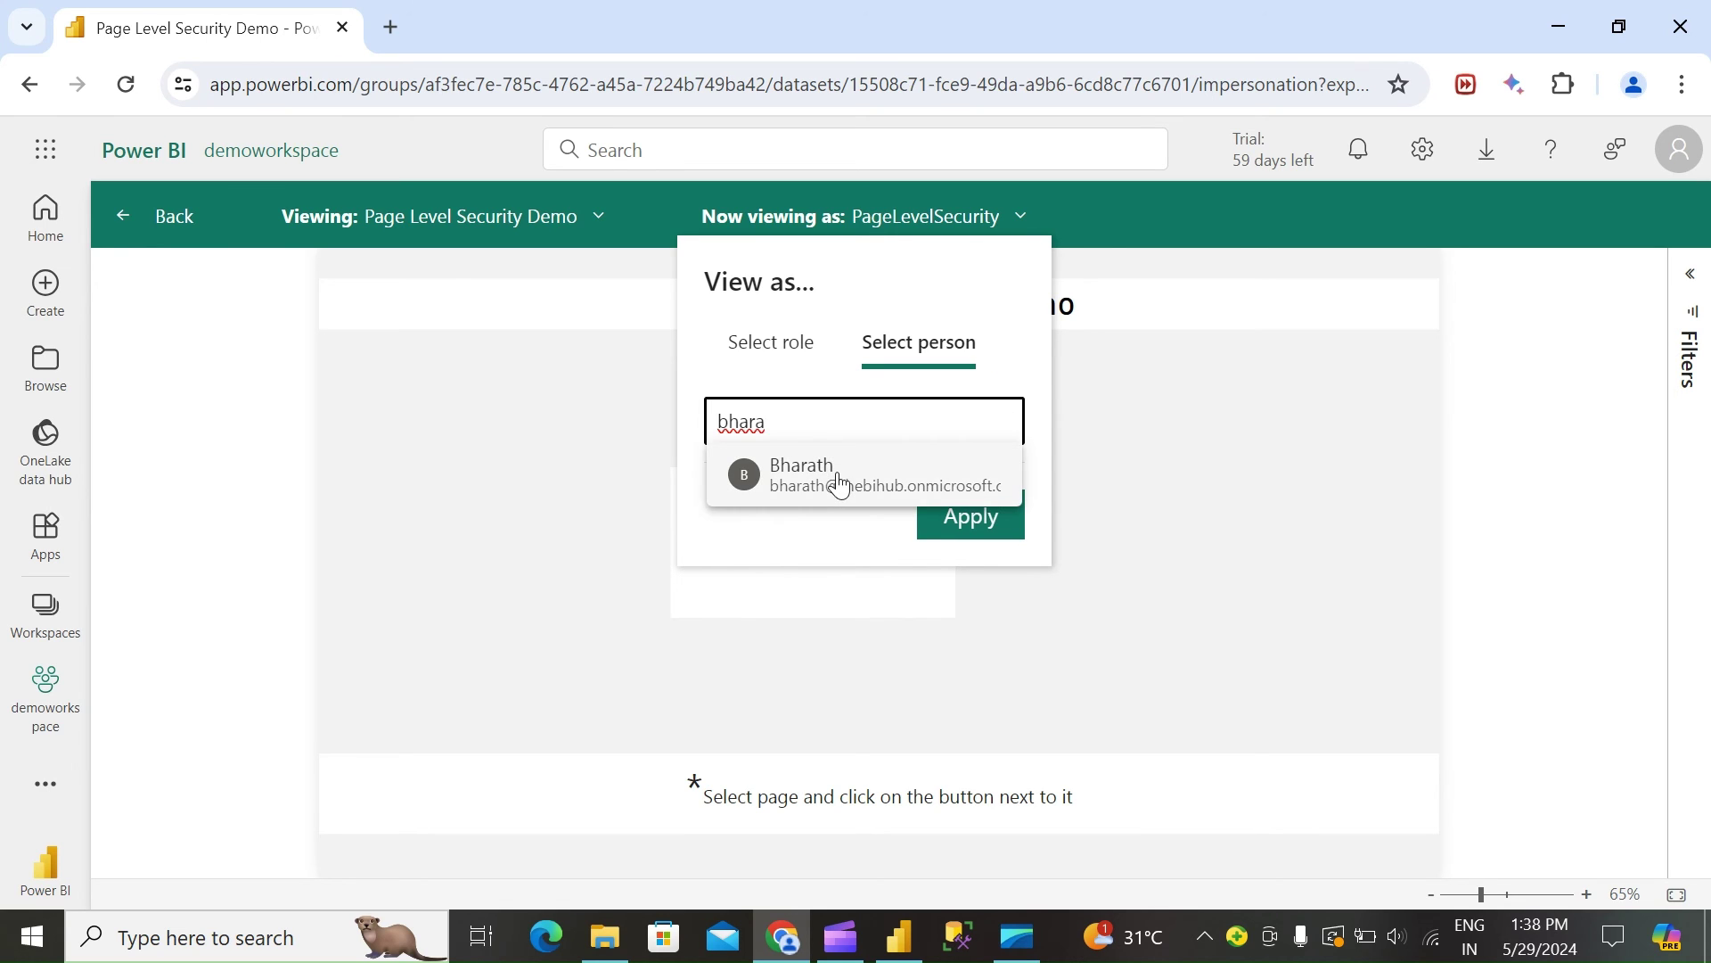
{"action": "left_click", "coordinate": [838, 477]}
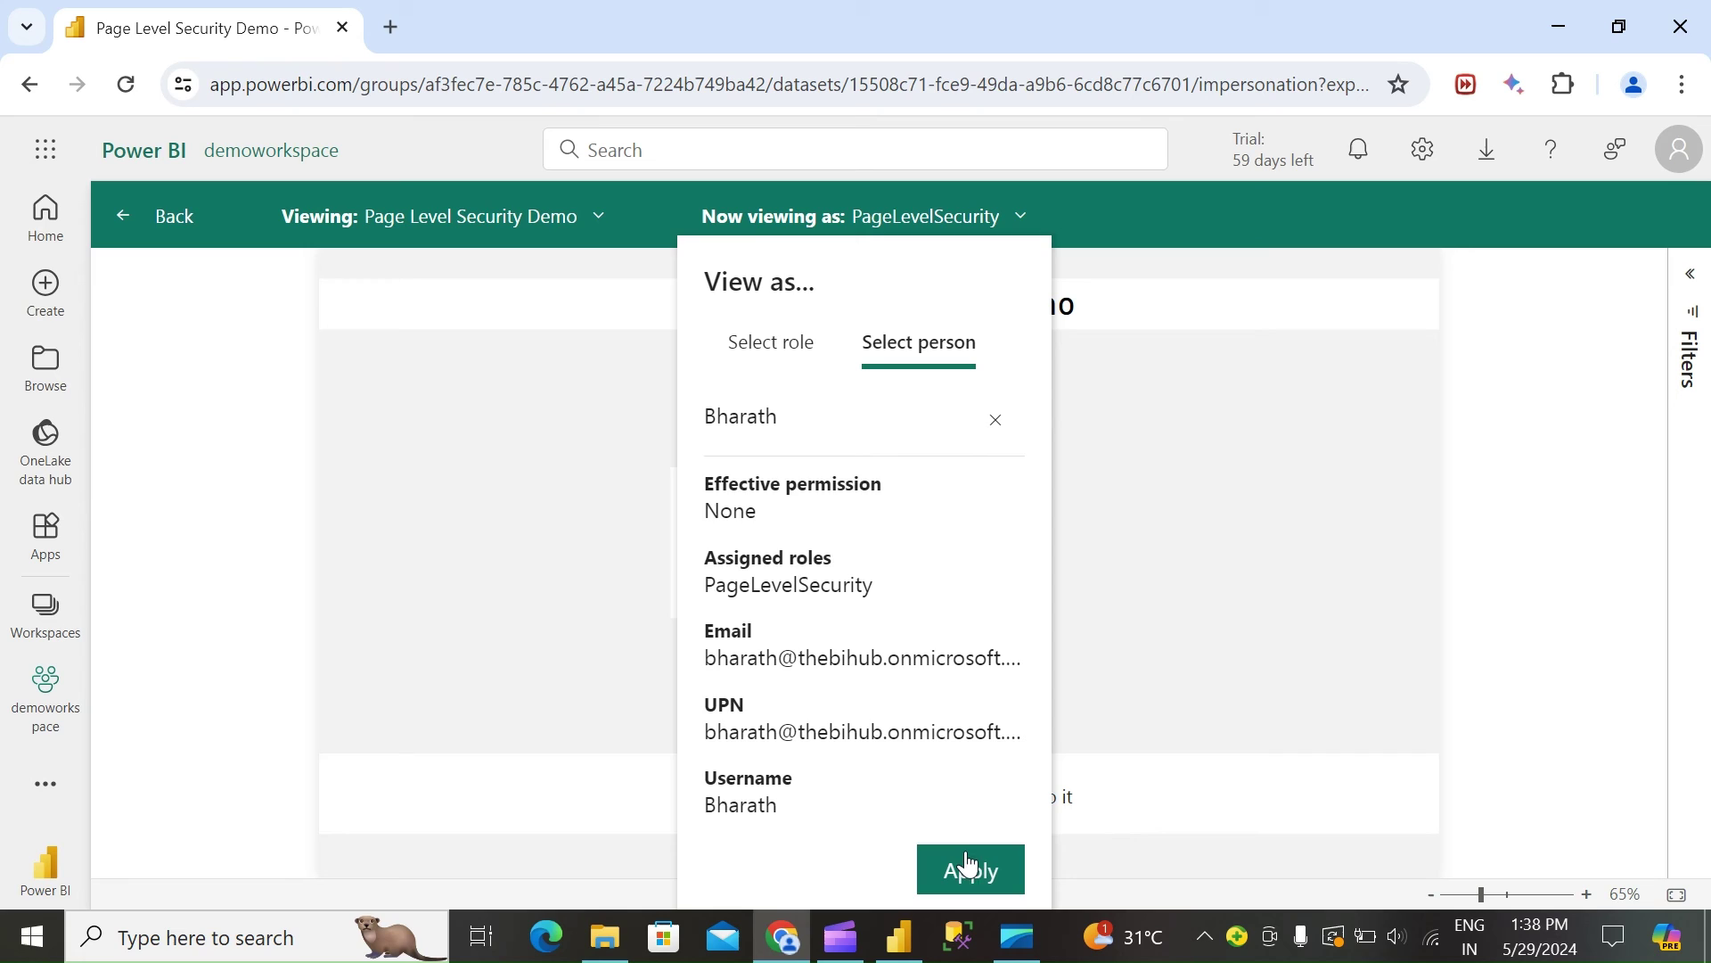
{"action": "left_click", "coordinate": [968, 865]}
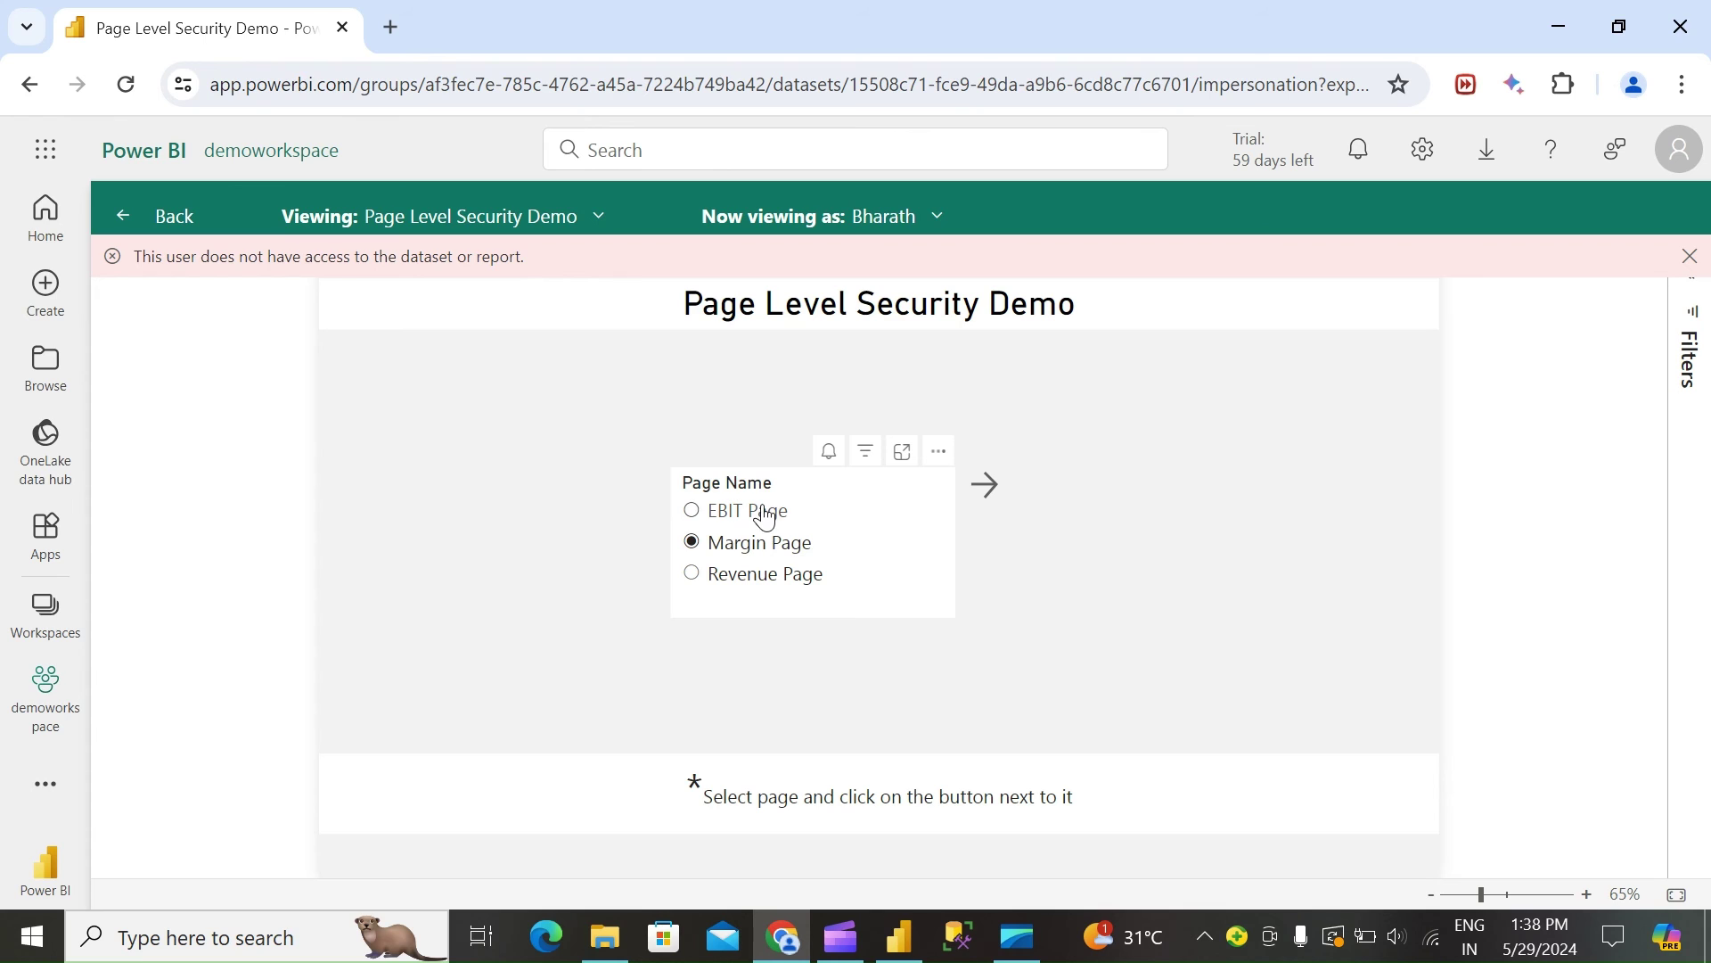
Step: Open the EBIT, Margin and Revenue pages in turn from the Page Name slicer
{"action": "left_click", "coordinate": [983, 483]}
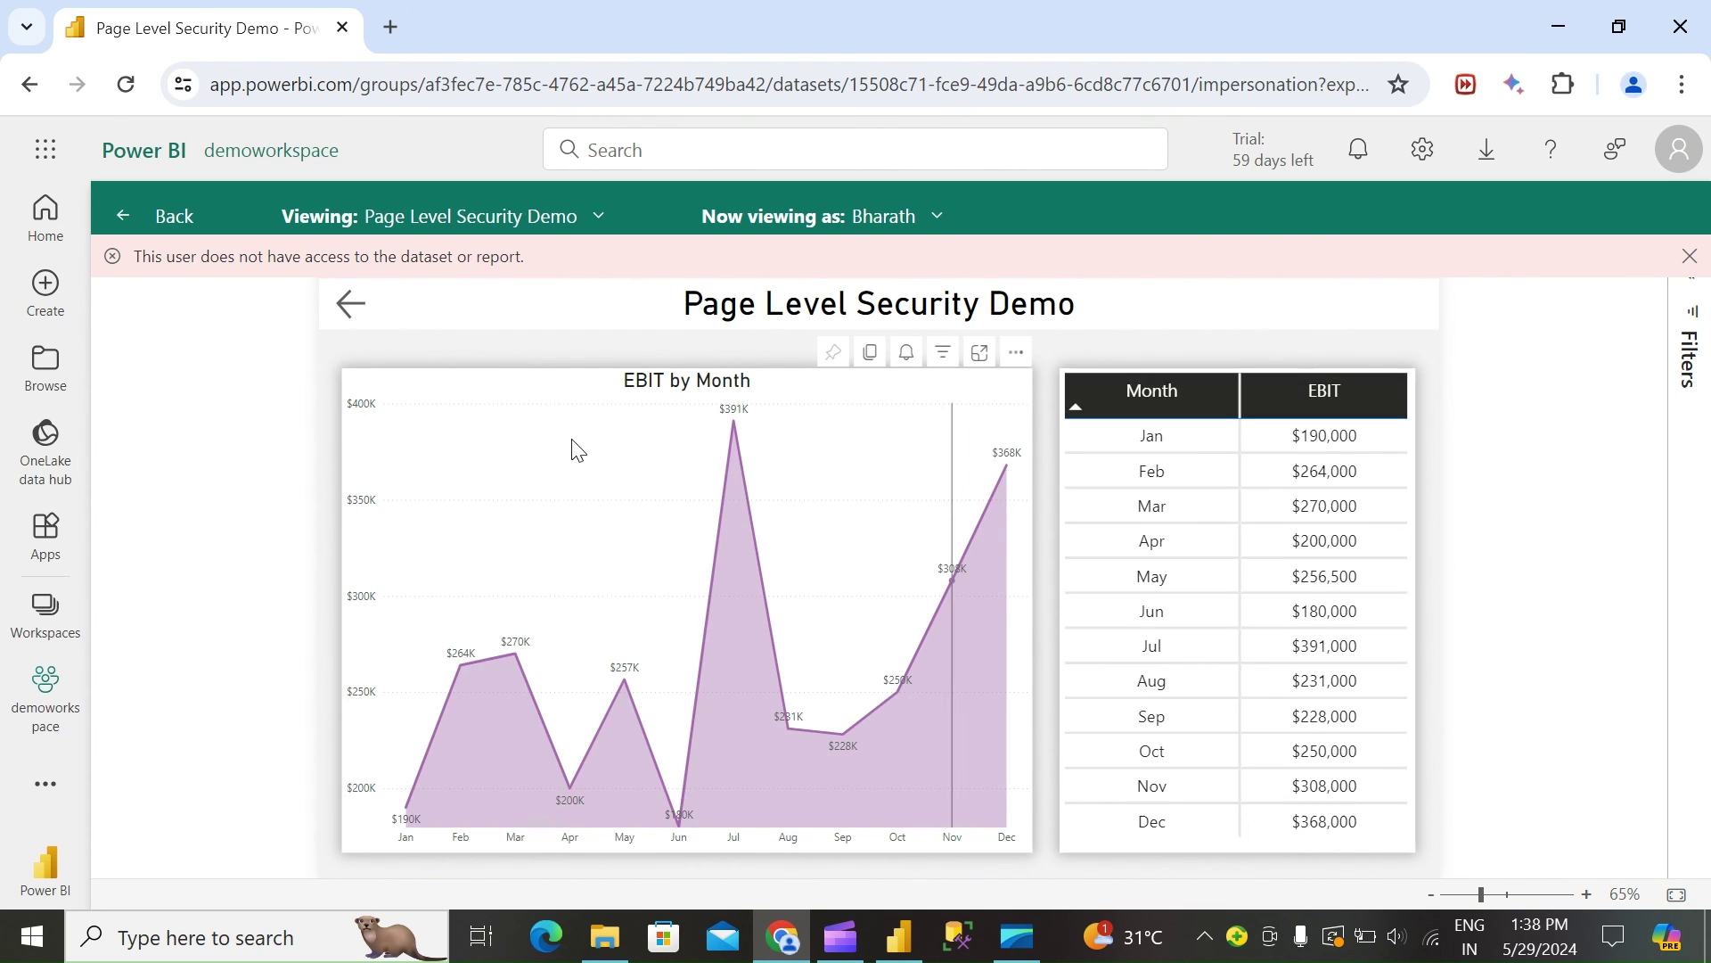
{"action": "left_click", "coordinate": [347, 304]}
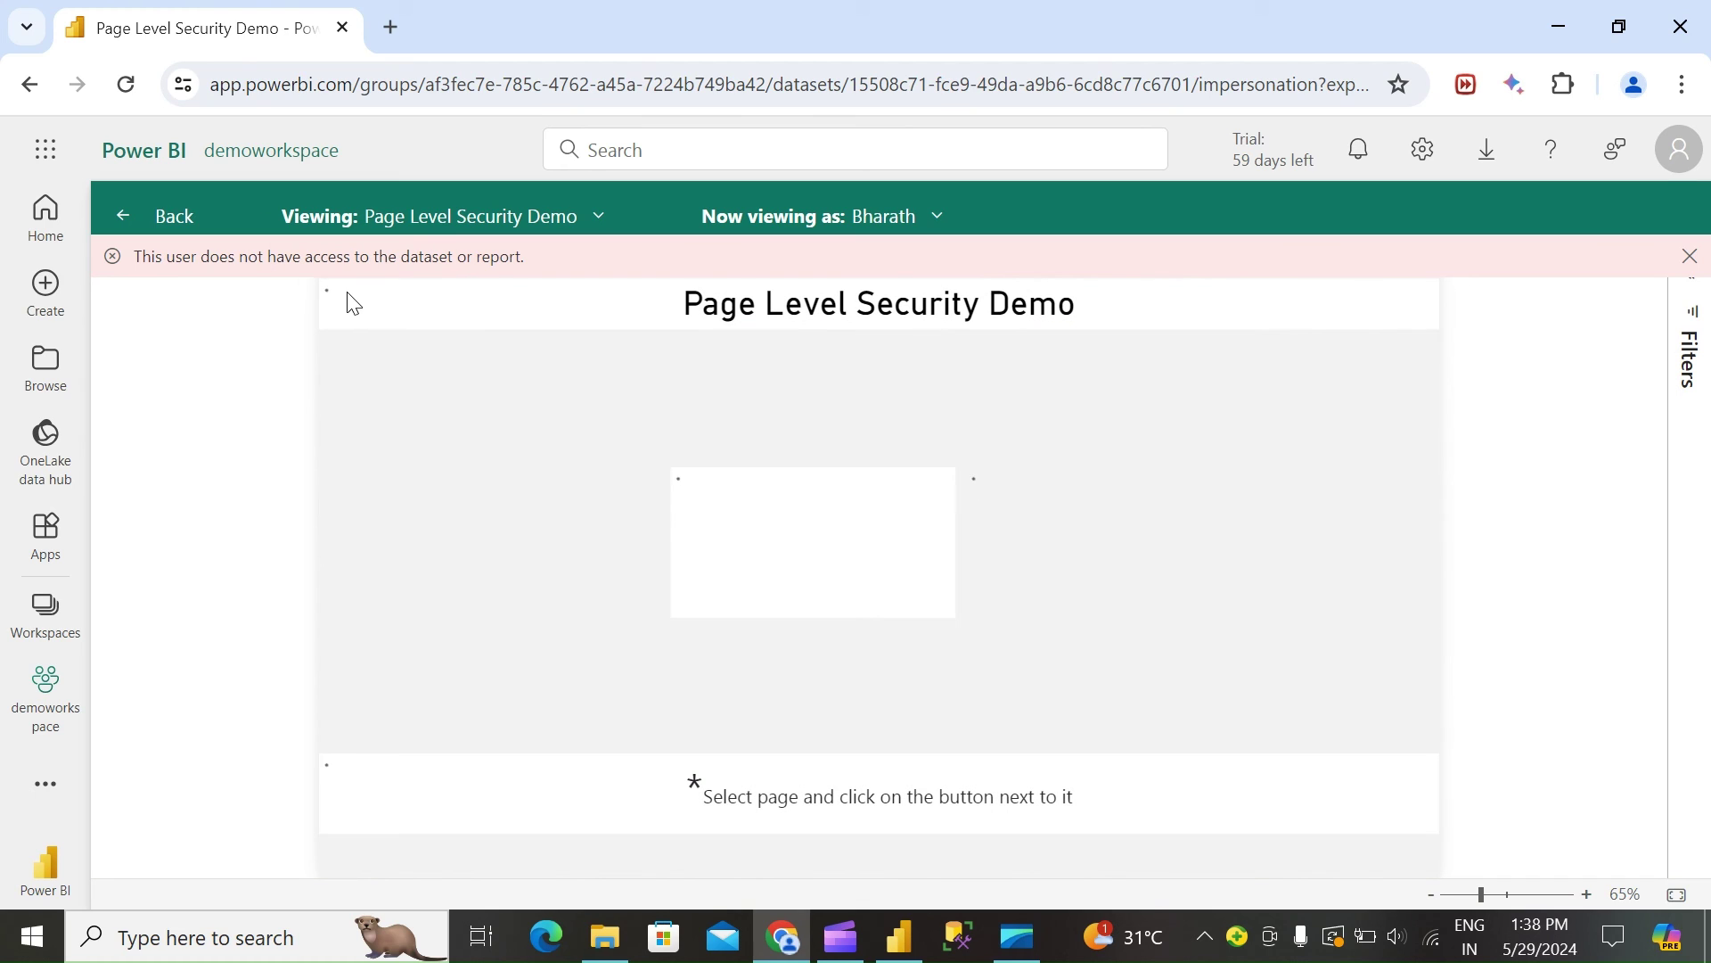
{"action": "left_click", "coordinate": [767, 544]}
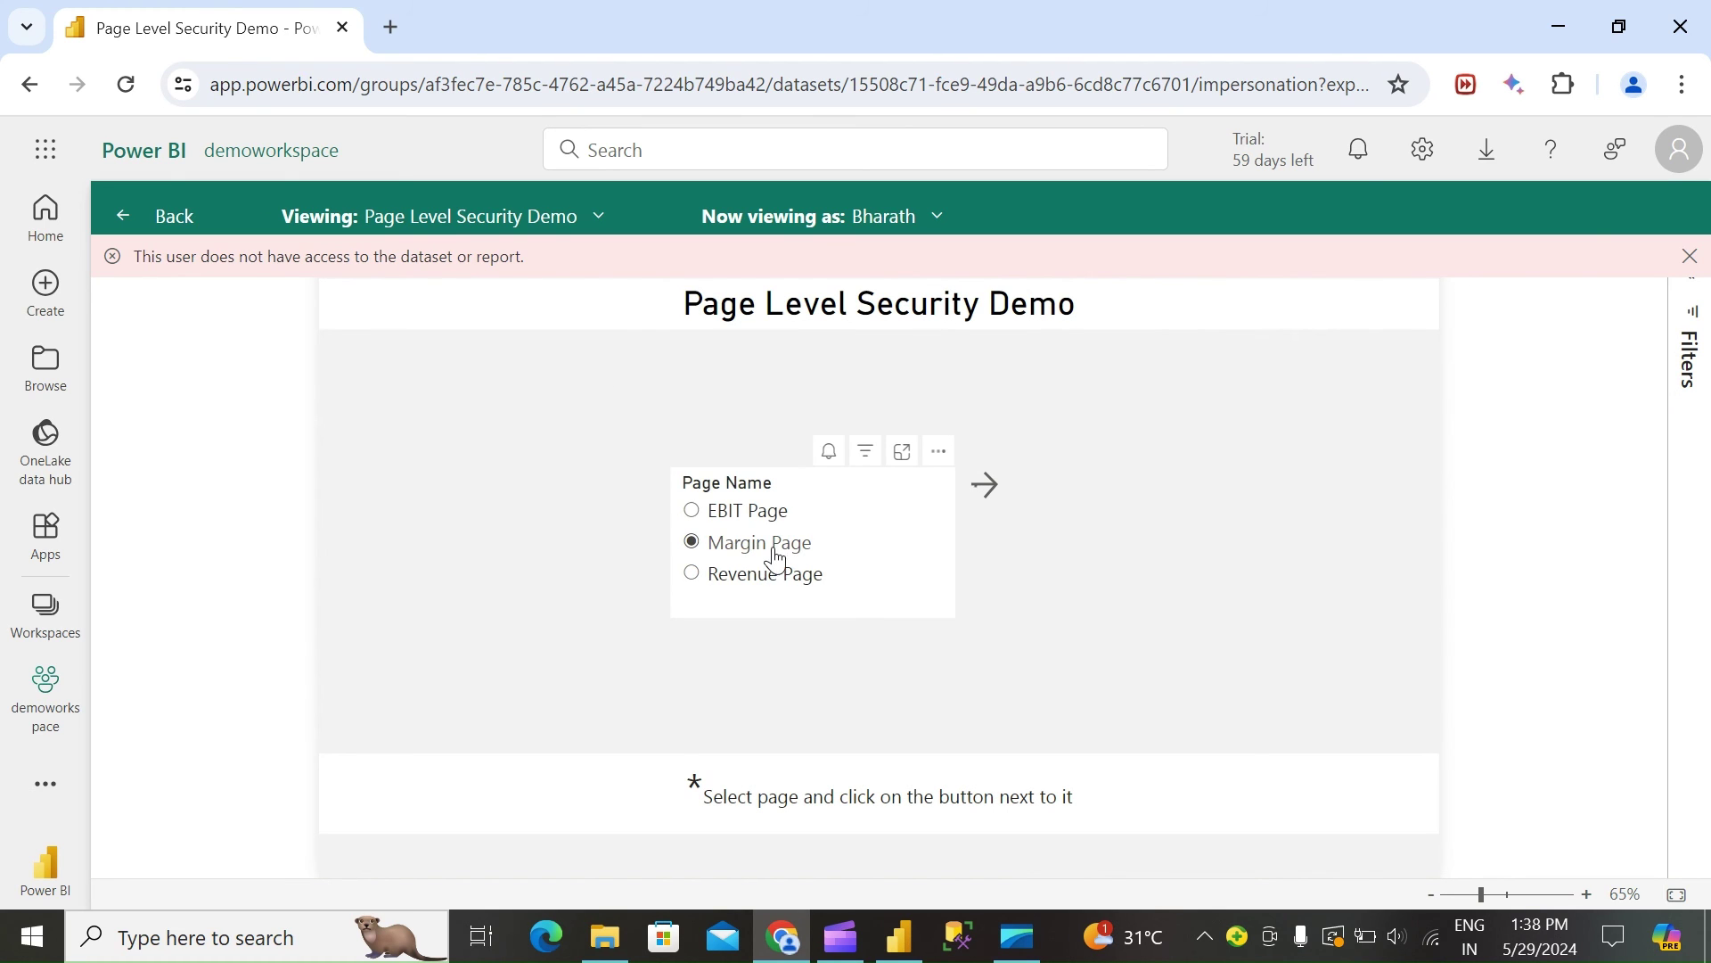
{"action": "left_click", "coordinate": [991, 490]}
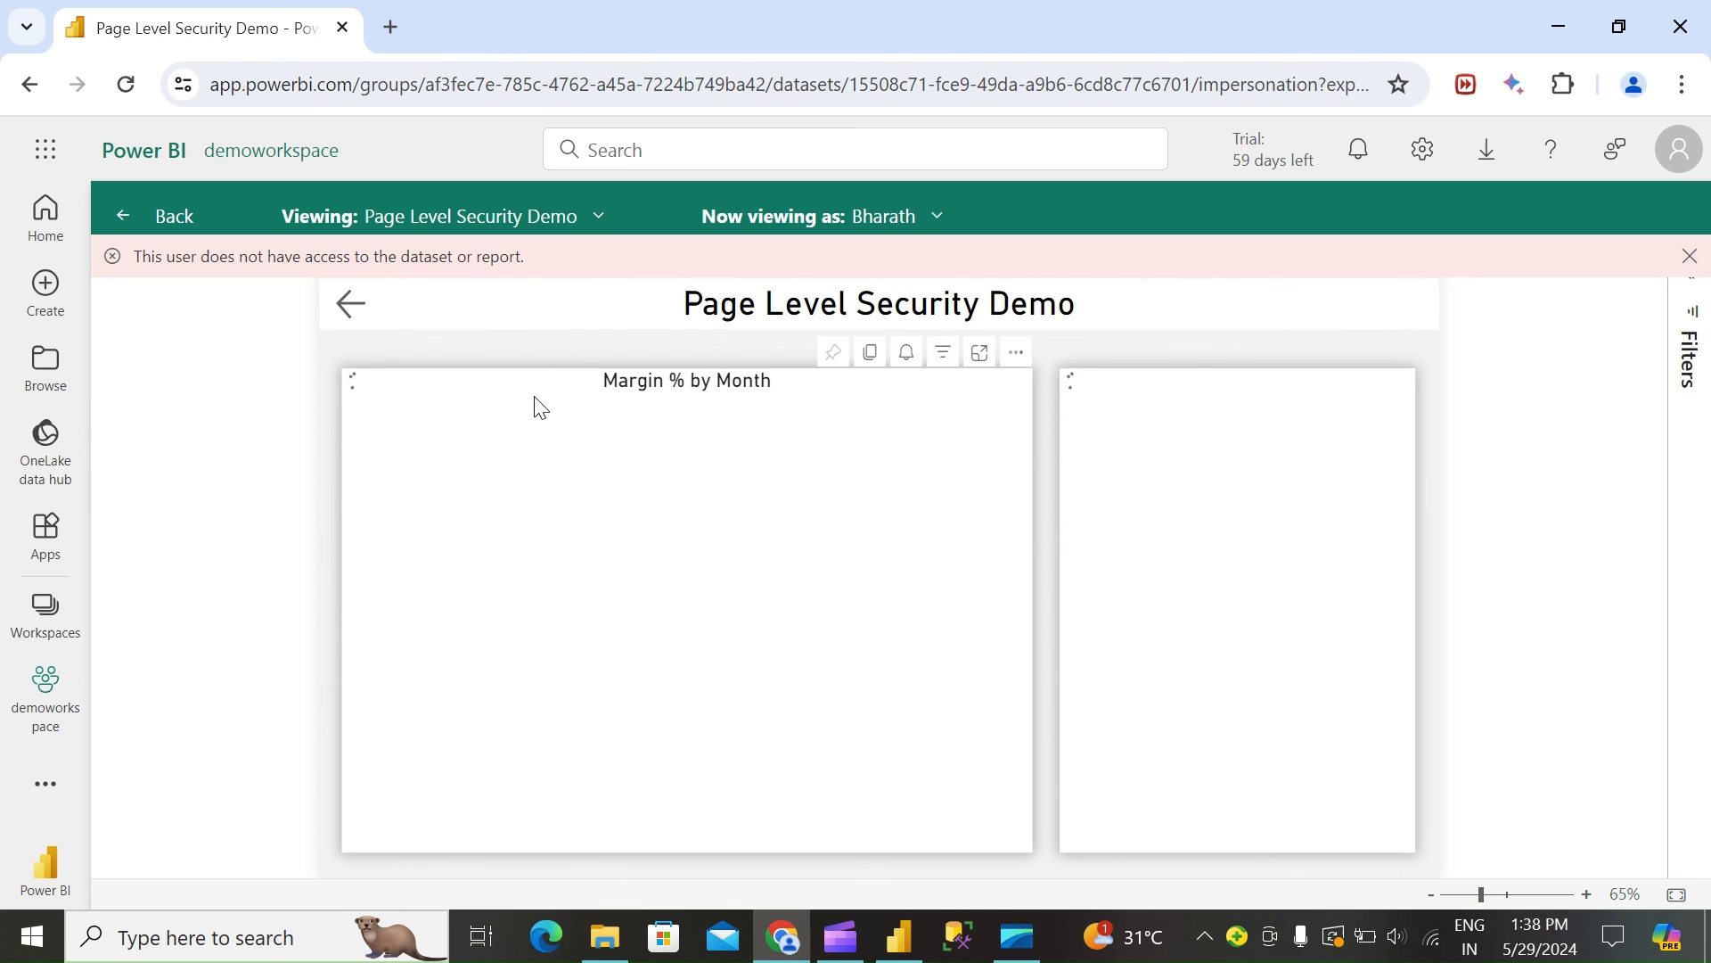
{"action": "left_click", "coordinate": [350, 303]}
{"action": "left_click", "coordinate": [732, 581]}
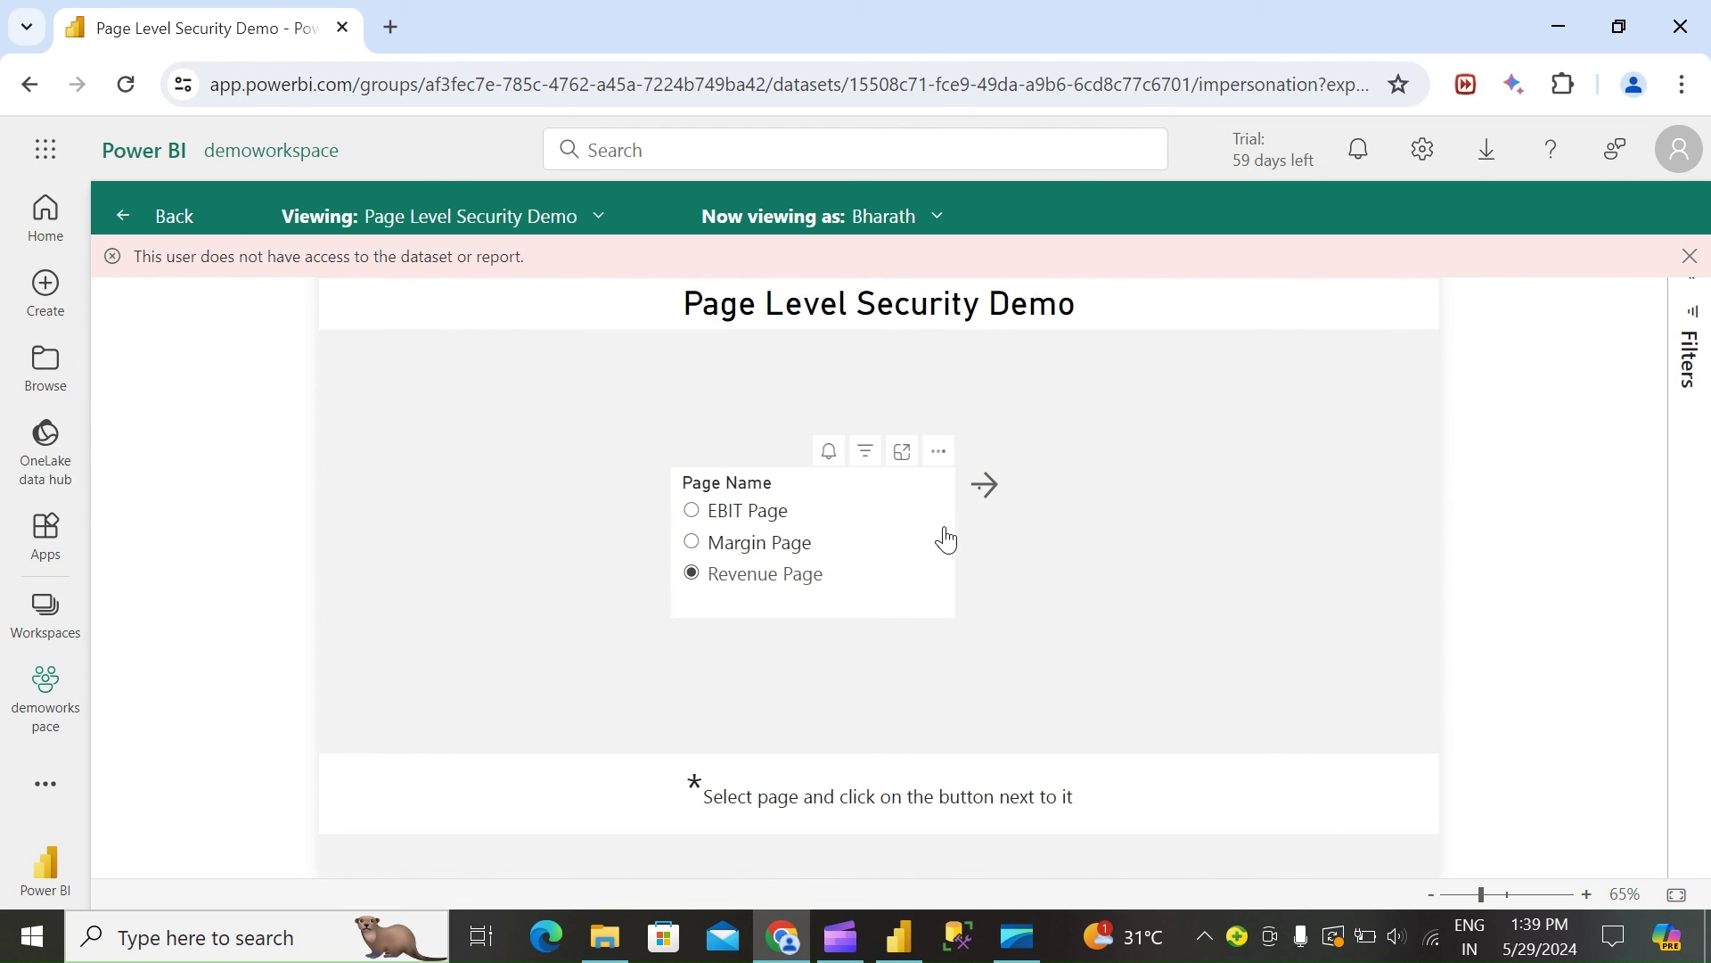
{"action": "left_click", "coordinate": [986, 486]}
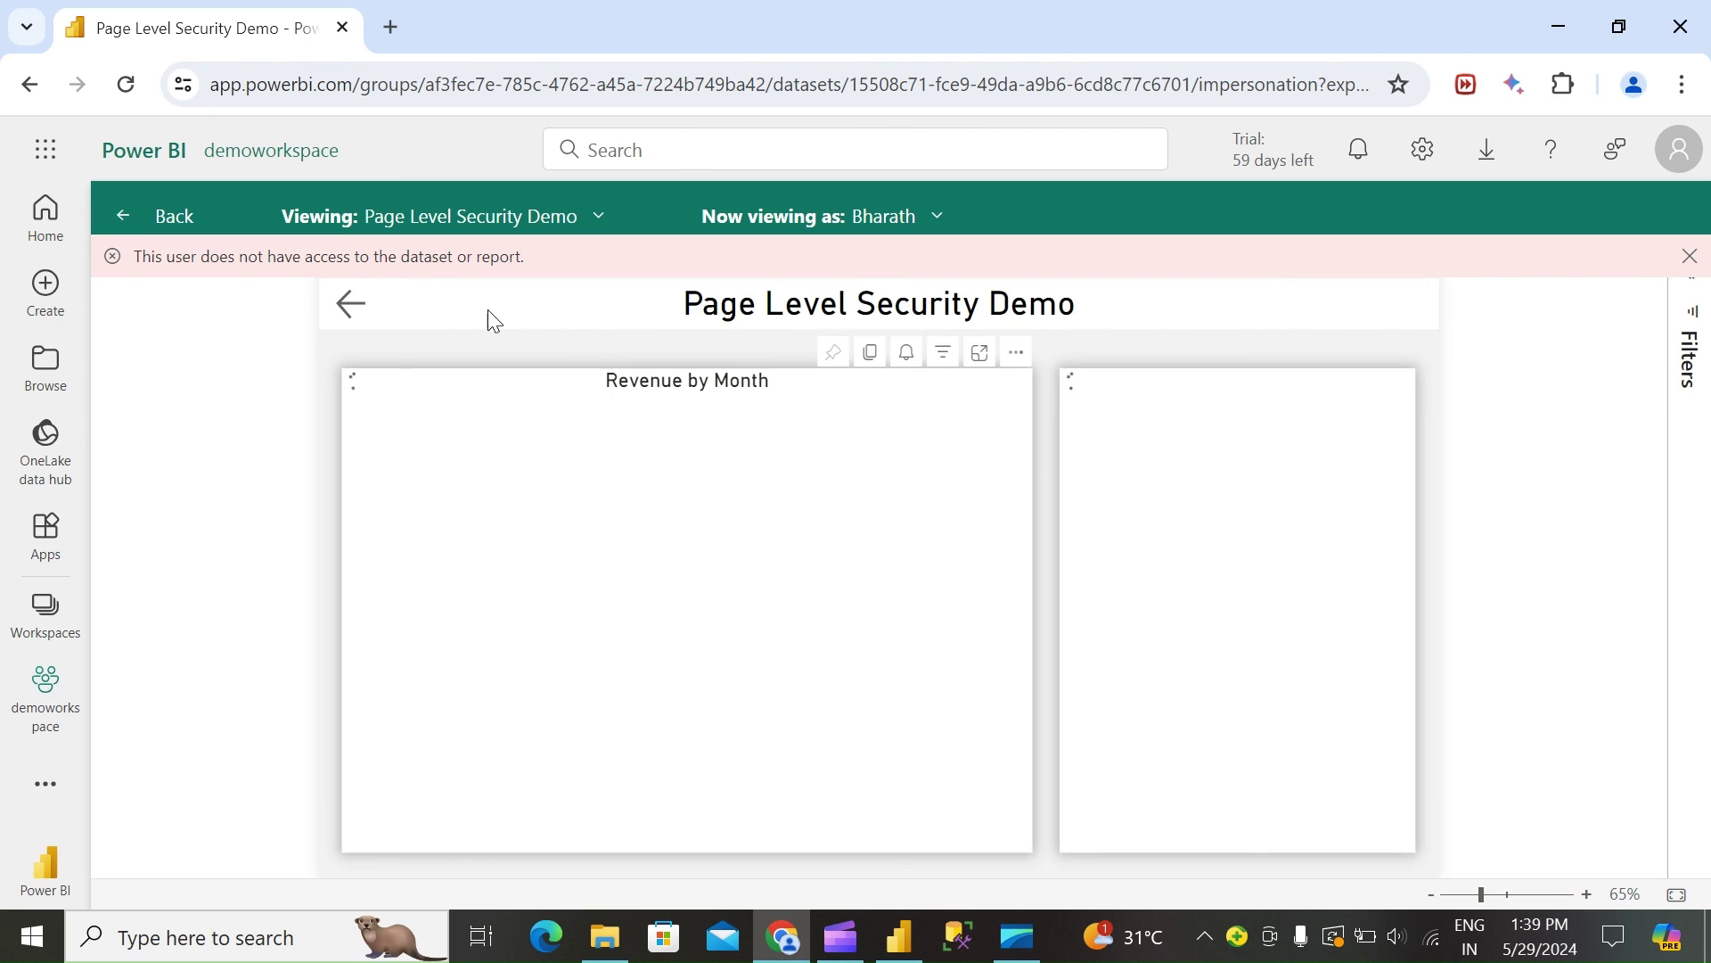
{"action": "left_click", "coordinate": [351, 319]}
{"action": "left_click", "coordinate": [918, 950]}
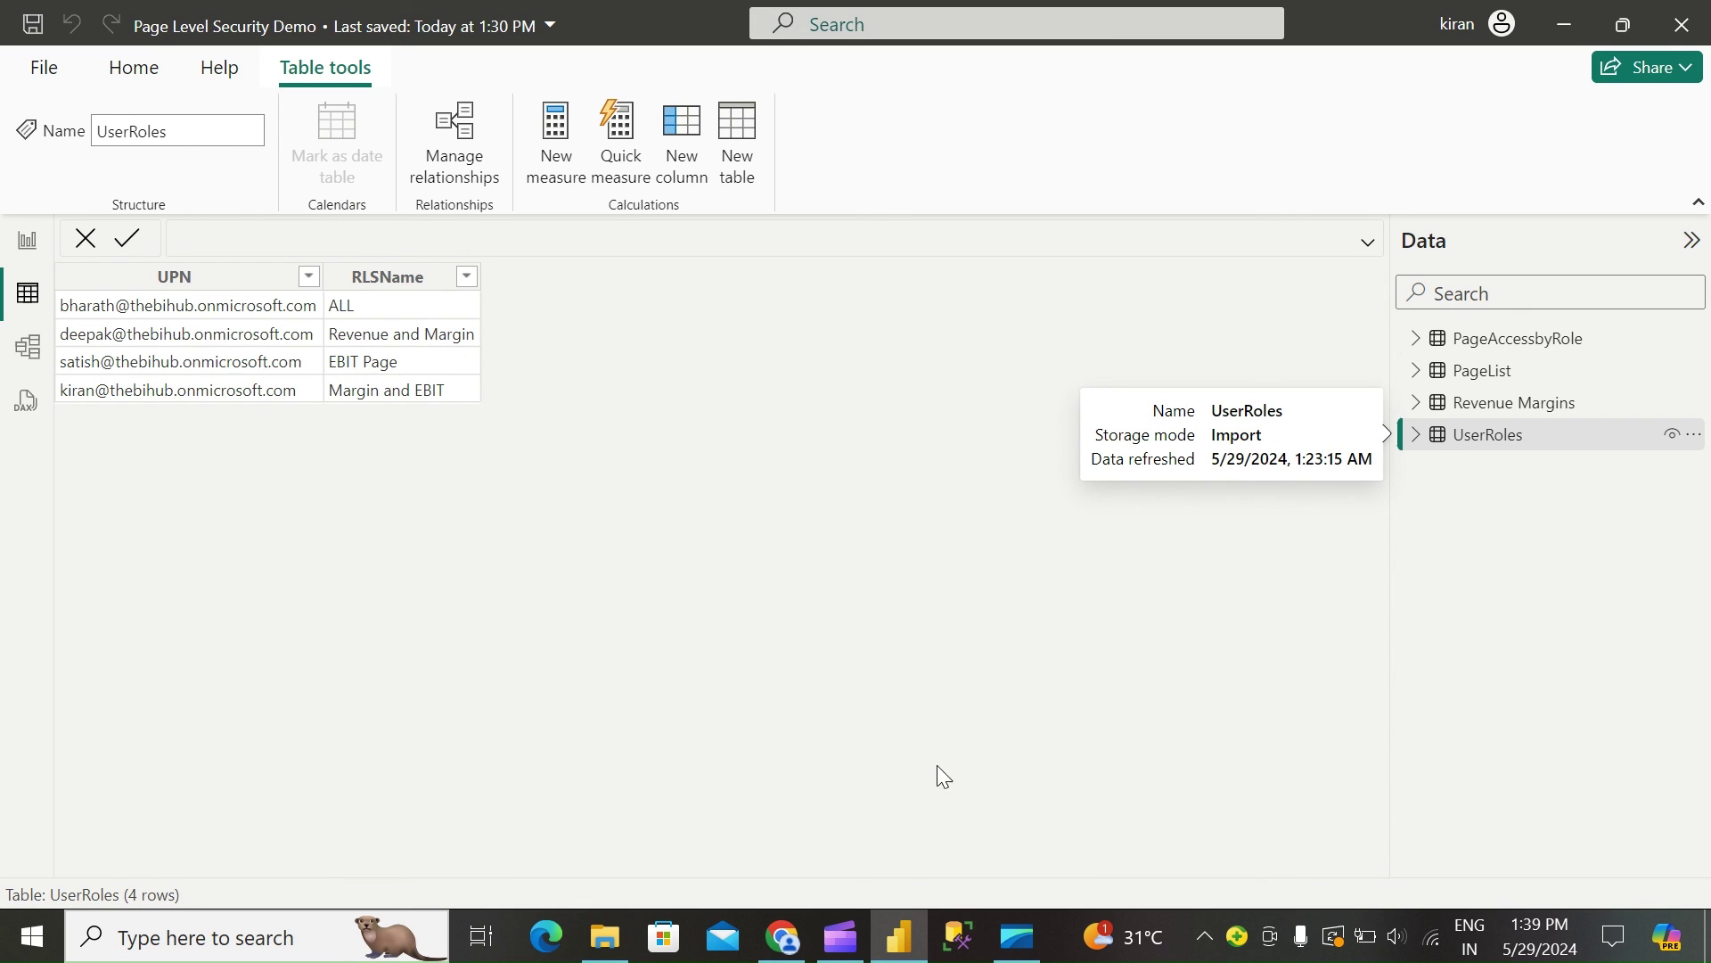
Step: Replace the viewed user with the EBIT-only user, dismiss the warning, and open EBIT Page
{"action": "left_click", "coordinate": [782, 936]}
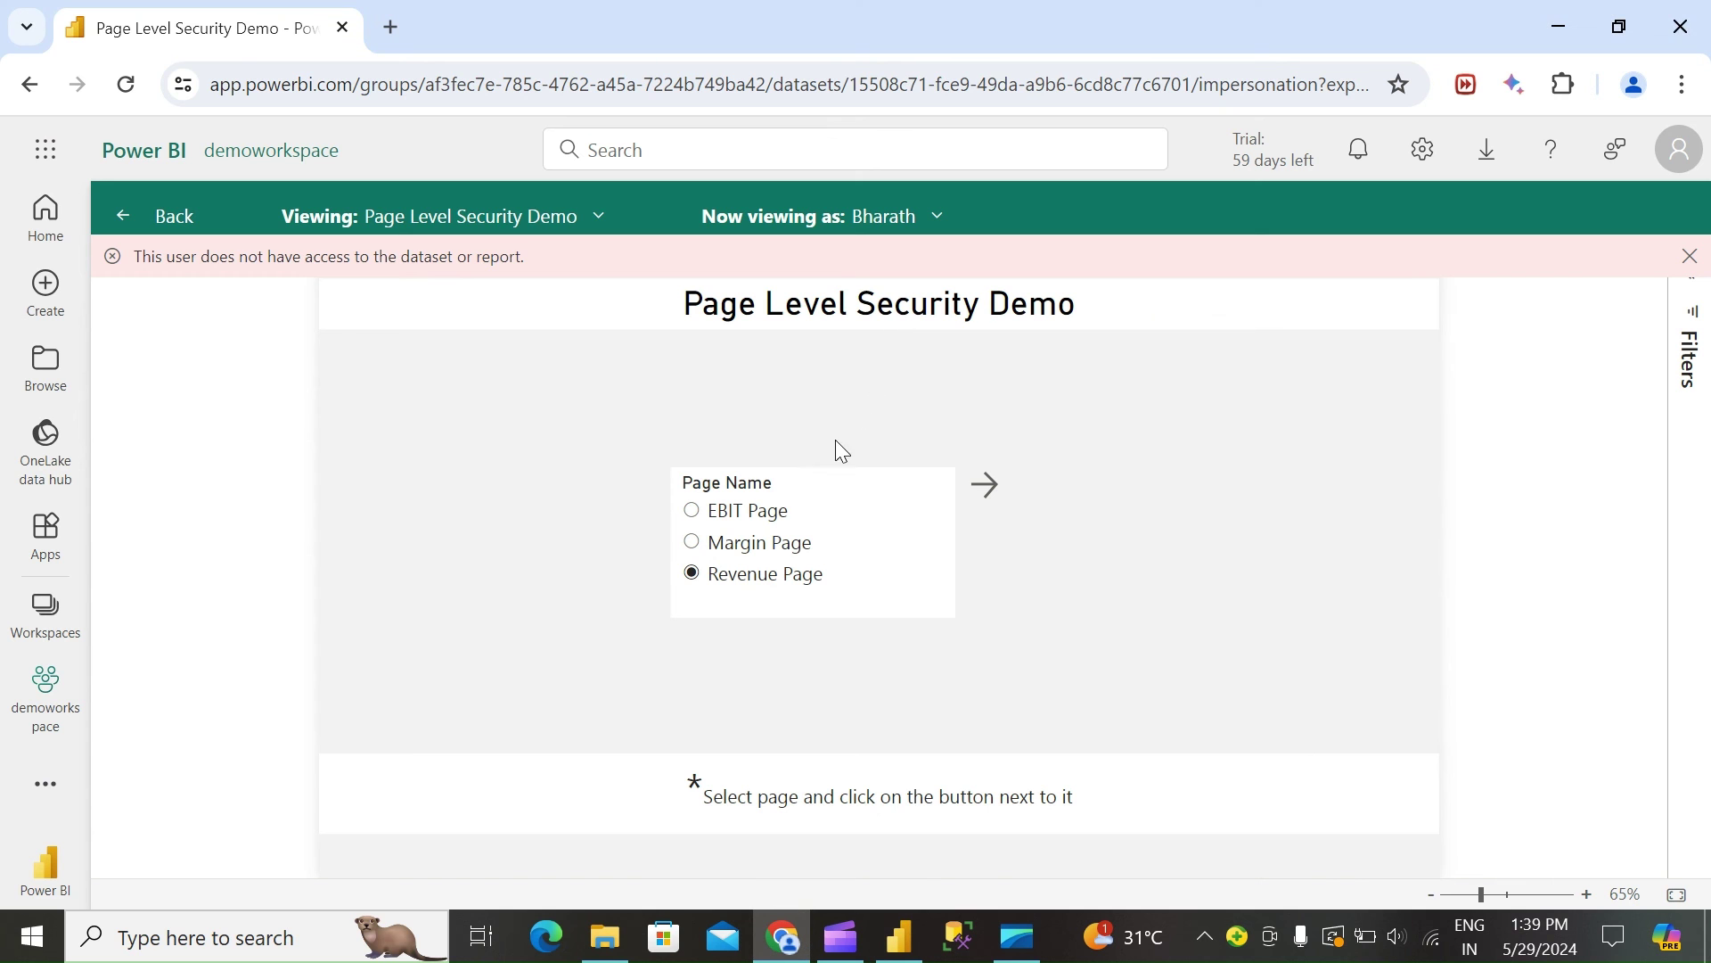
{"action": "left_click", "coordinate": [878, 216]}
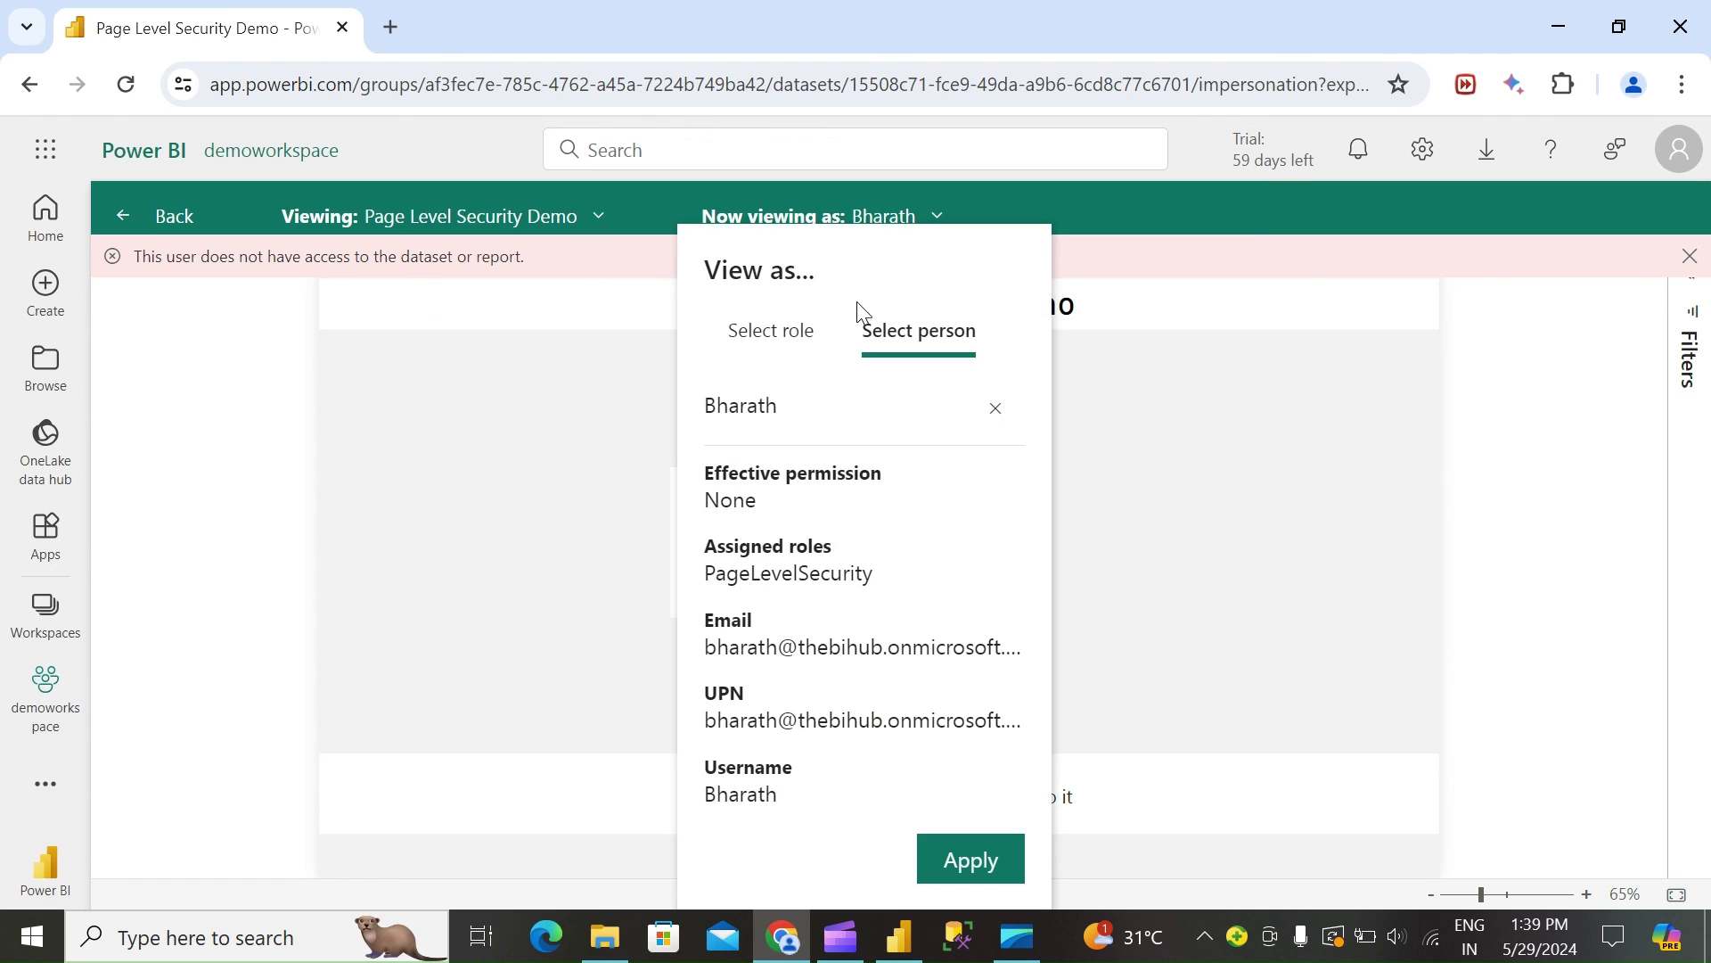
{"action": "left_click", "coordinate": [993, 413]}
{"action": "left_click", "coordinate": [779, 409]}
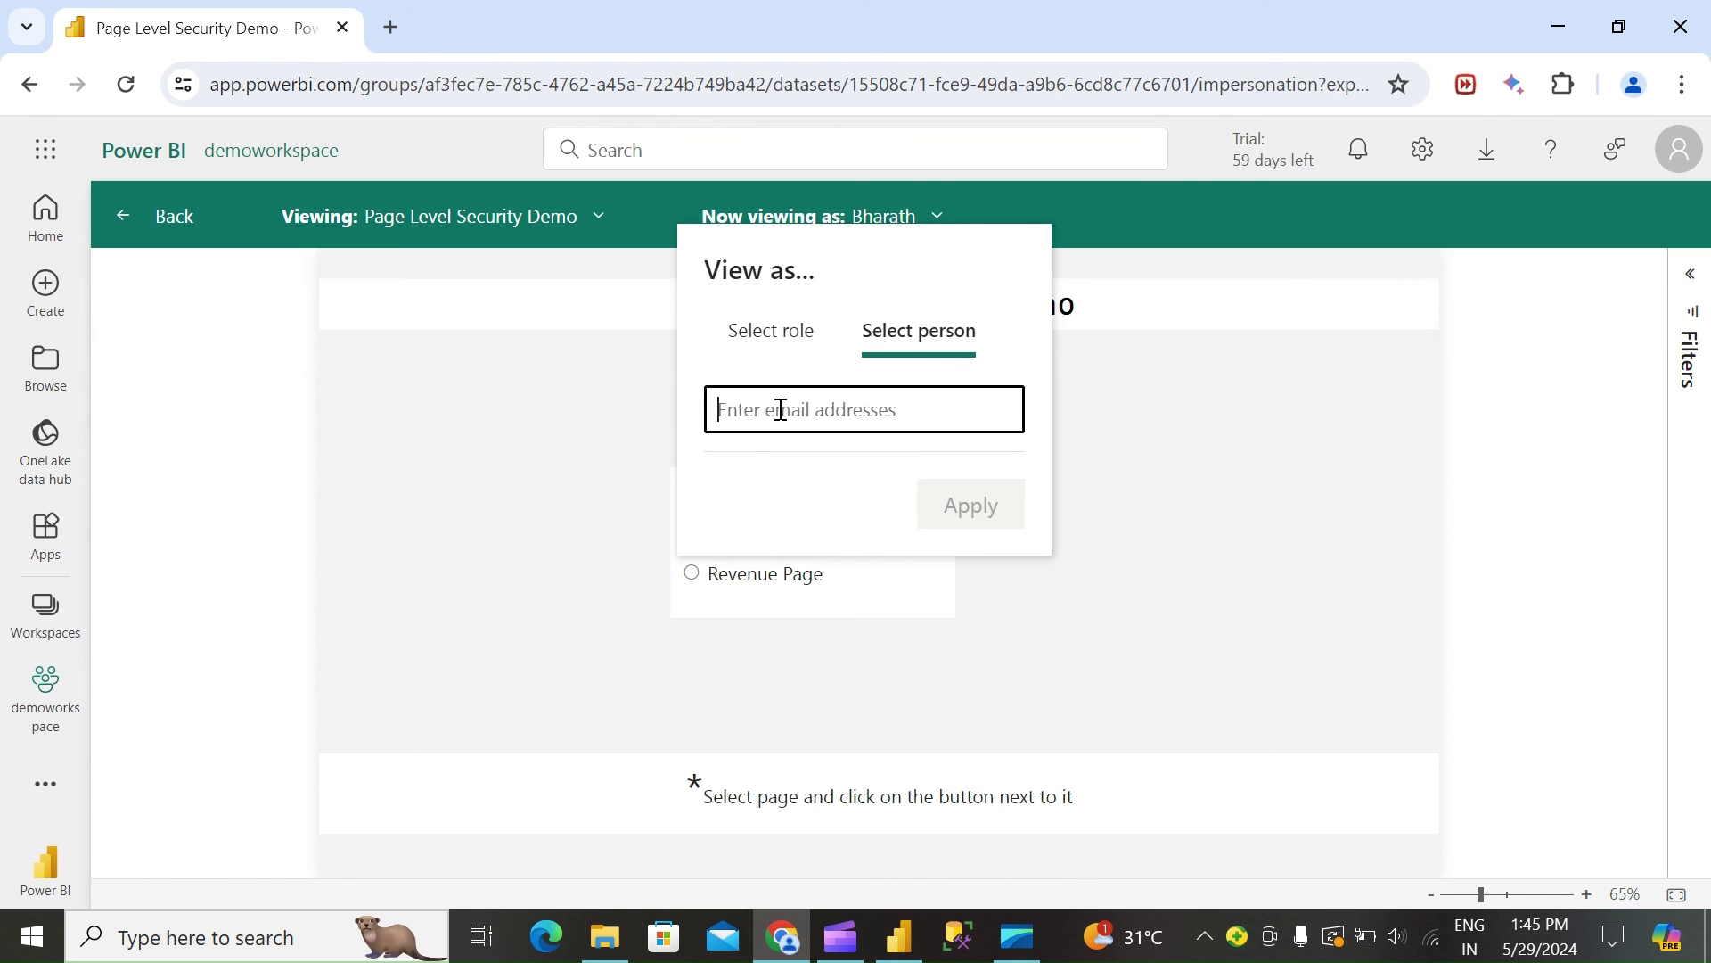
{"action": "type", "text": "sati"}
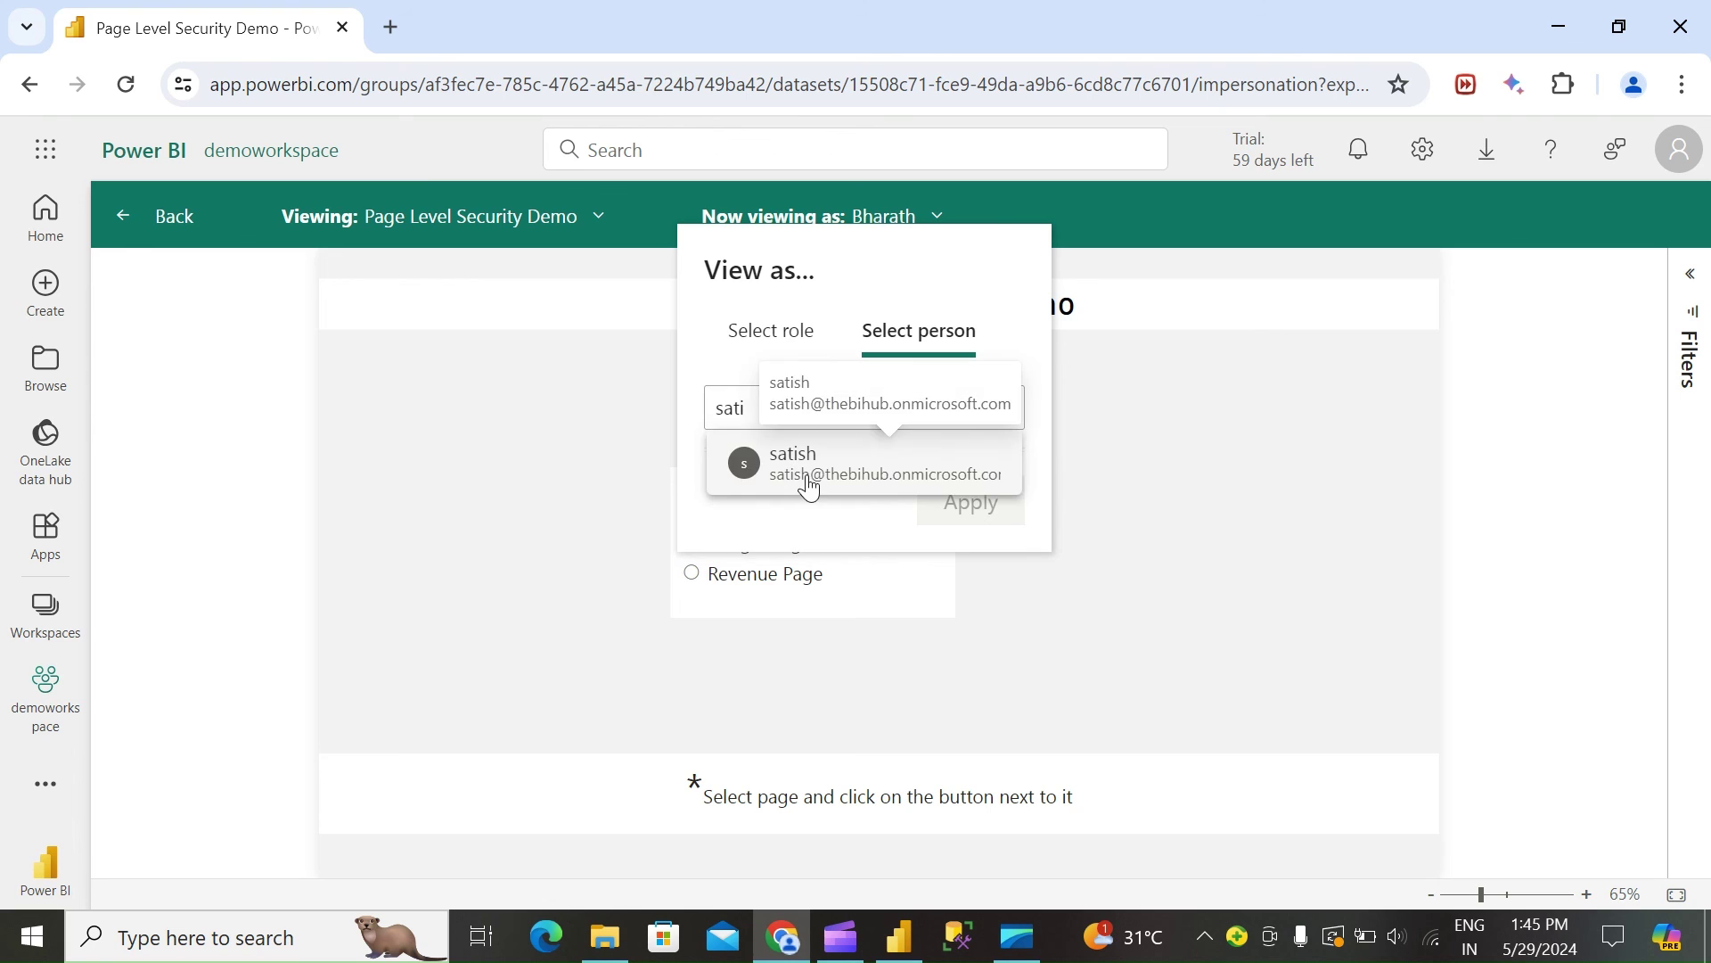
{"action": "left_click", "coordinate": [801, 480]}
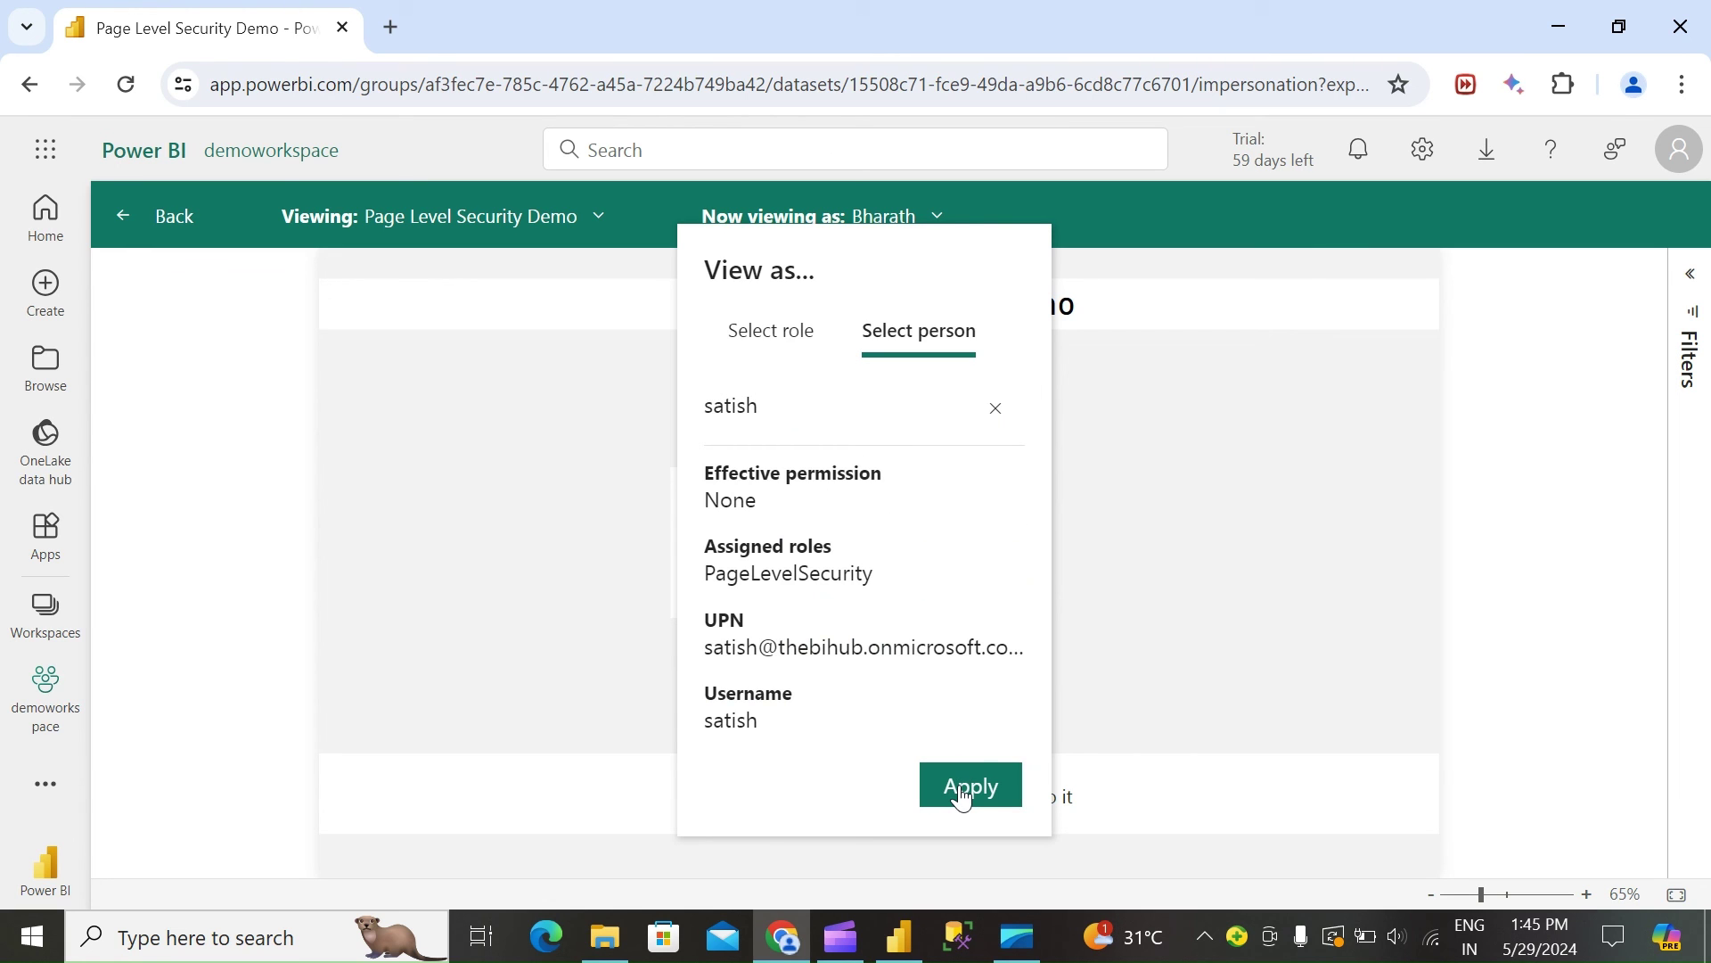
{"action": "left_click", "coordinate": [963, 786]}
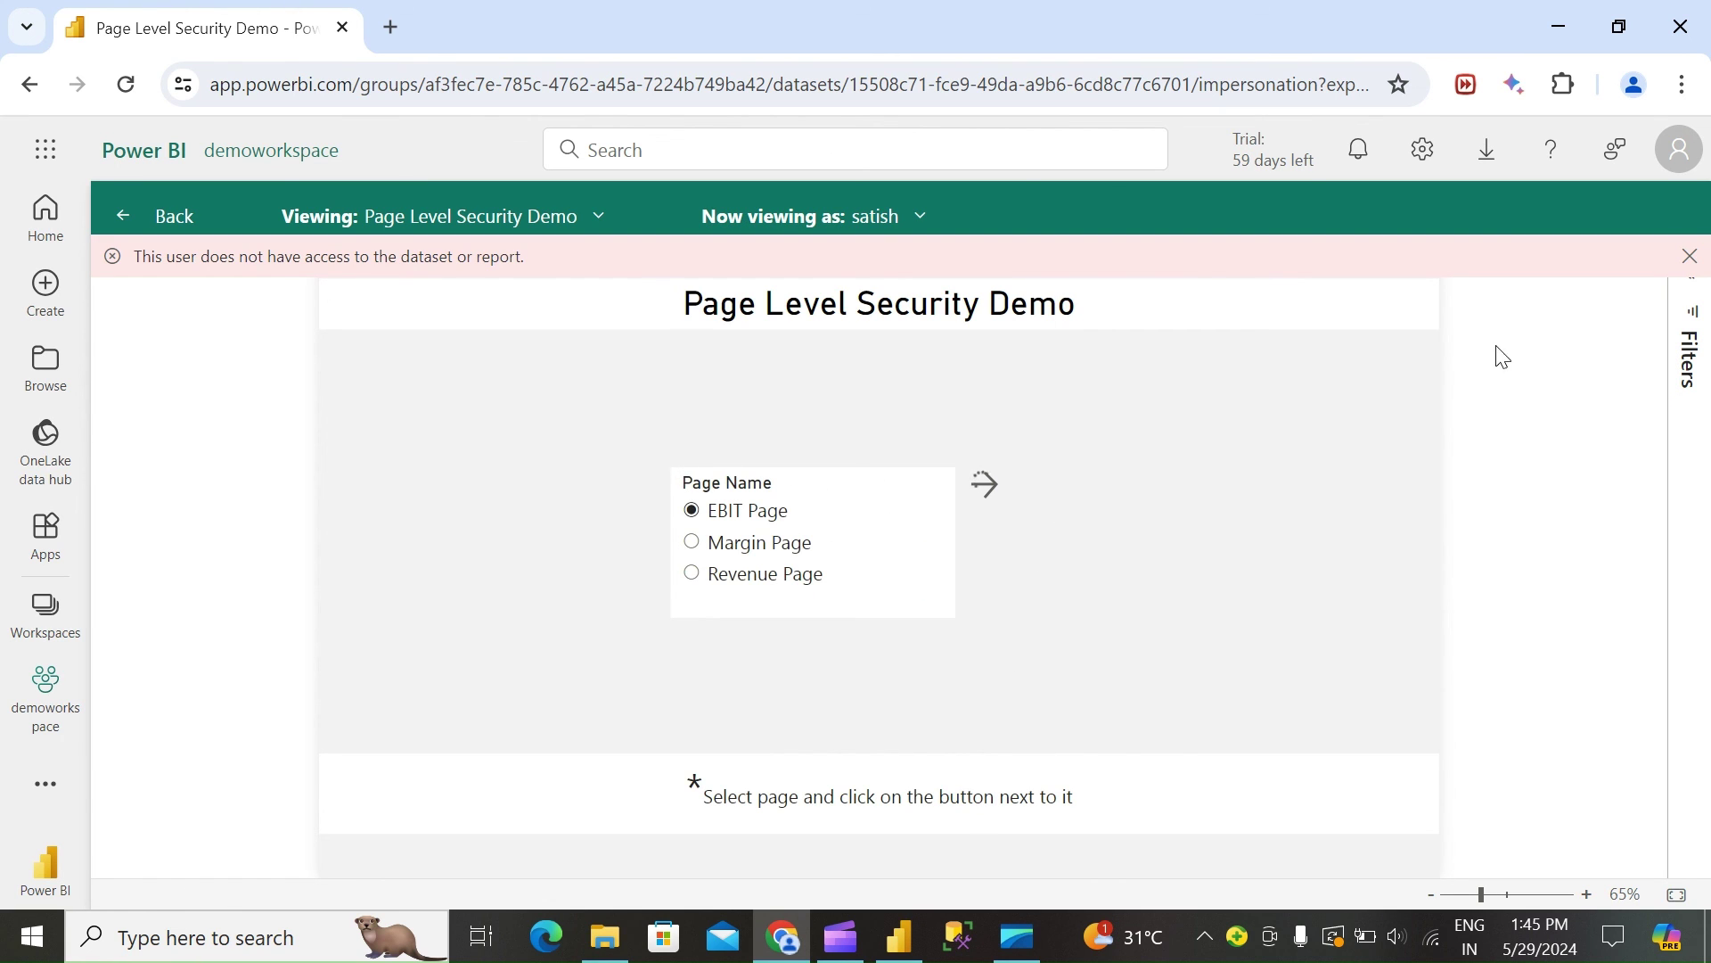
{"action": "left_click", "coordinate": [1689, 256]}
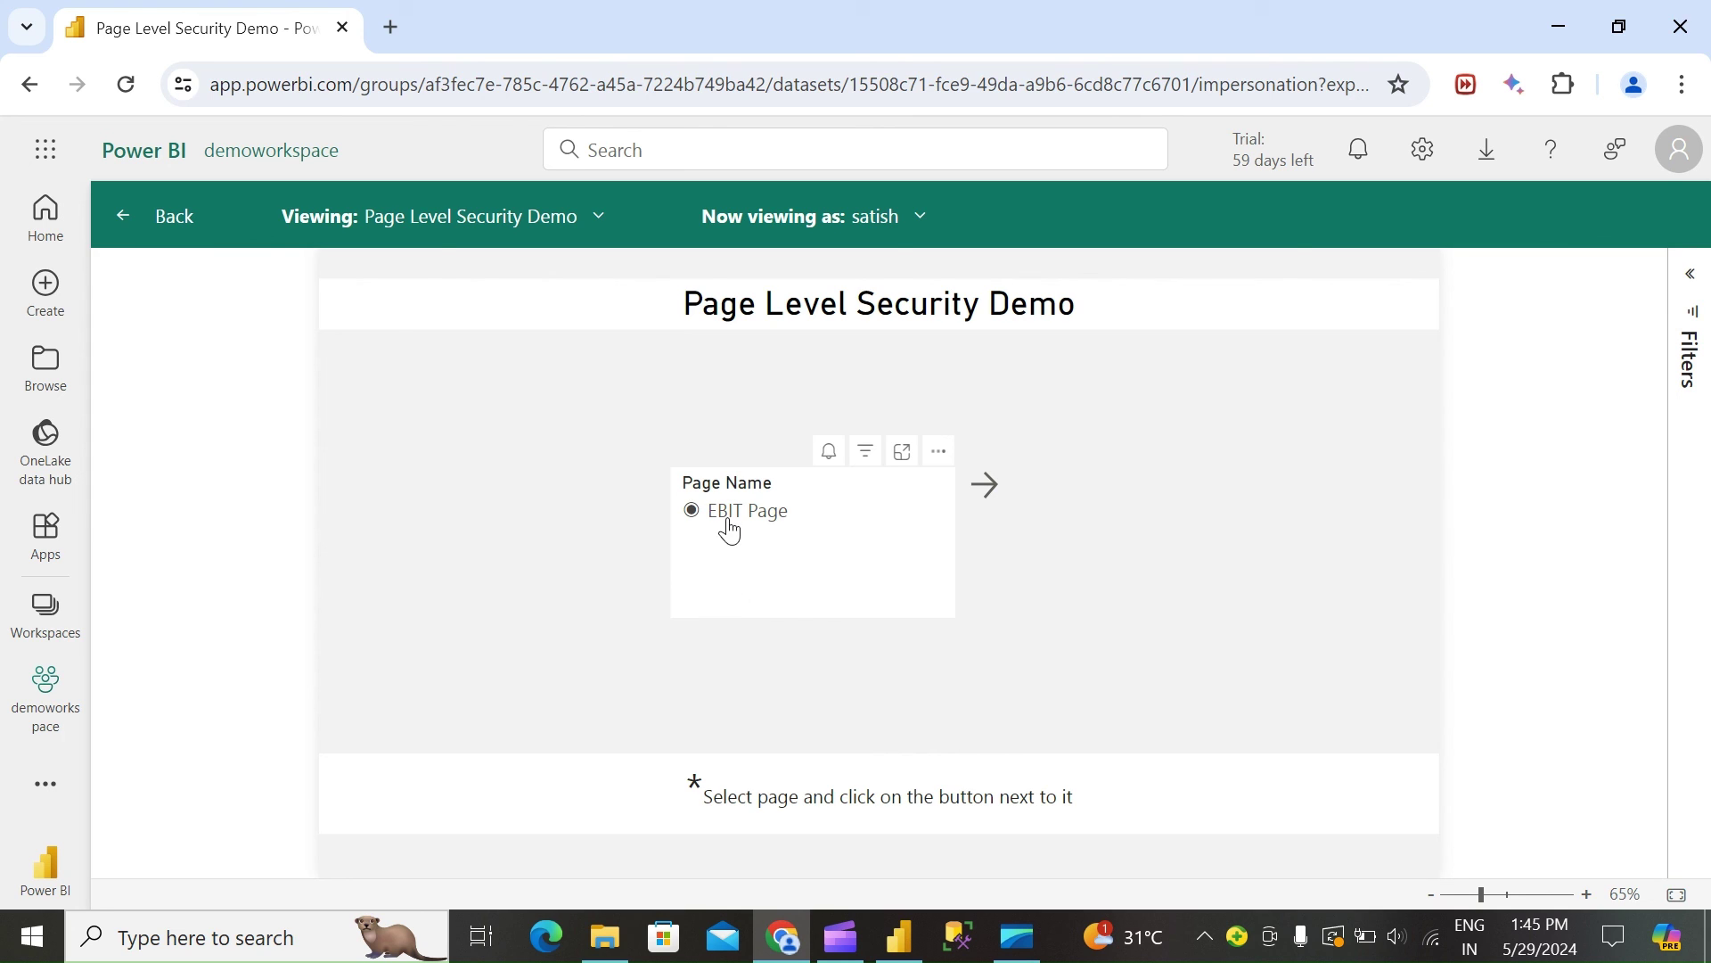
{"action": "left_click", "coordinate": [986, 485]}
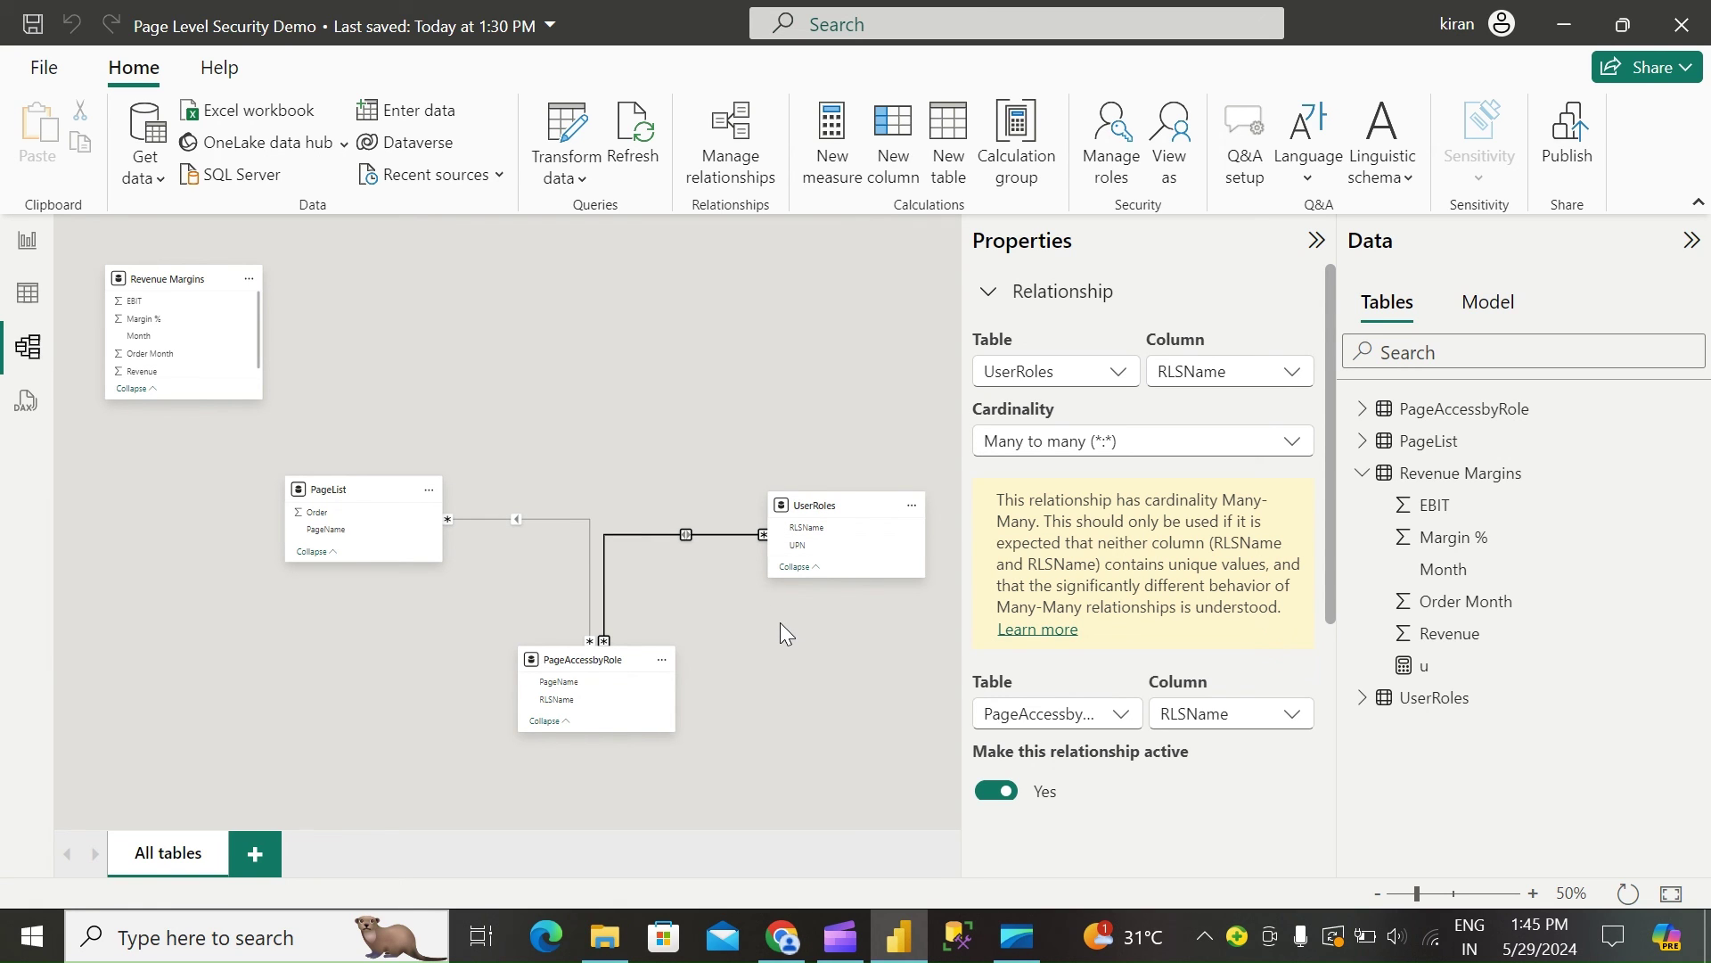
Step: Zoom around the model diagram to inspect the PageList, PageAccessbyRole and UserRoles relationships
{"action": "scroll", "coordinate": [779, 622], "scroll_direction": "up", "scroll_amount": 5}
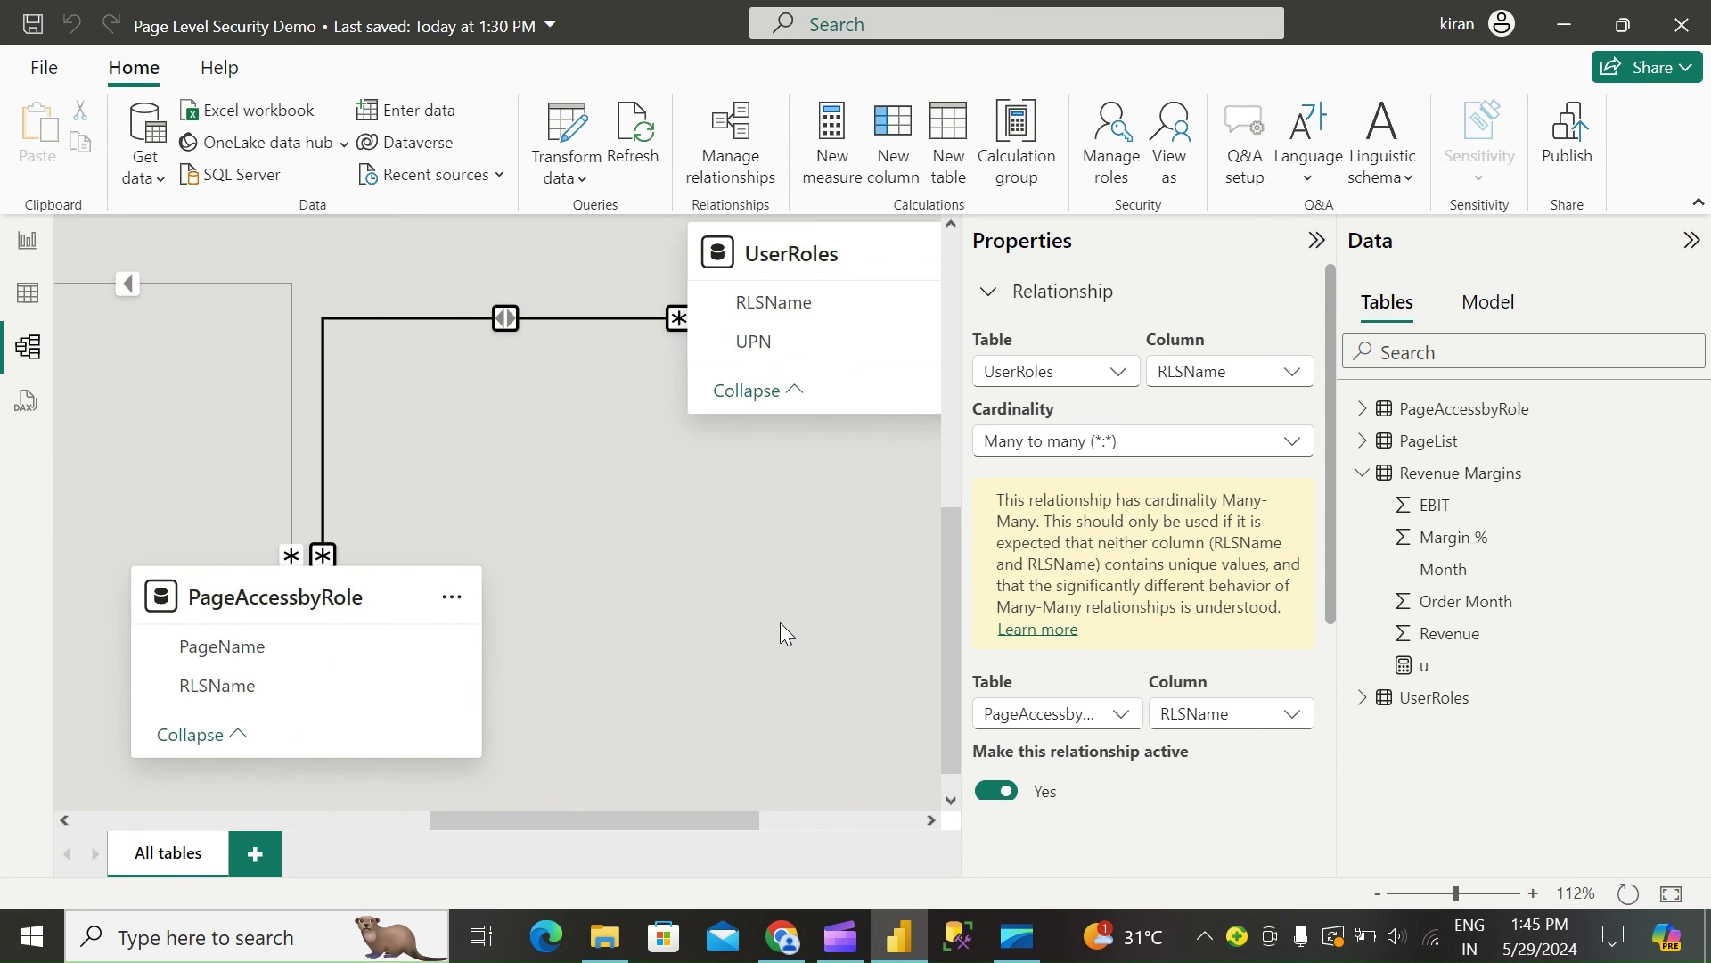
{"action": "scroll", "coordinate": [779, 622], "scroll_direction": "down", "scroll_amount": 4}
{"action": "scroll", "coordinate": [779, 622], "scroll_direction": "up", "scroll_amount": 1}
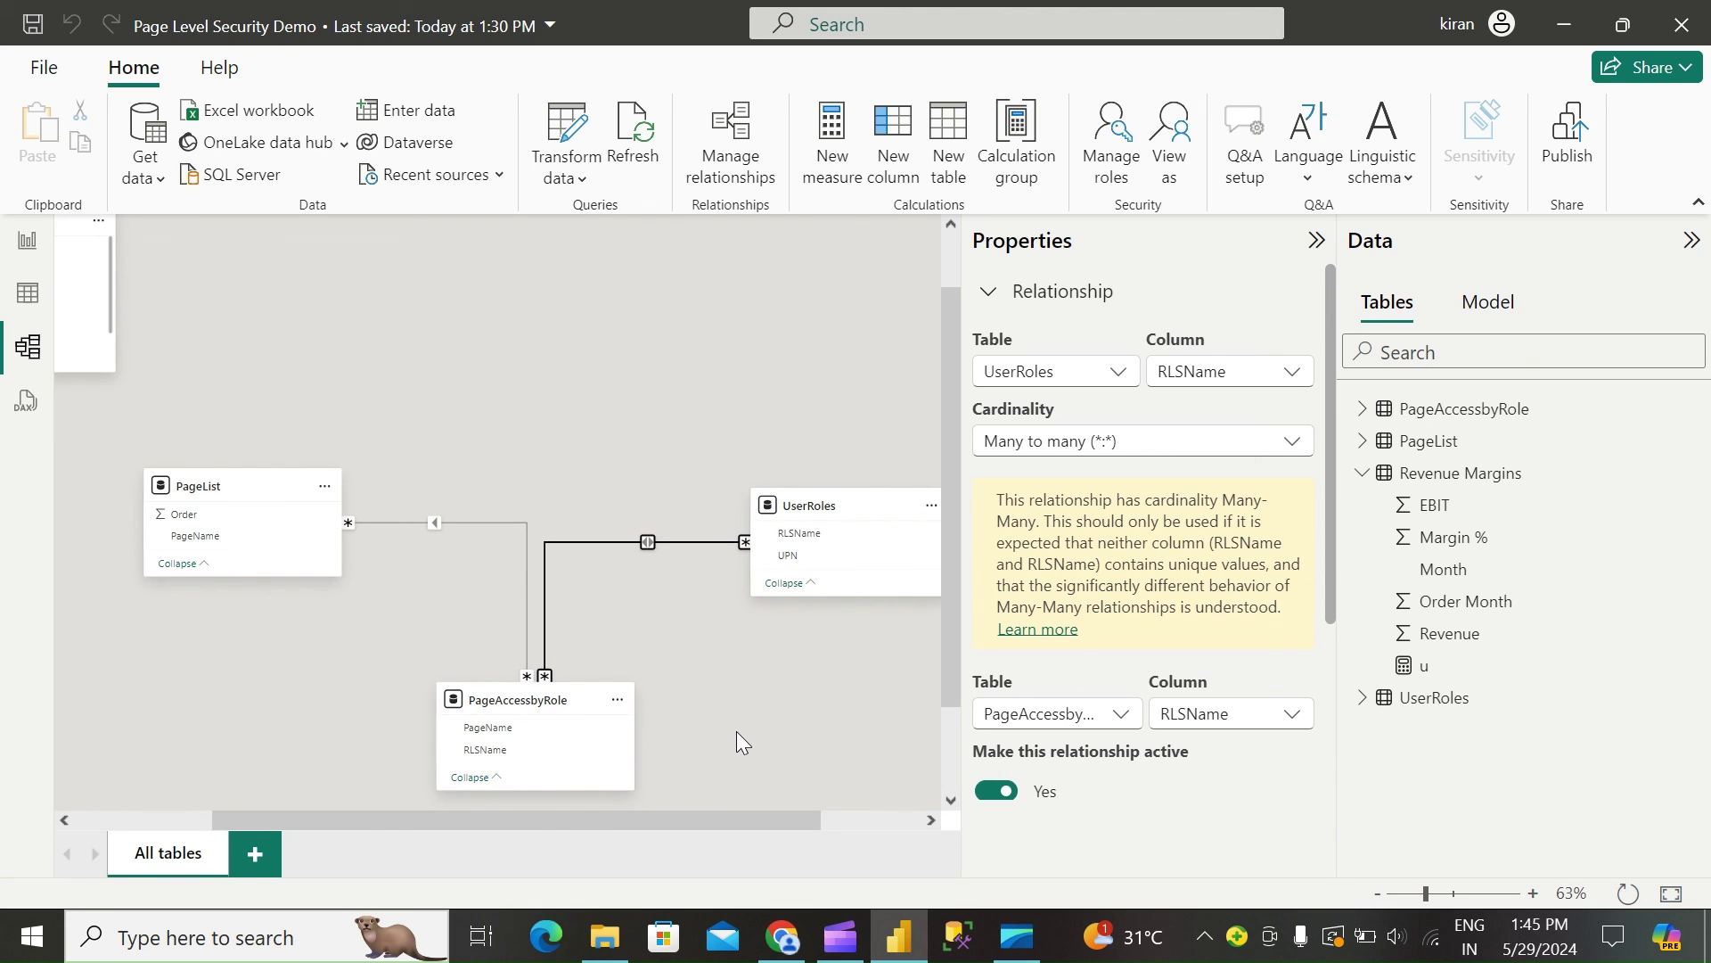